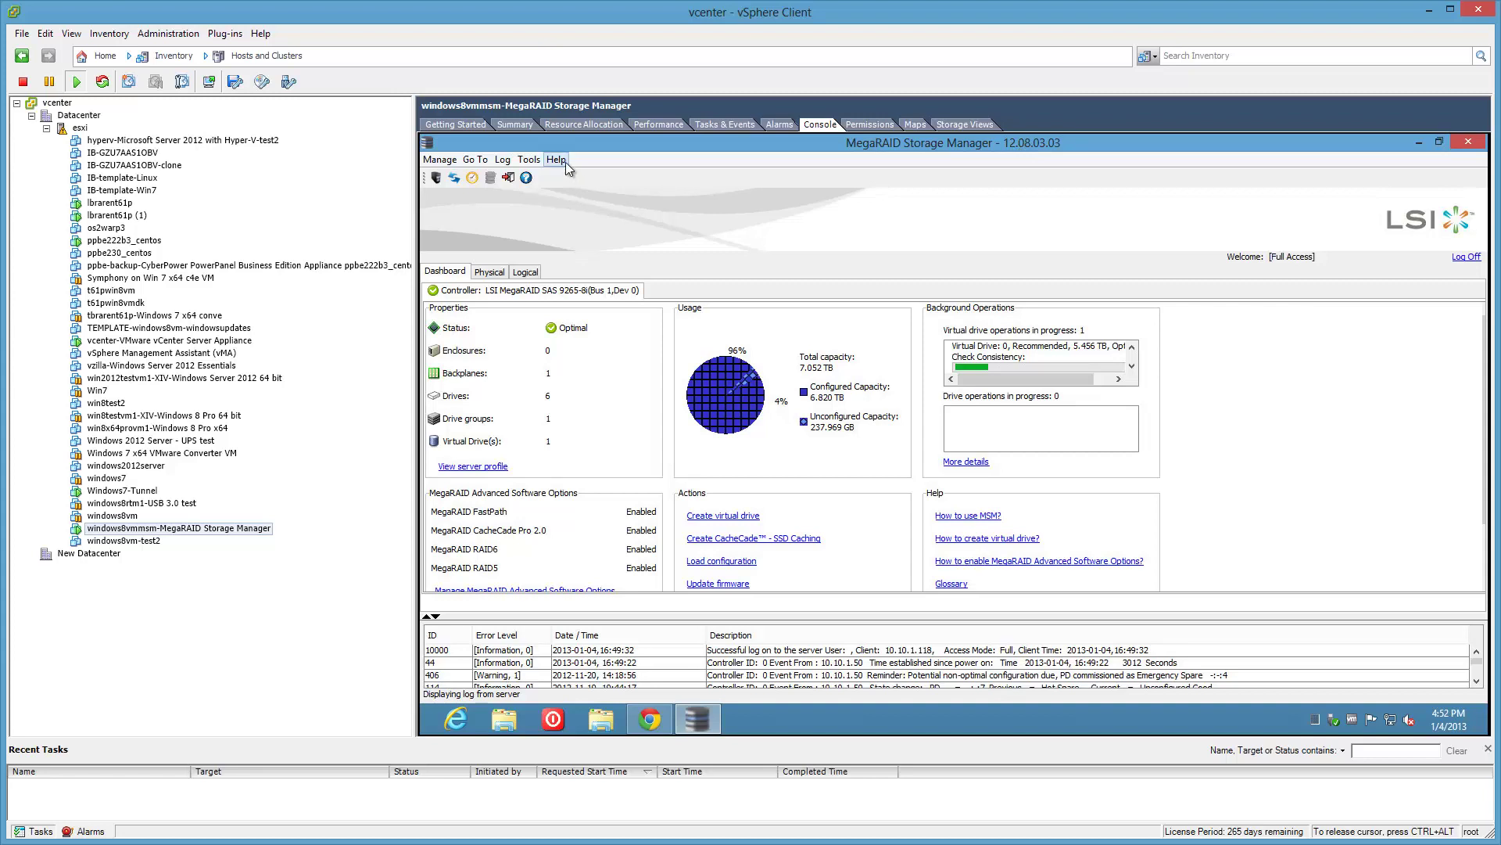
- Check the installed MegaRAID Storage Manager version in its About information and close it
click(565, 162)
click(579, 197)
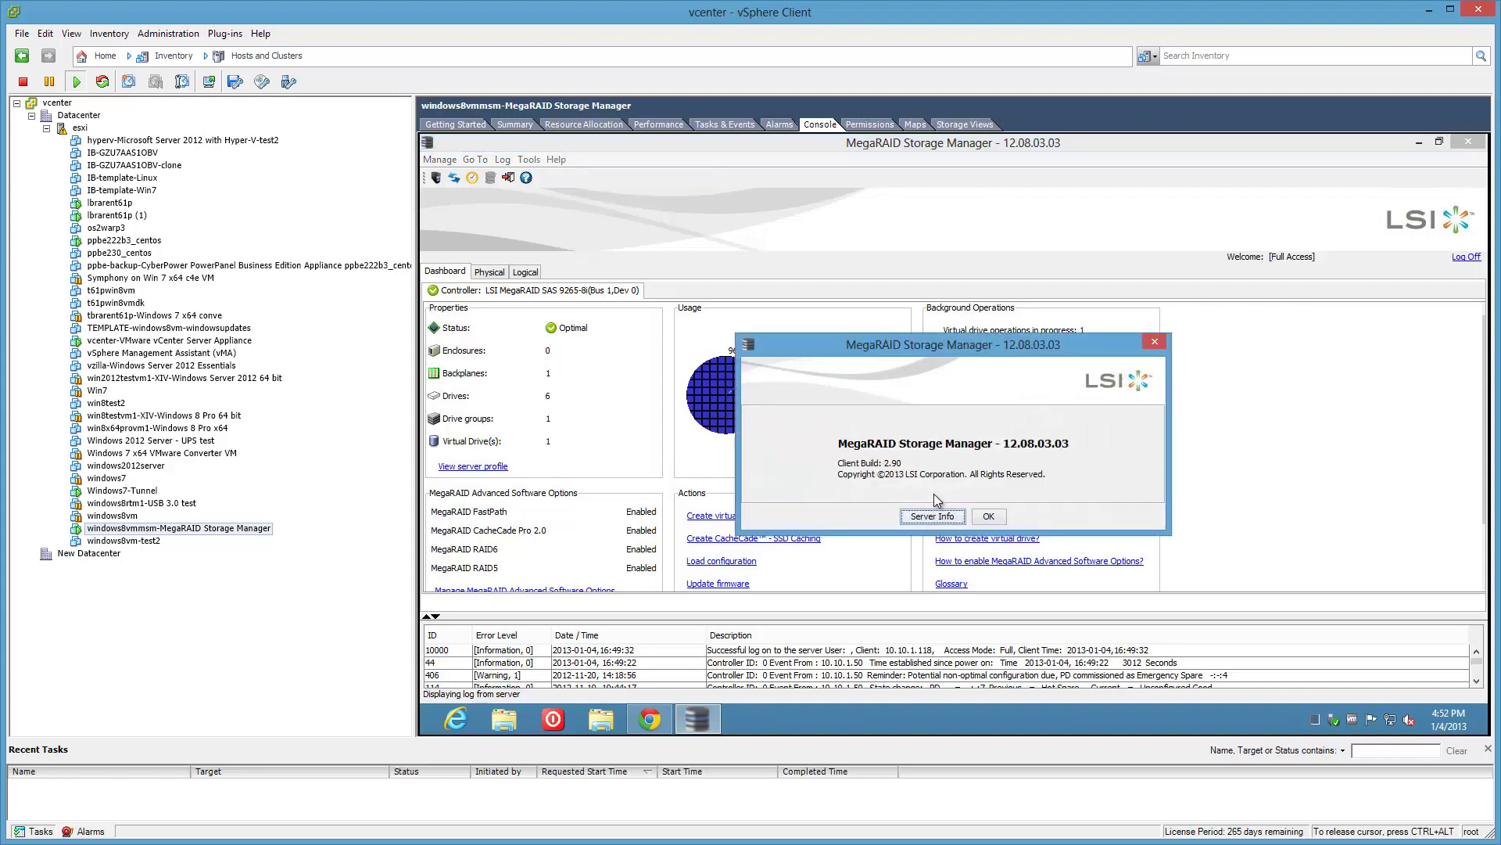
click(987, 516)
- Switch to Chrome and check the details of the MegaRAID Storage Manager - Windows - 5.4 download on the LSI support page
click(650, 719)
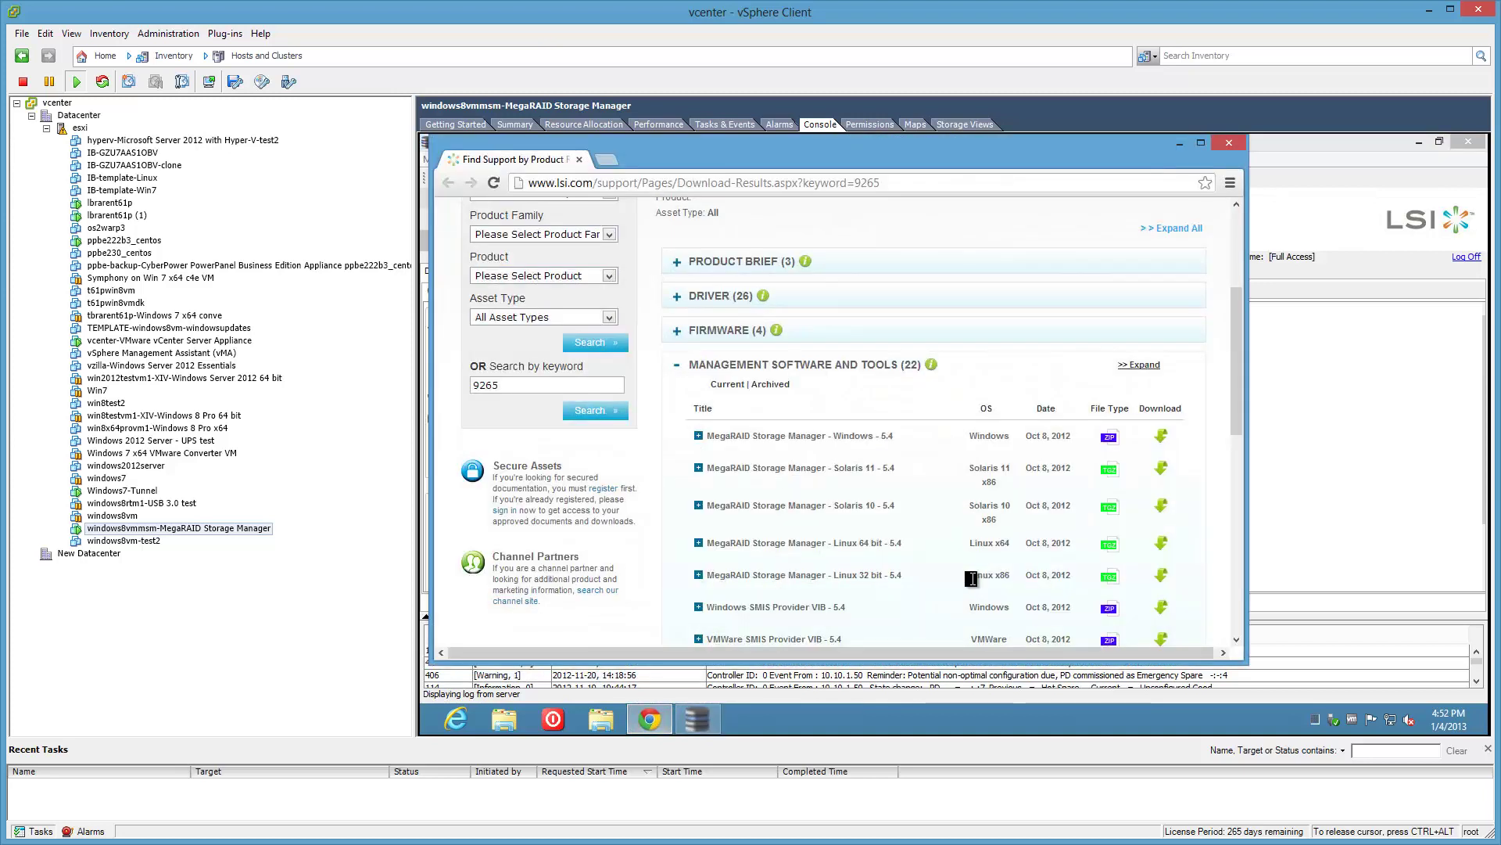
click(1201, 144)
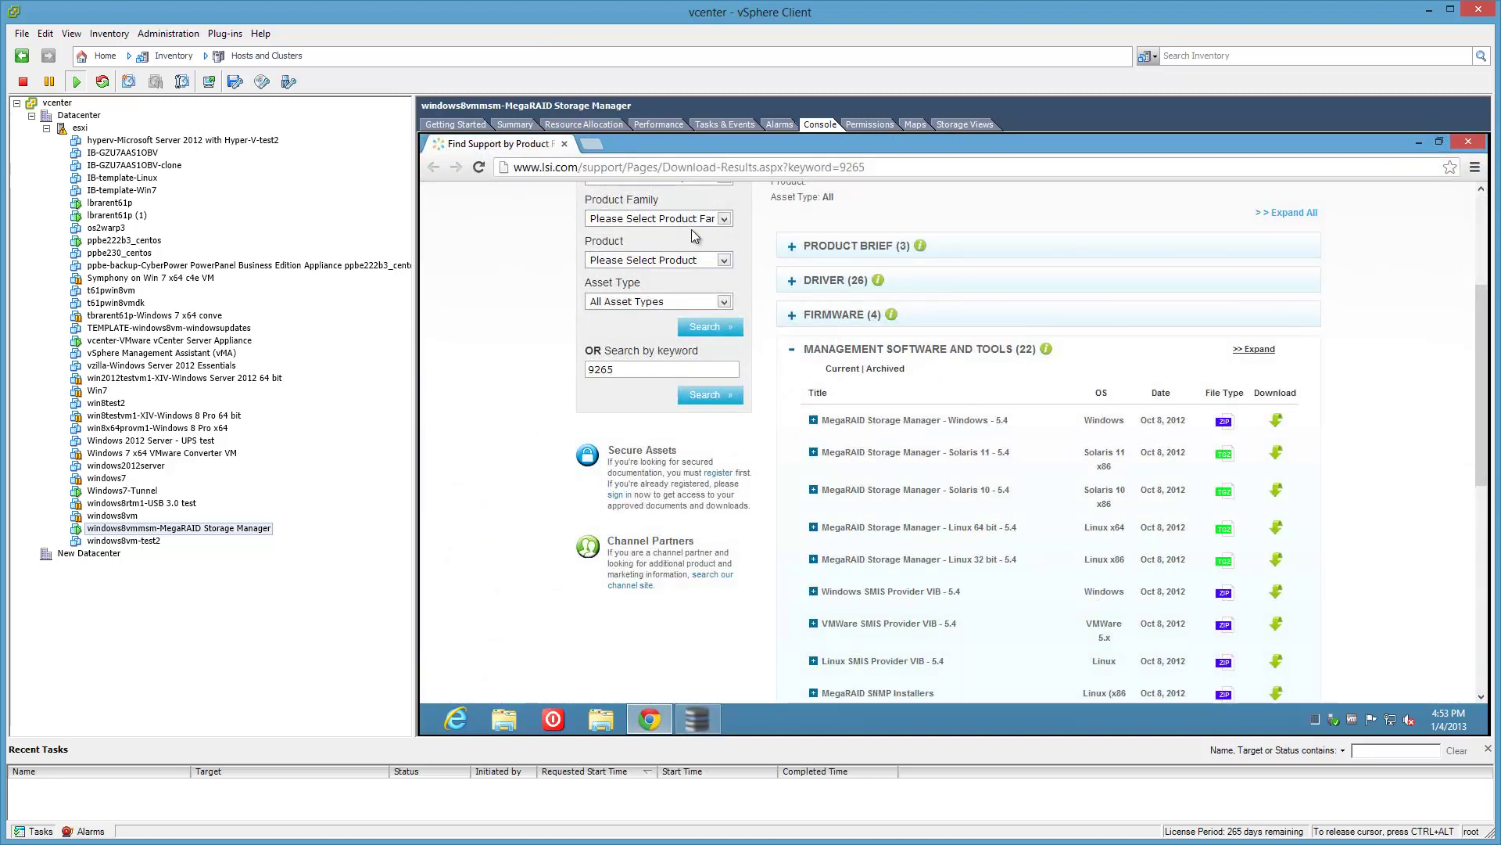
click(814, 421)
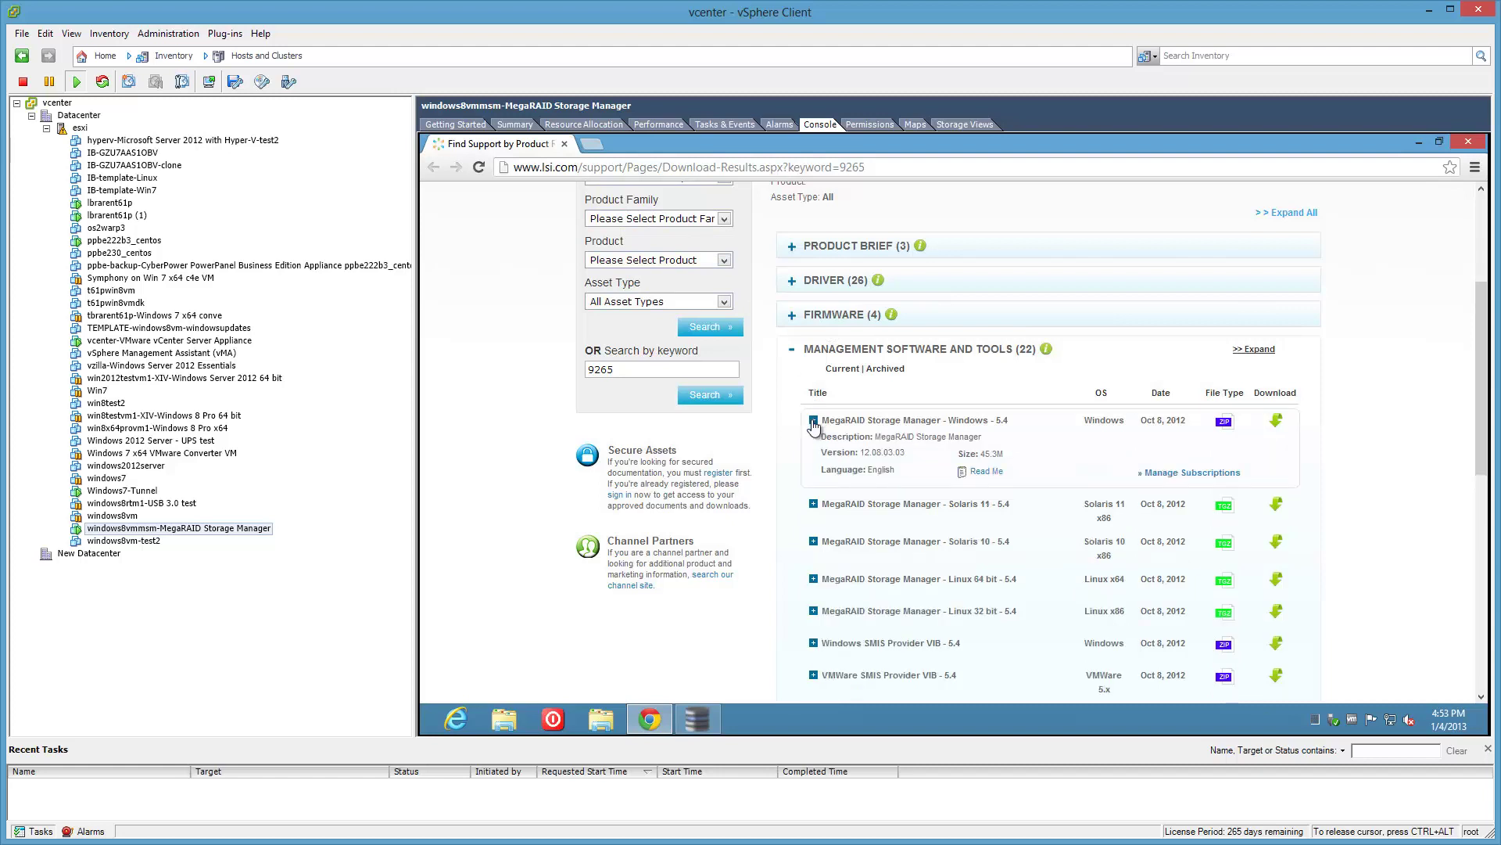
click(1420, 141)
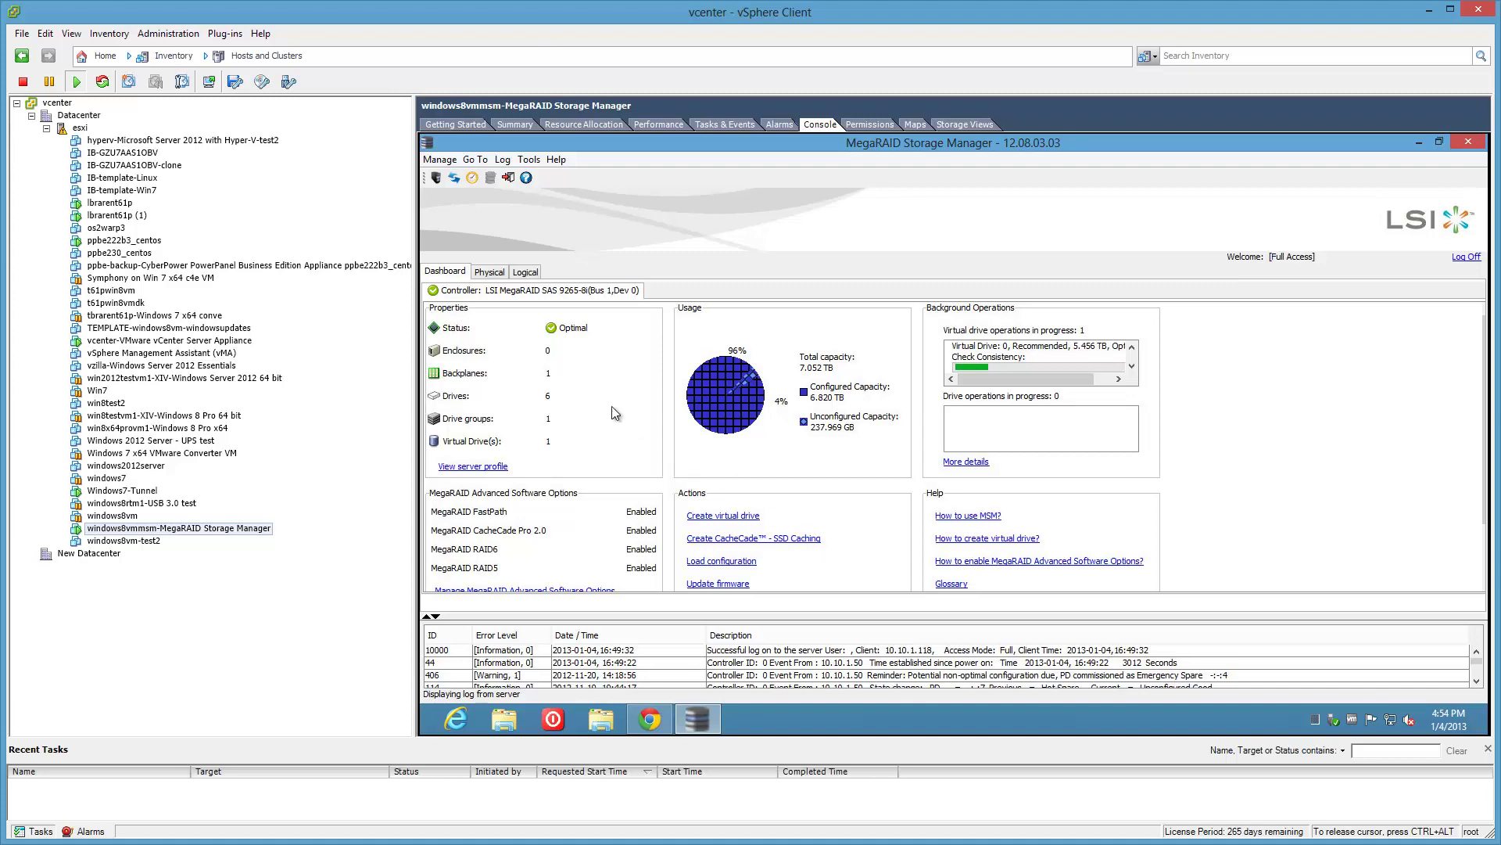
- Switch to MegaRAID Storage Manager, examine the physical properties of the SSD in slot 7, and return to the controller overview
click(490, 272)
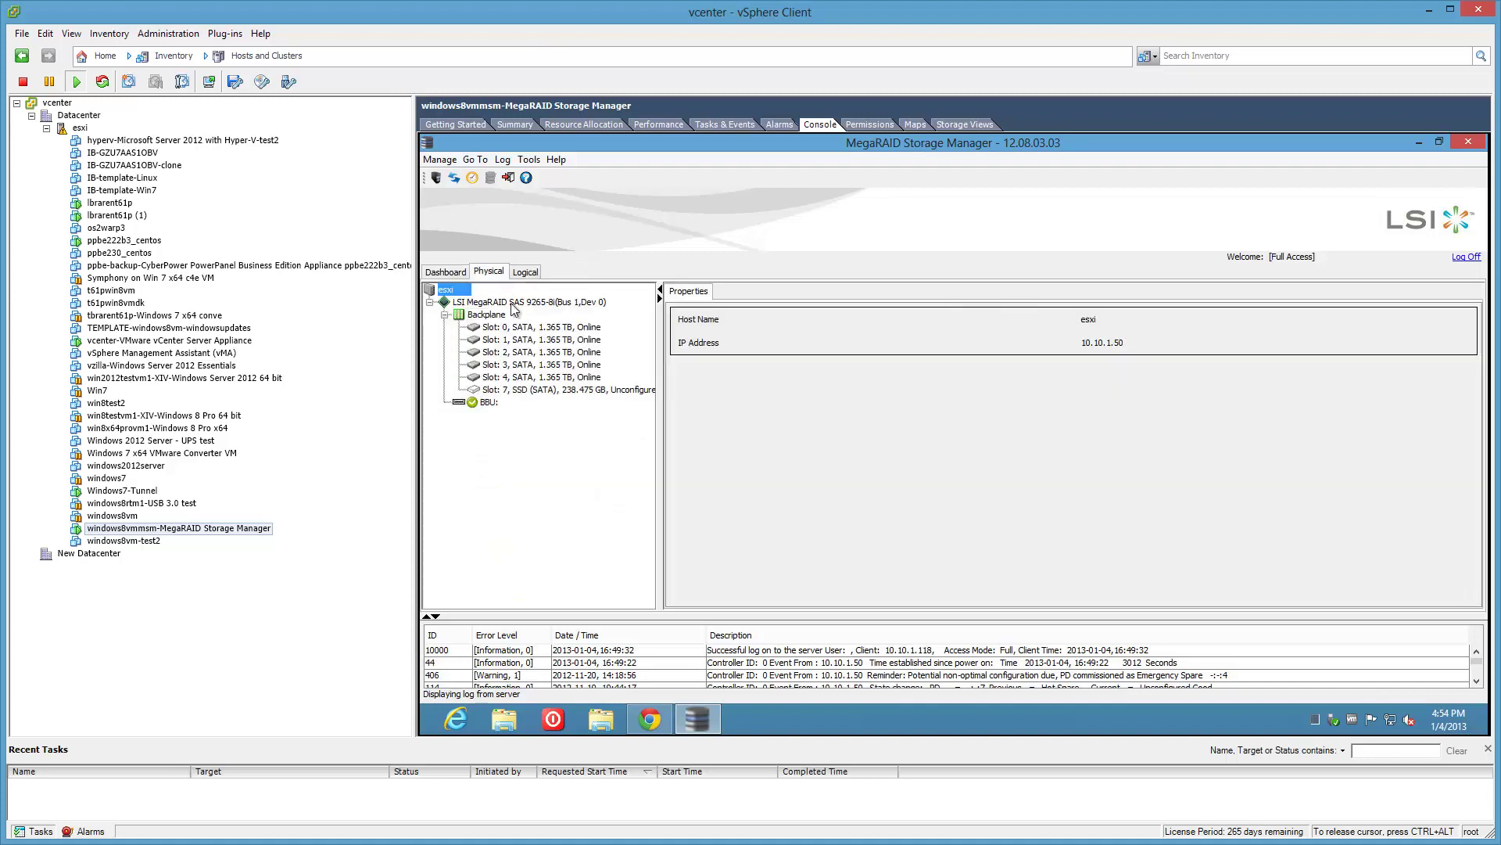
click(535, 391)
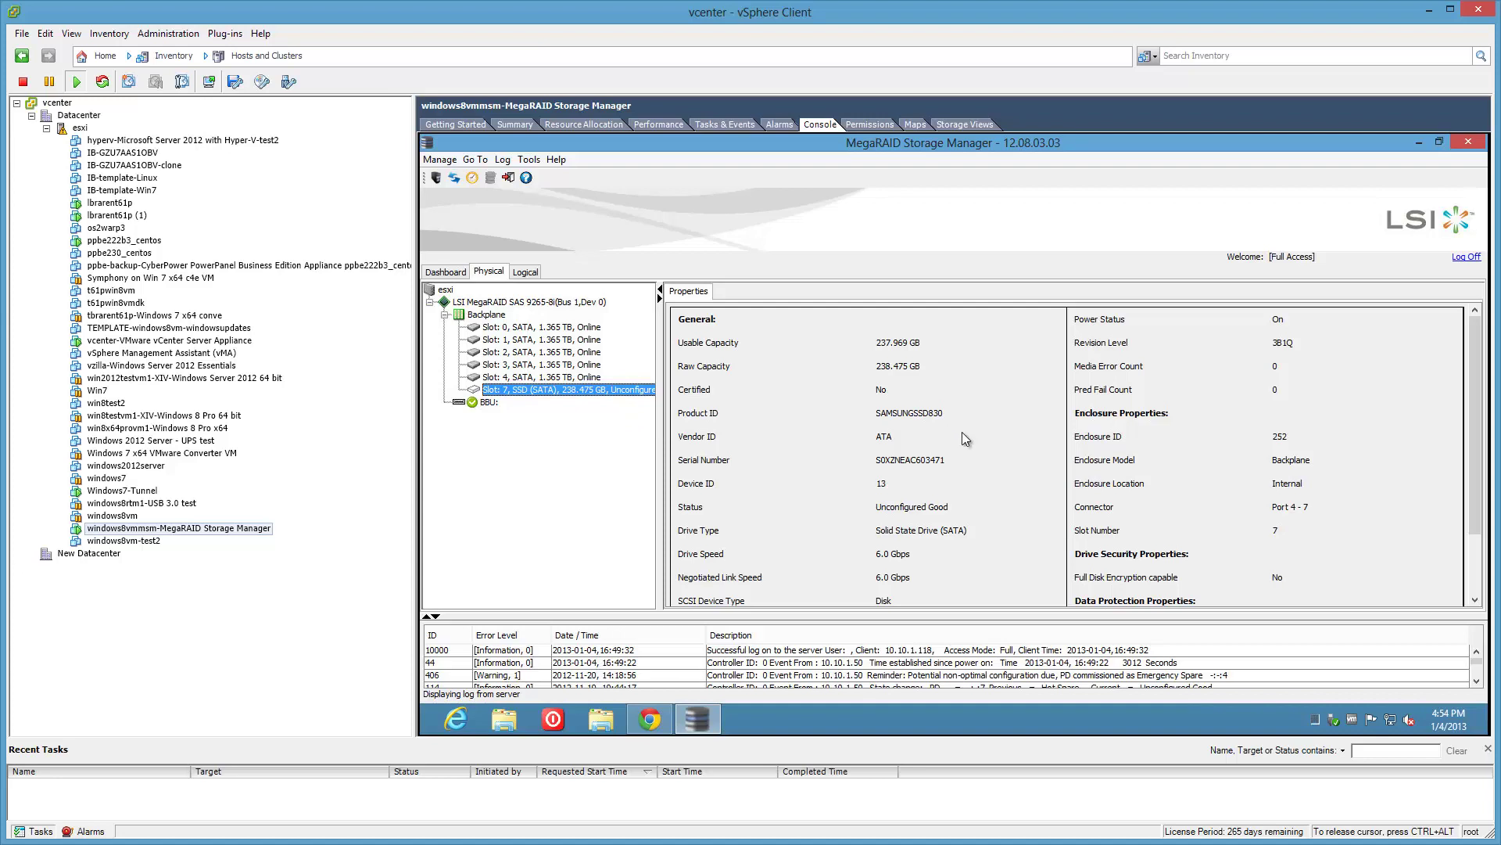
click(447, 274)
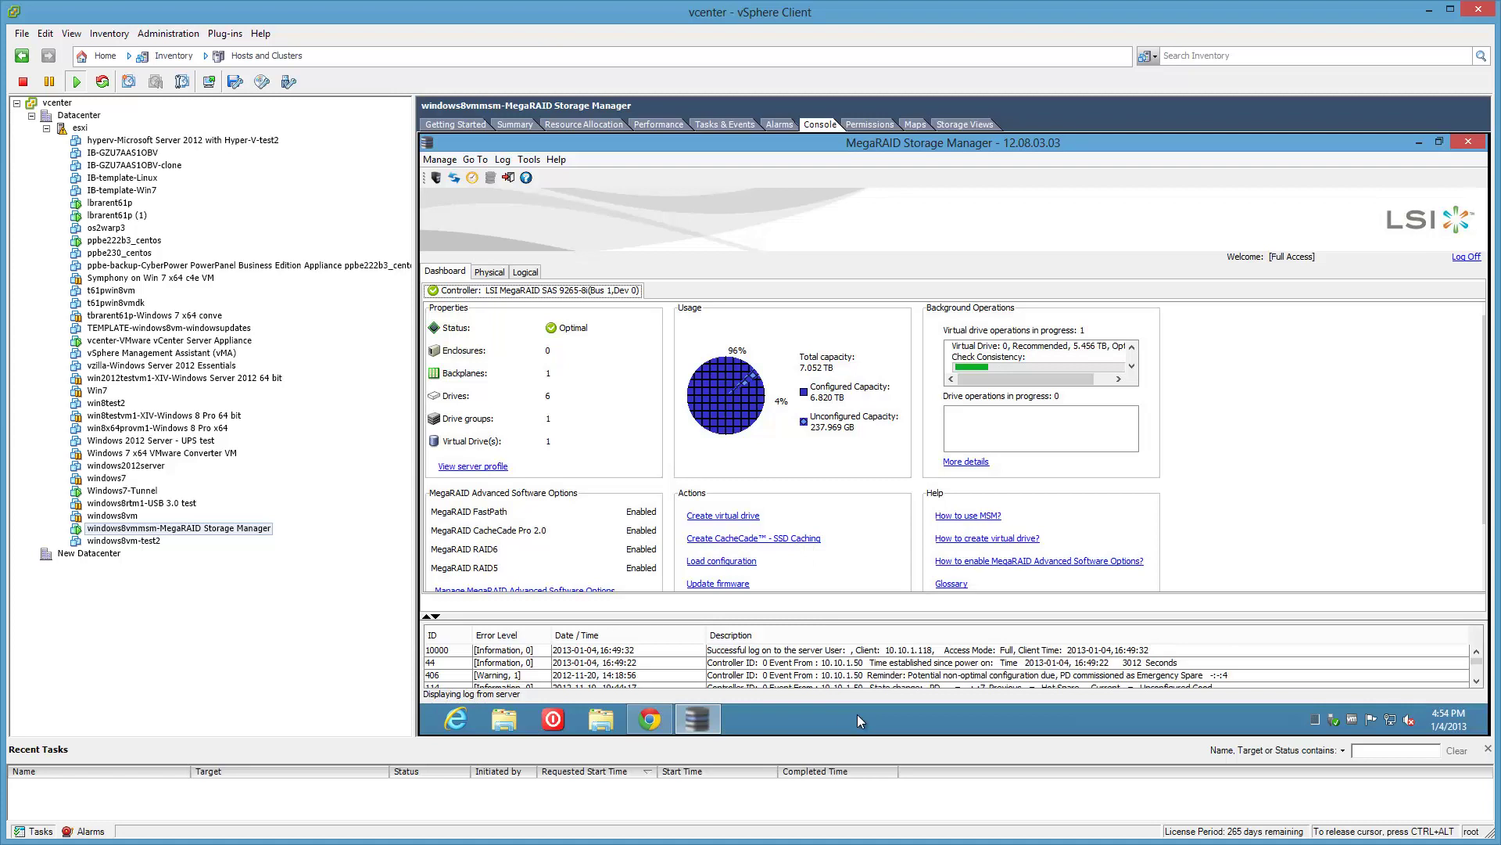
- Create a RAID 0 CacheCade SSD caching drive group from the slot 7 SSD and continue to the virtual drive parameters
click(807, 539)
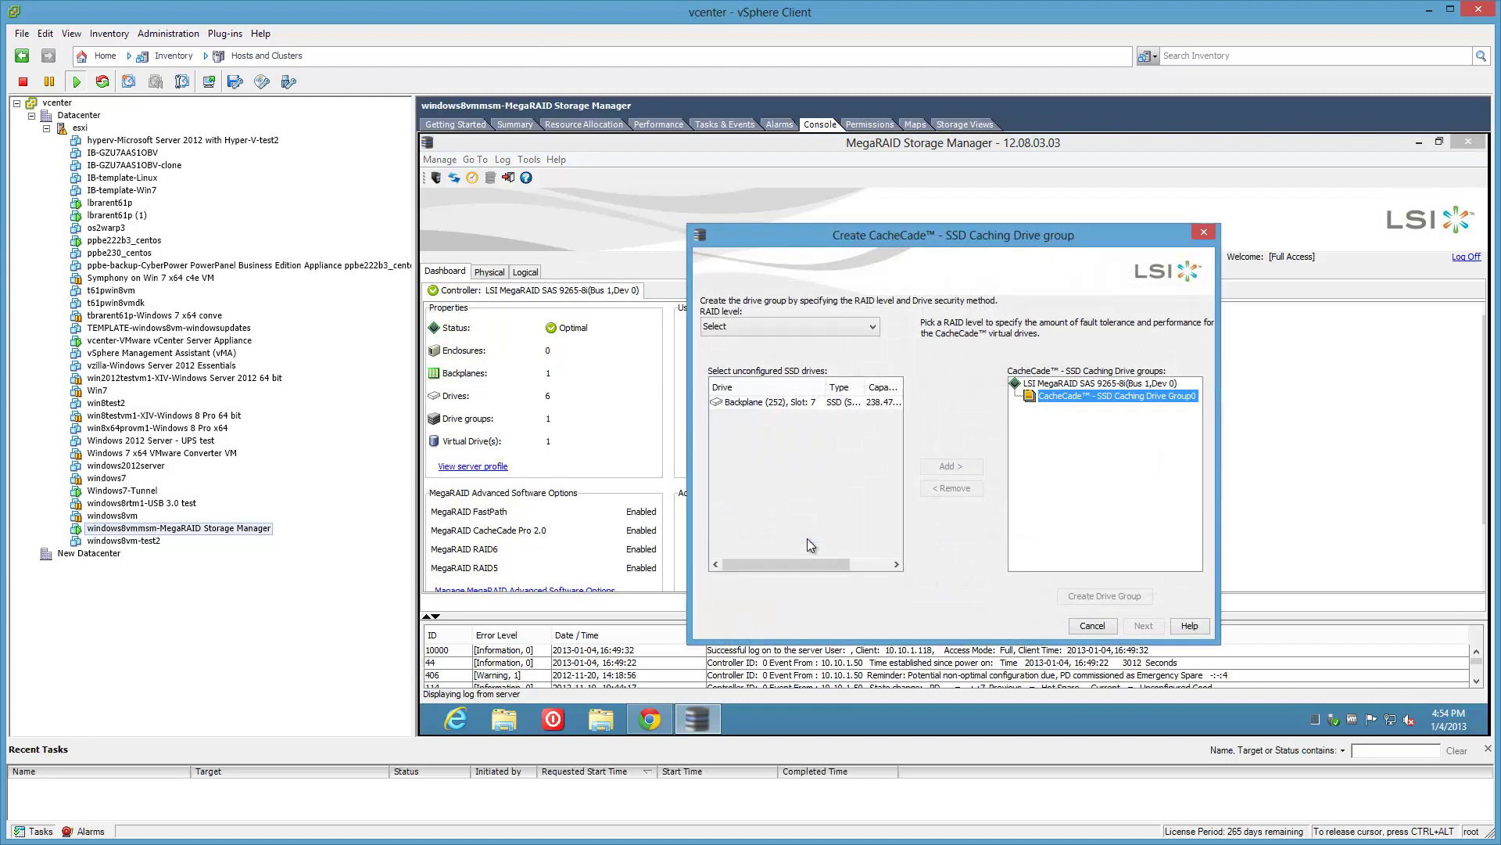
click(823, 405)
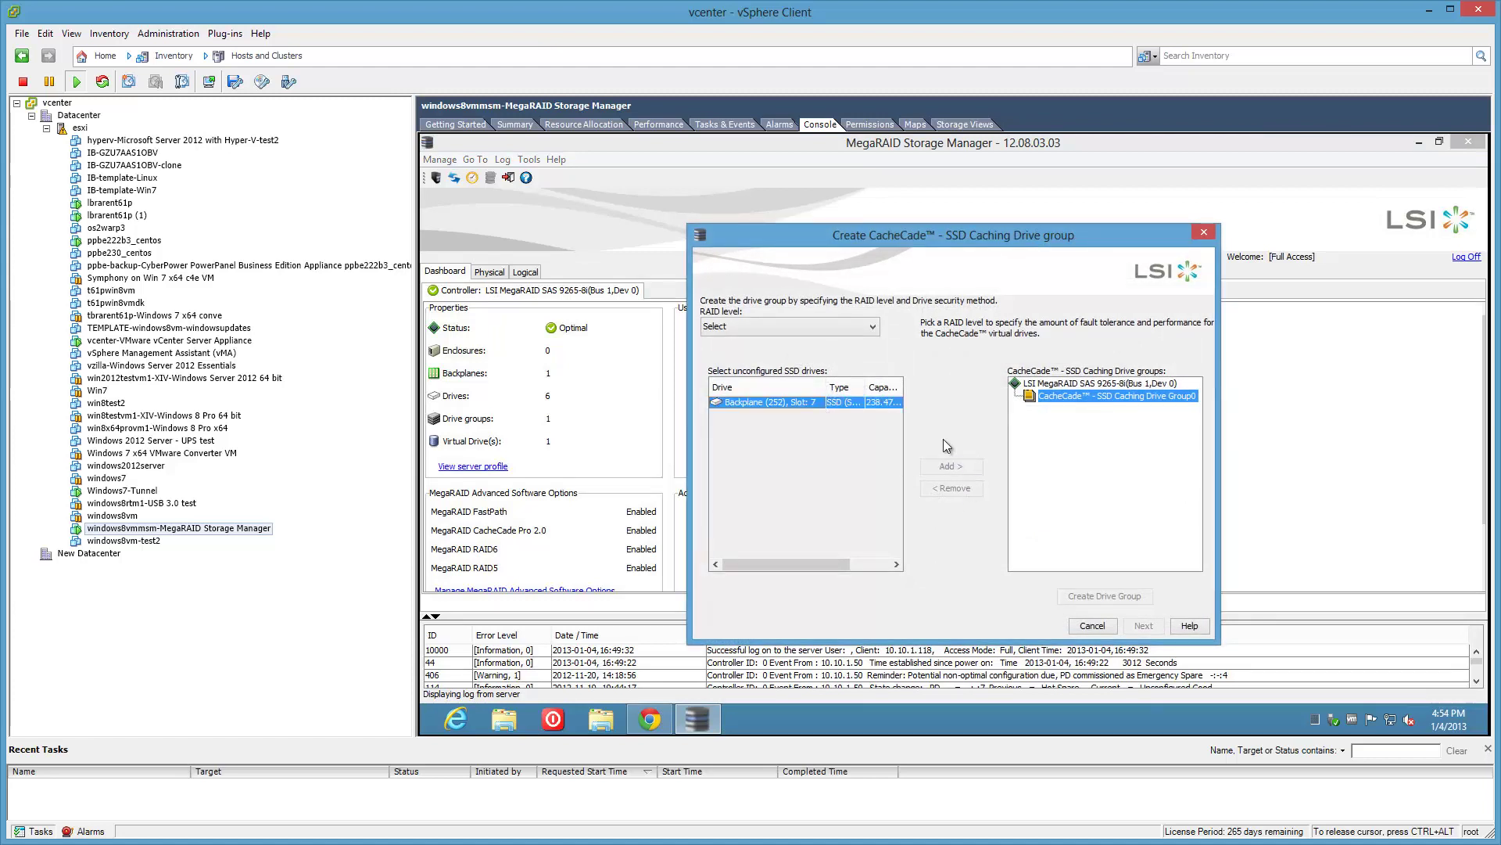
click(874, 326)
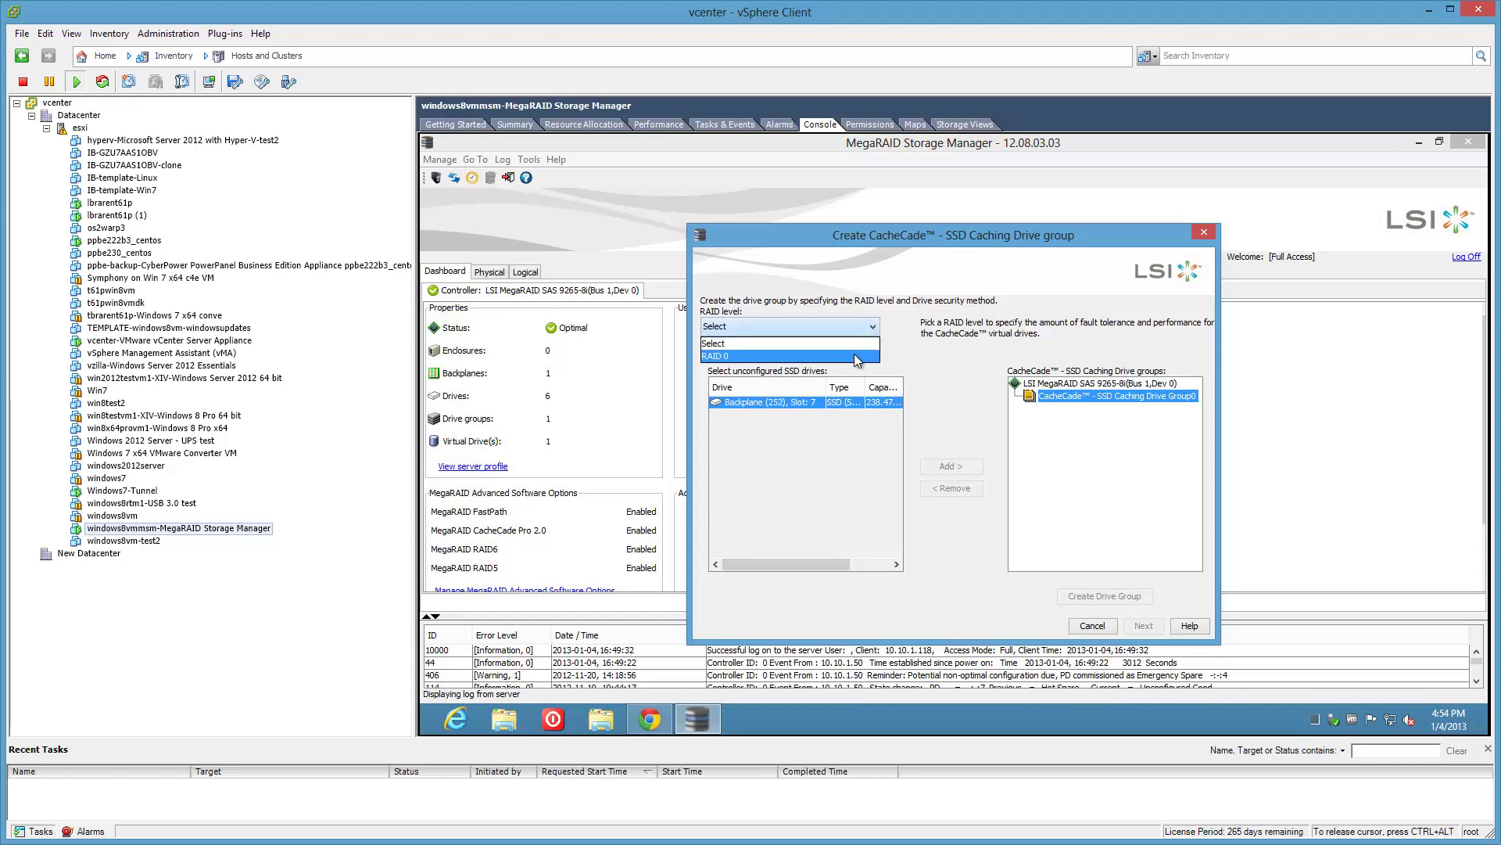
click(858, 360)
click(863, 406)
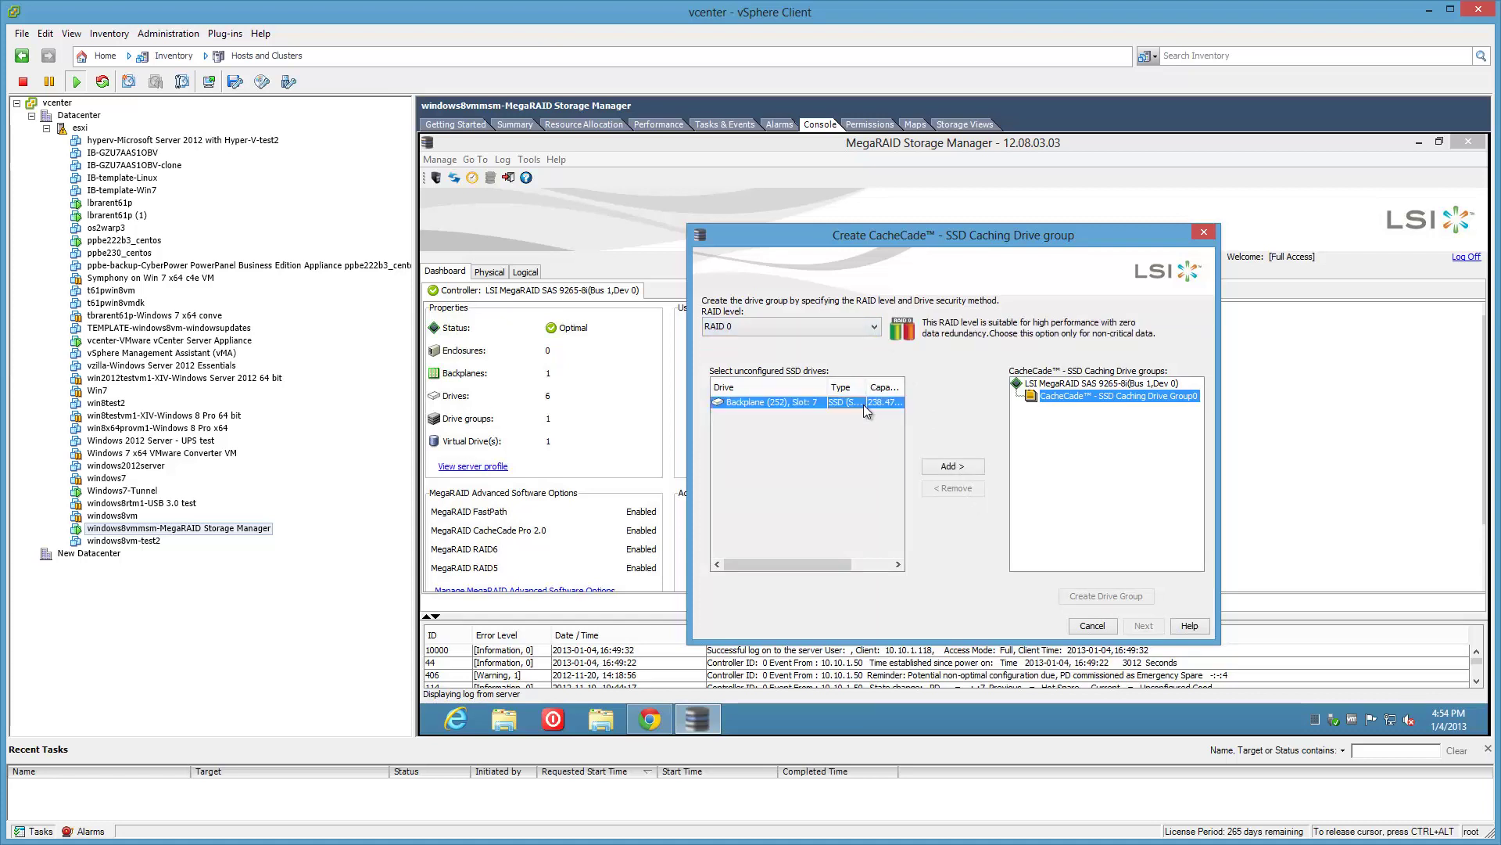
click(973, 466)
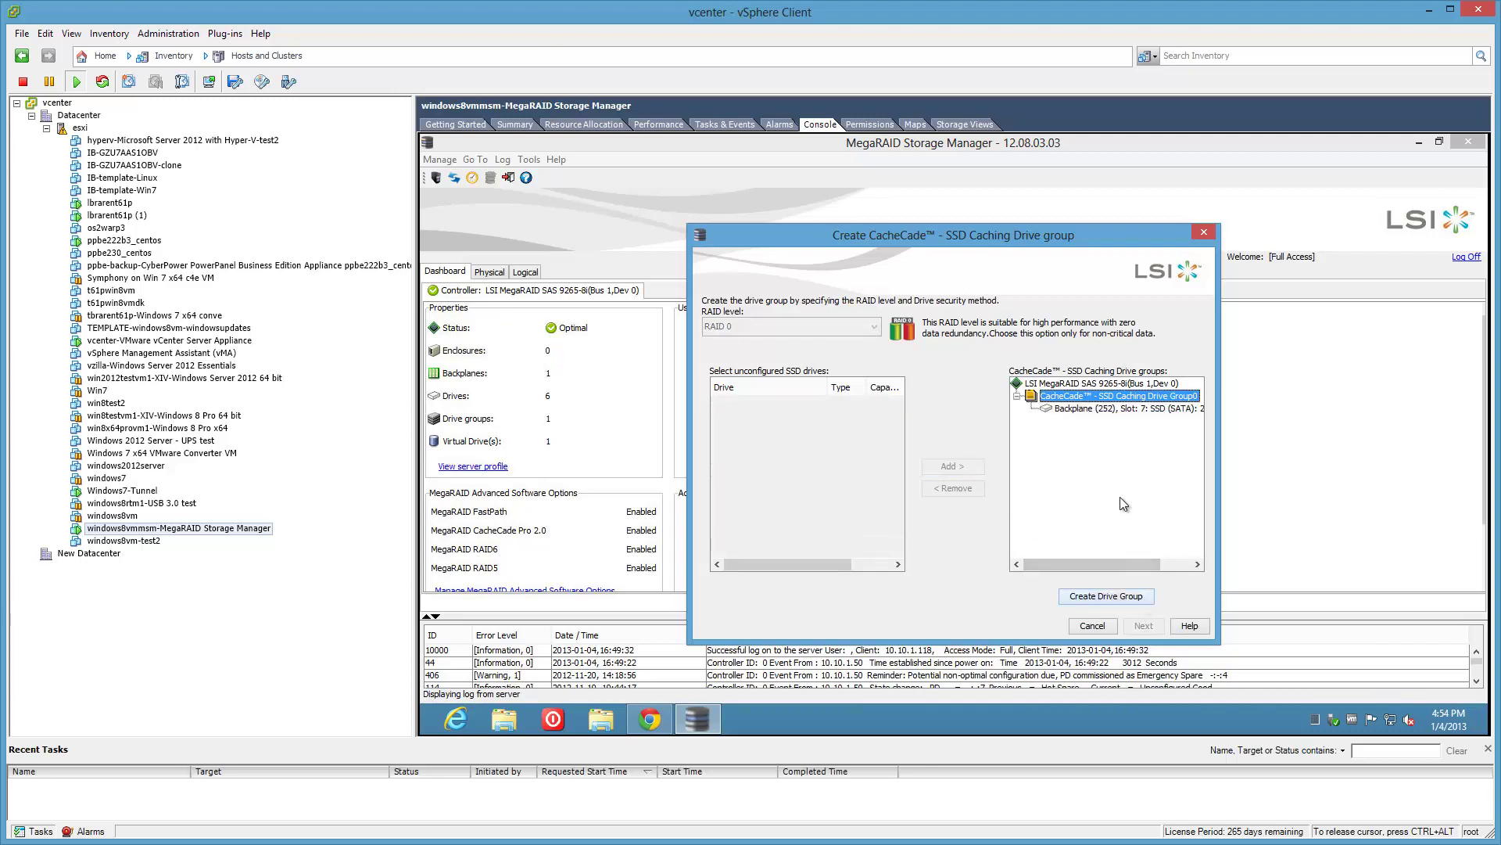
click(1141, 597)
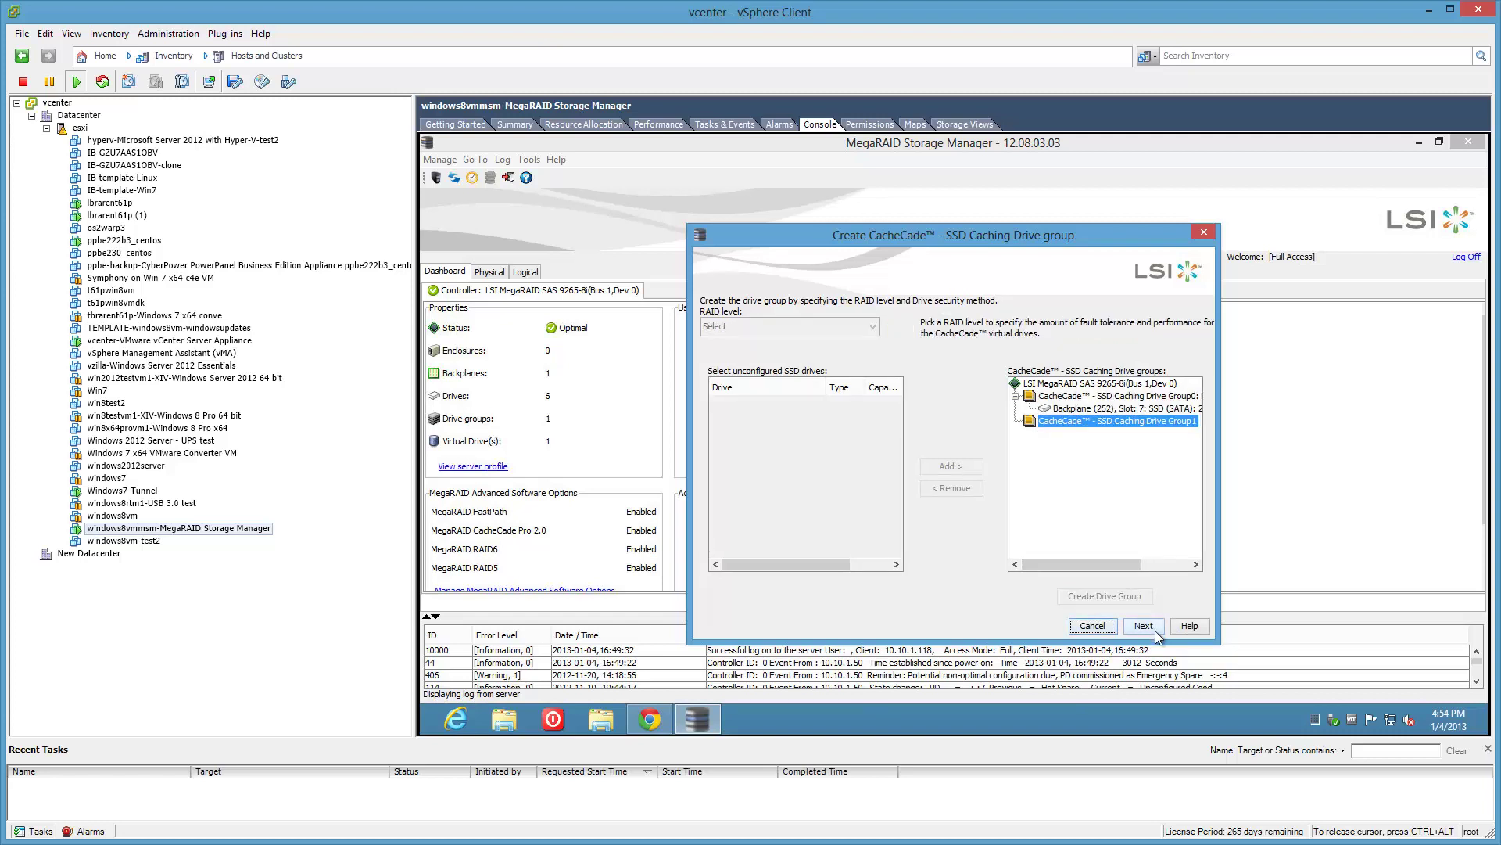
click(1155, 629)
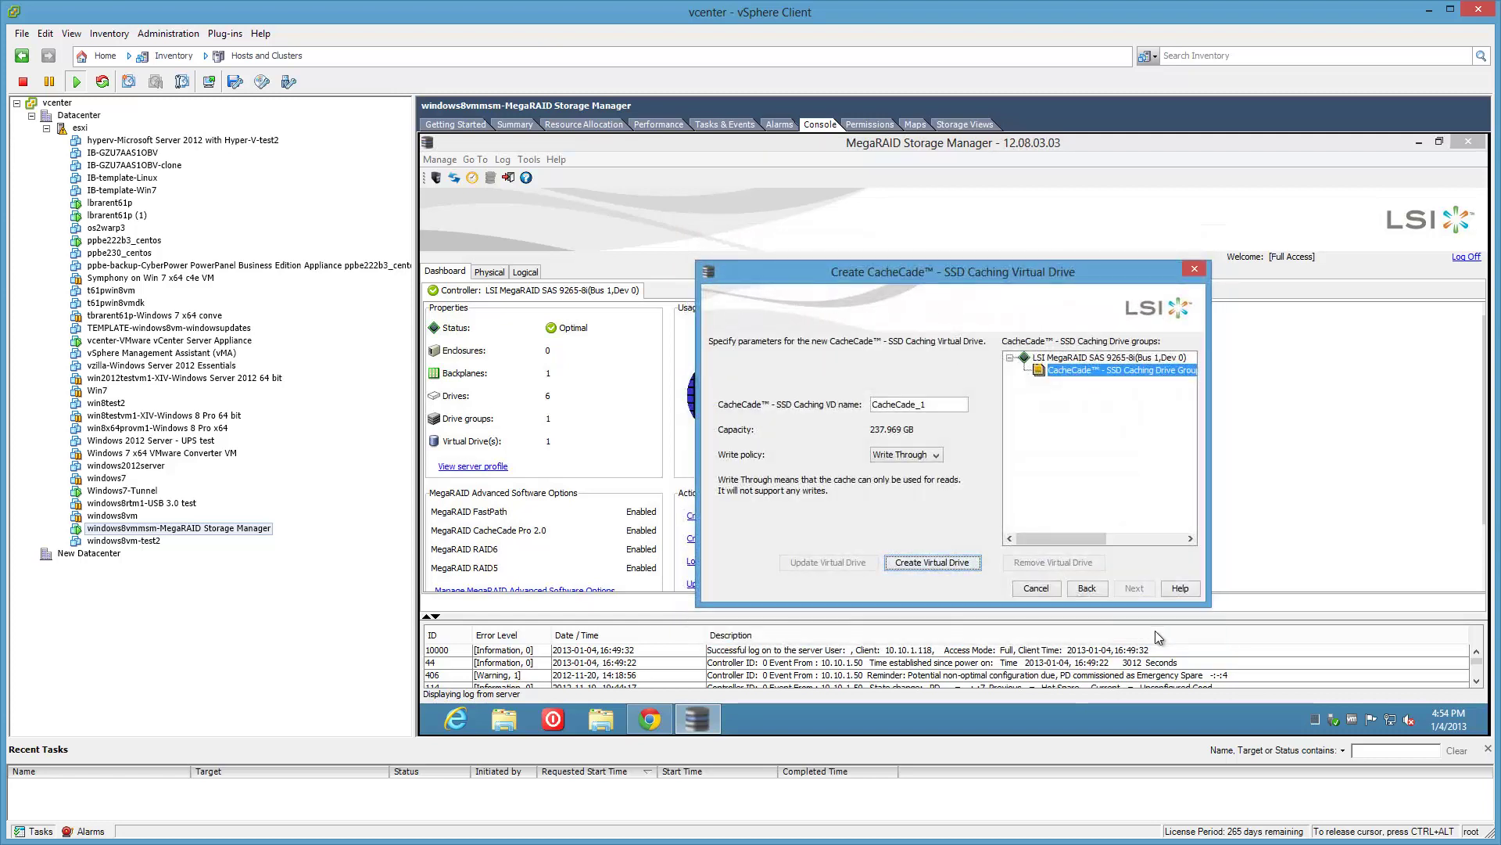
- Set the caching virtual drive's write policy to Write Back and create the virtual drive, accepting the data loss risk
click(937, 456)
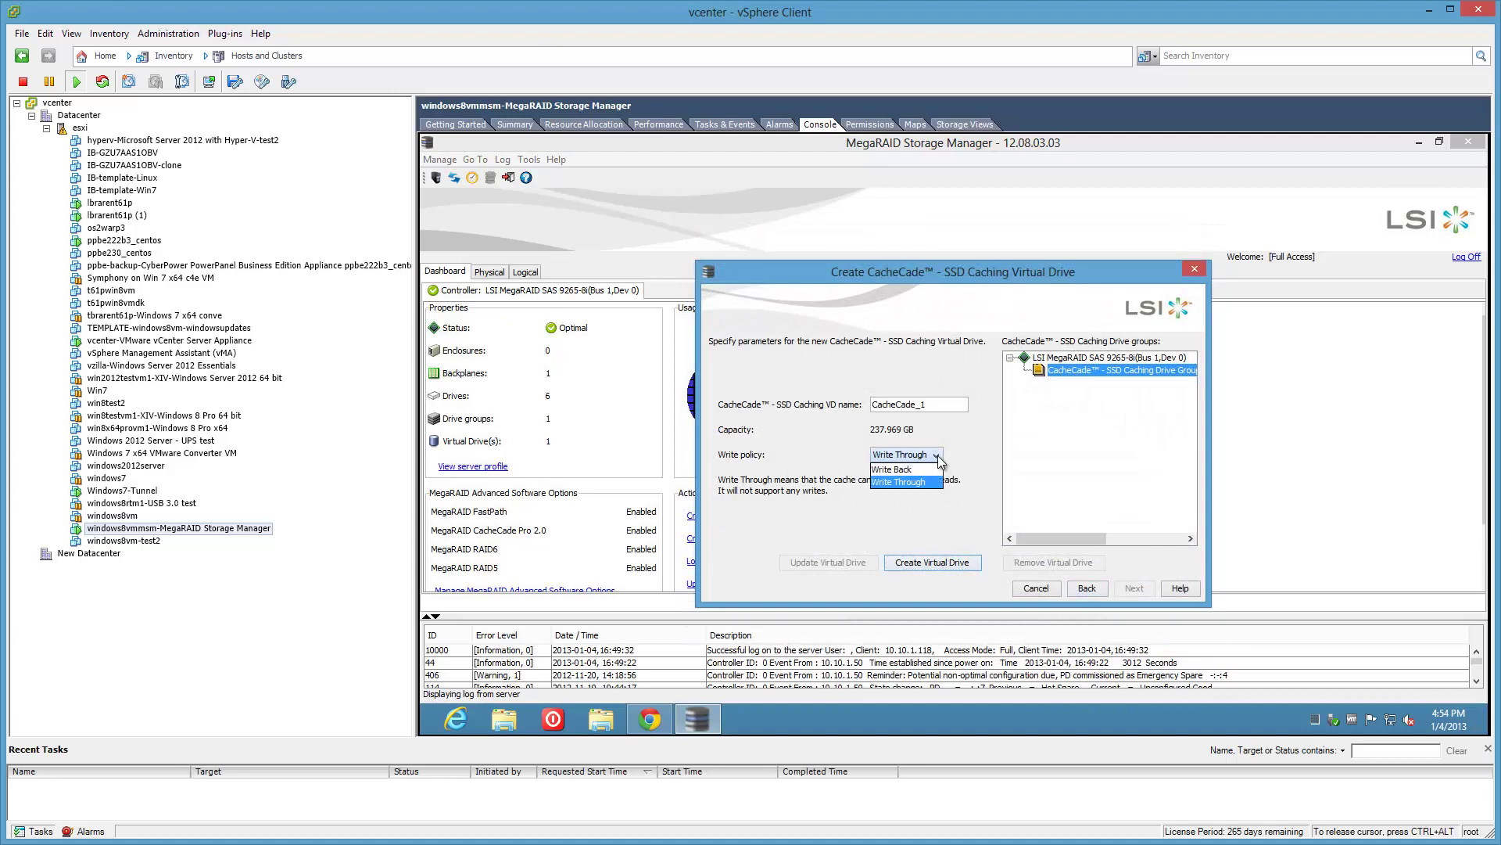
click(971, 457)
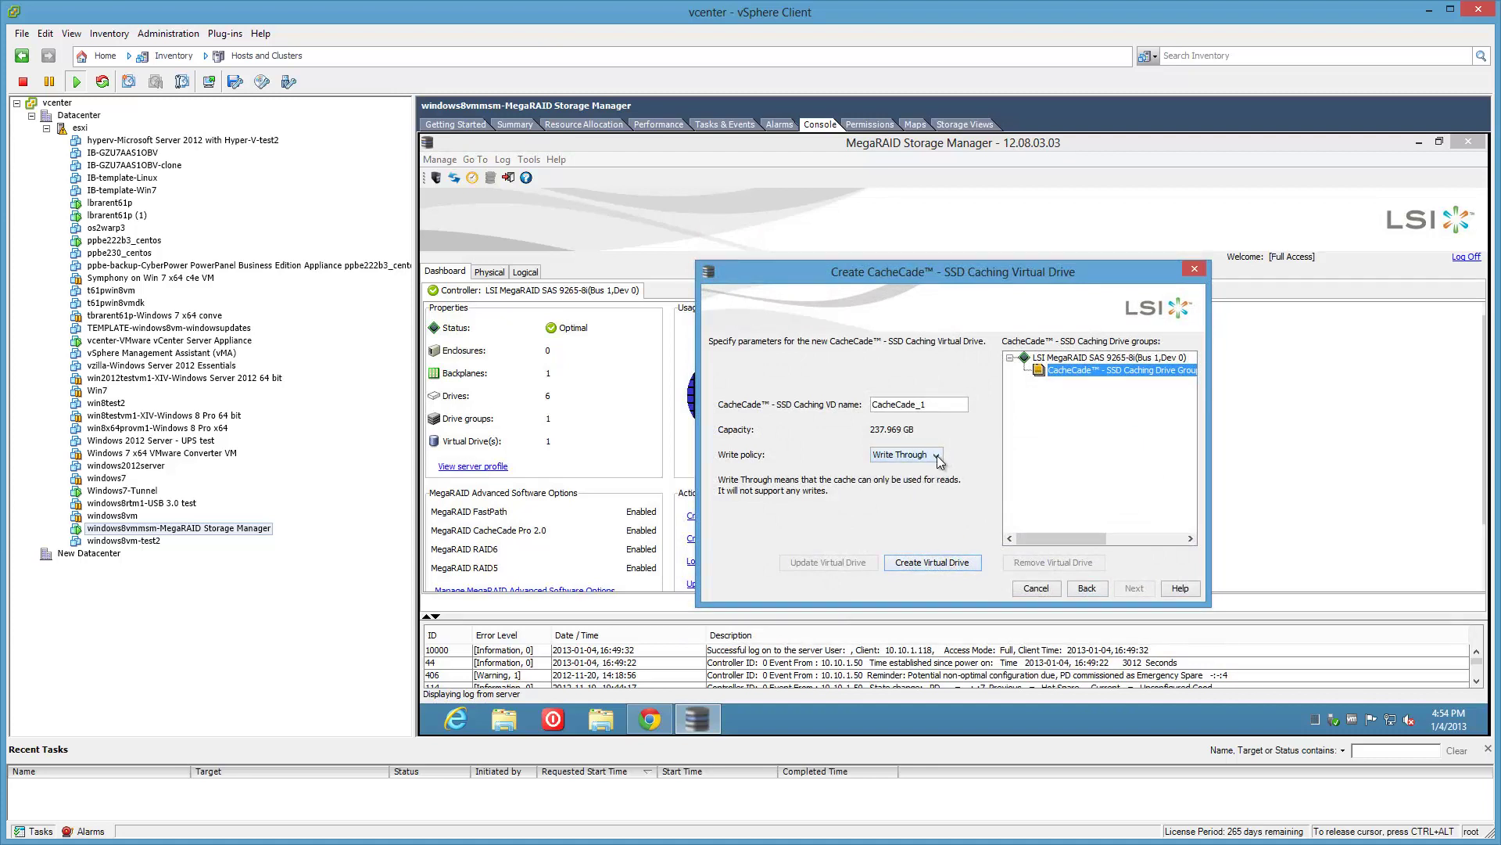
click(938, 460)
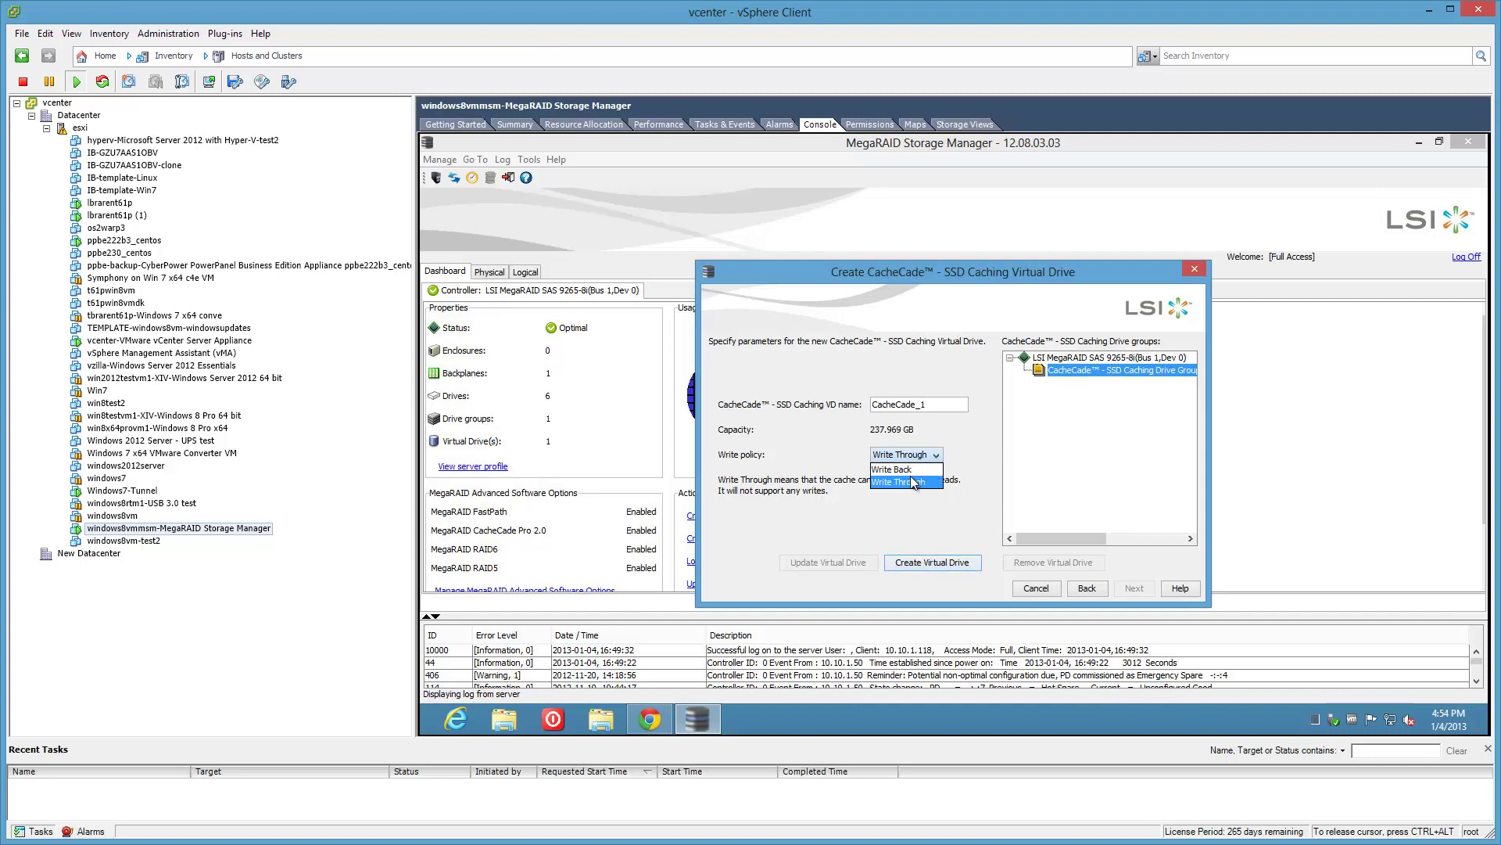
click(913, 472)
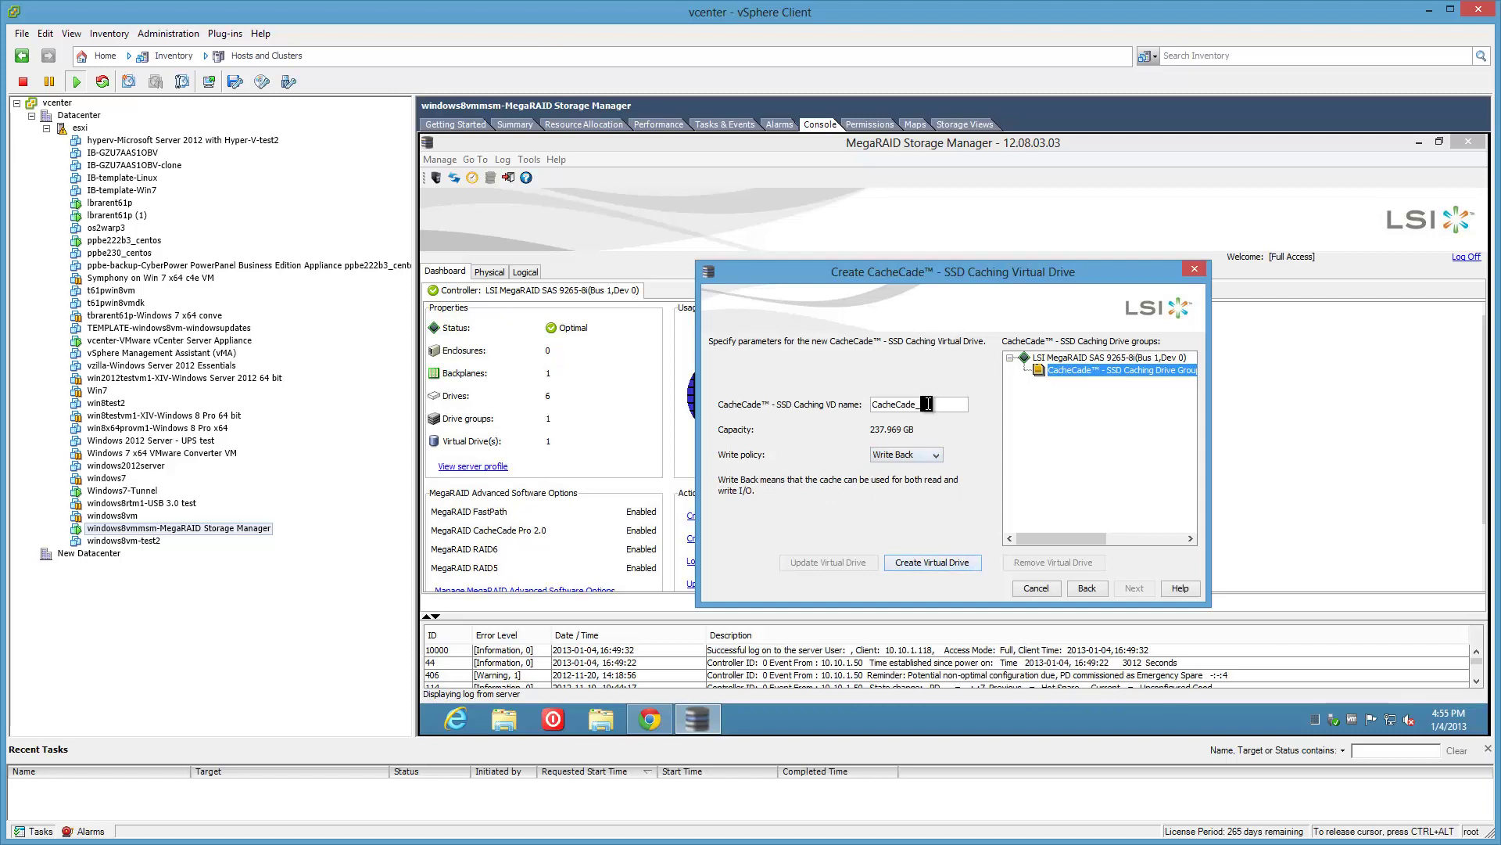
click(971, 564)
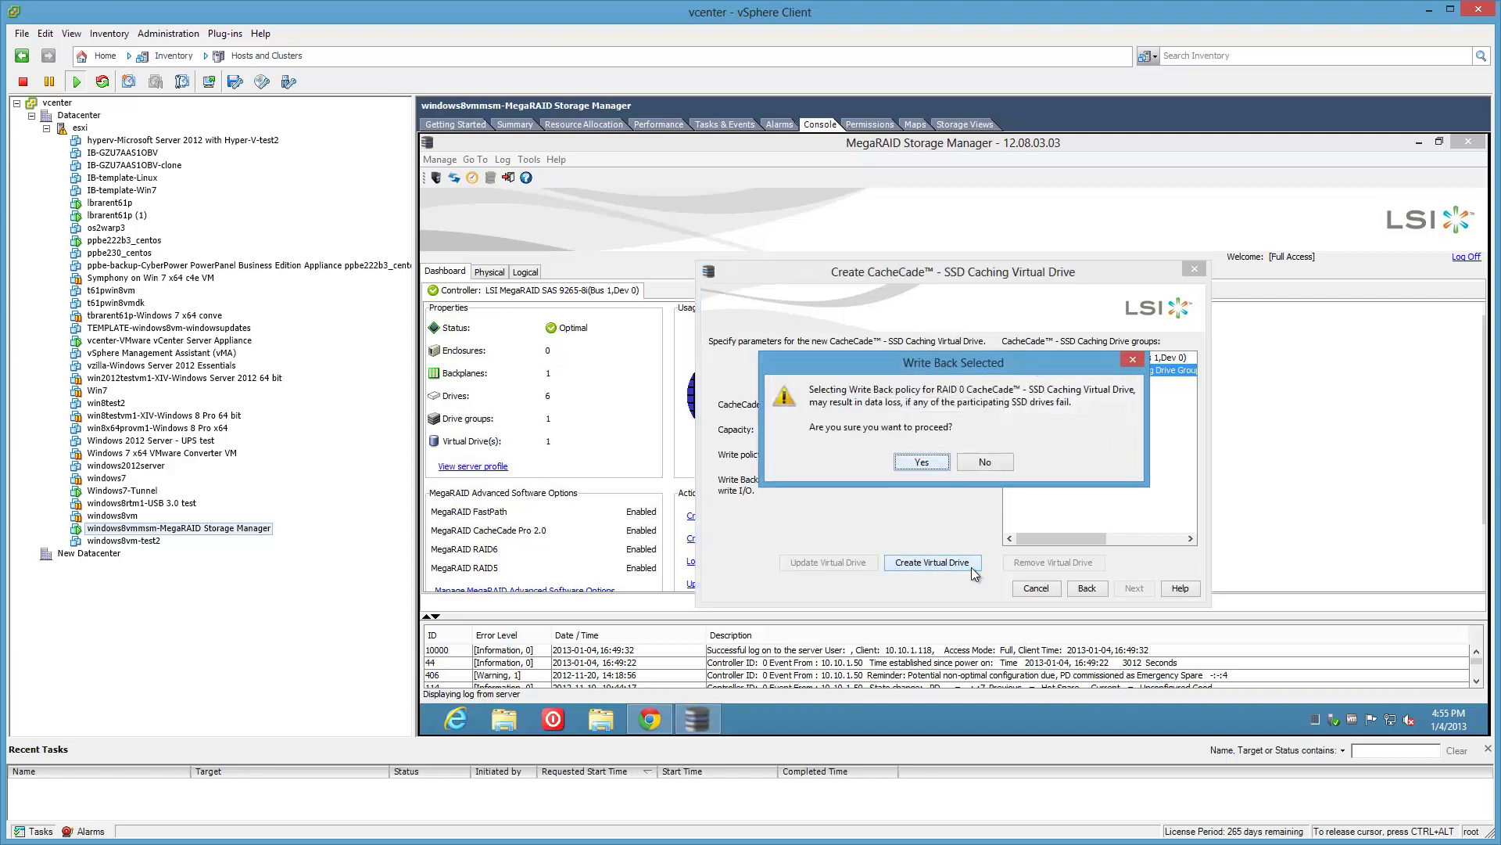
click(936, 463)
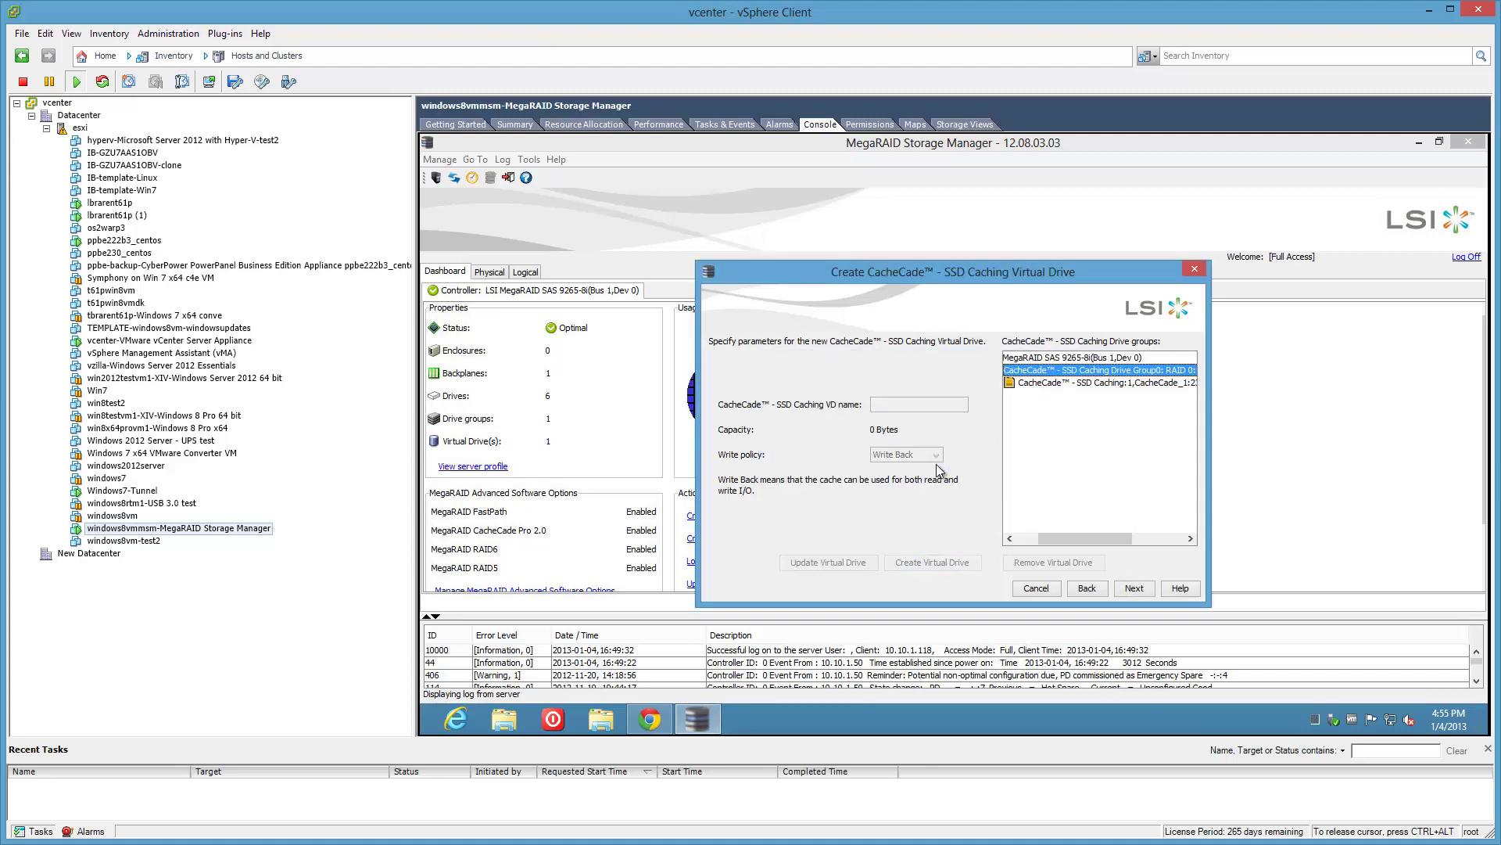
- Select the new caching virtual drive, proceed to the summary, and finish the CacheCade creation
click(1090, 384)
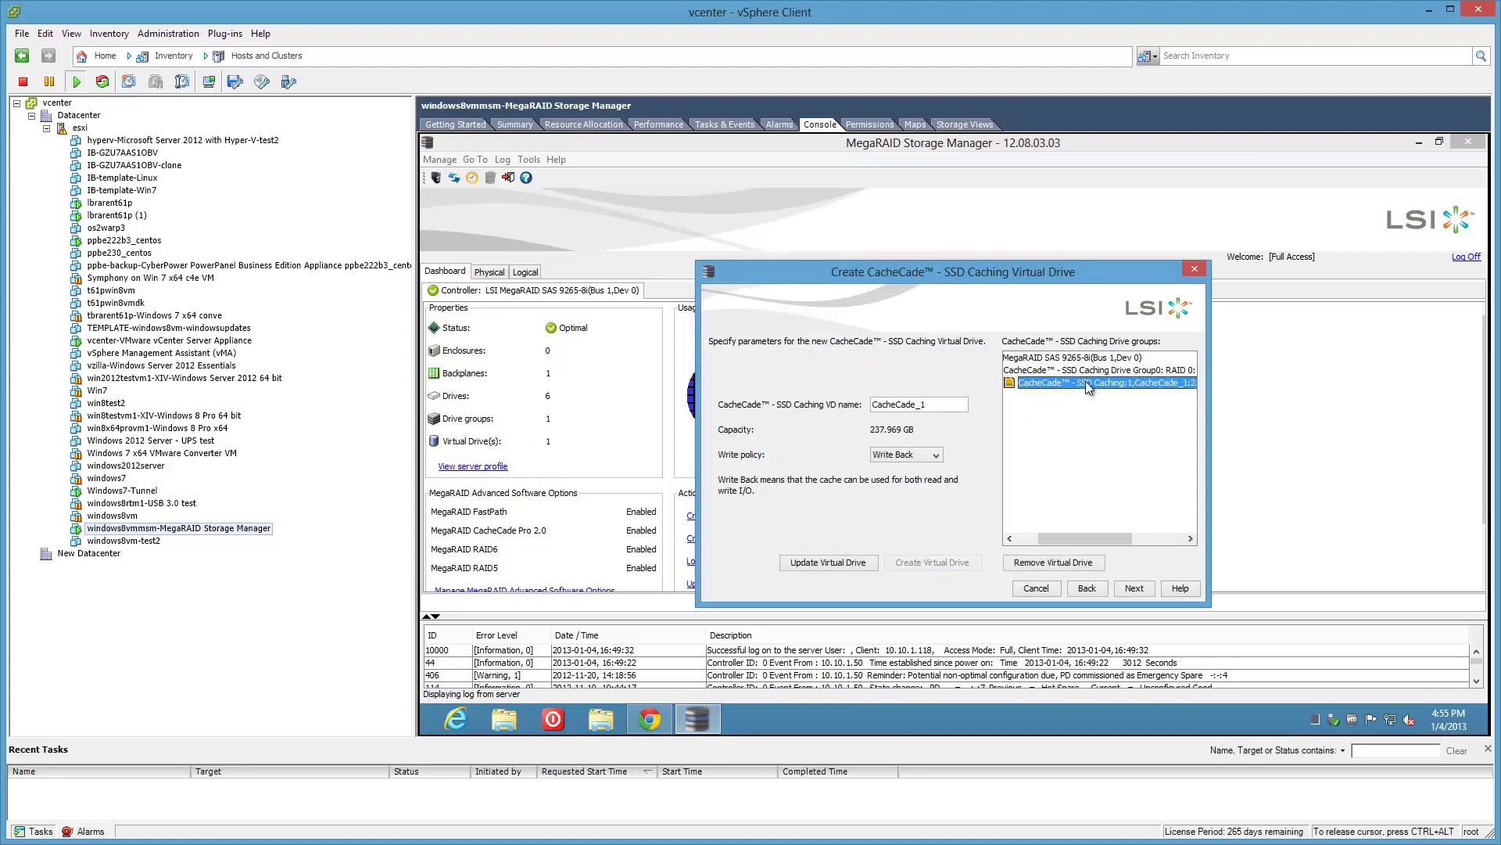
click(1132, 588)
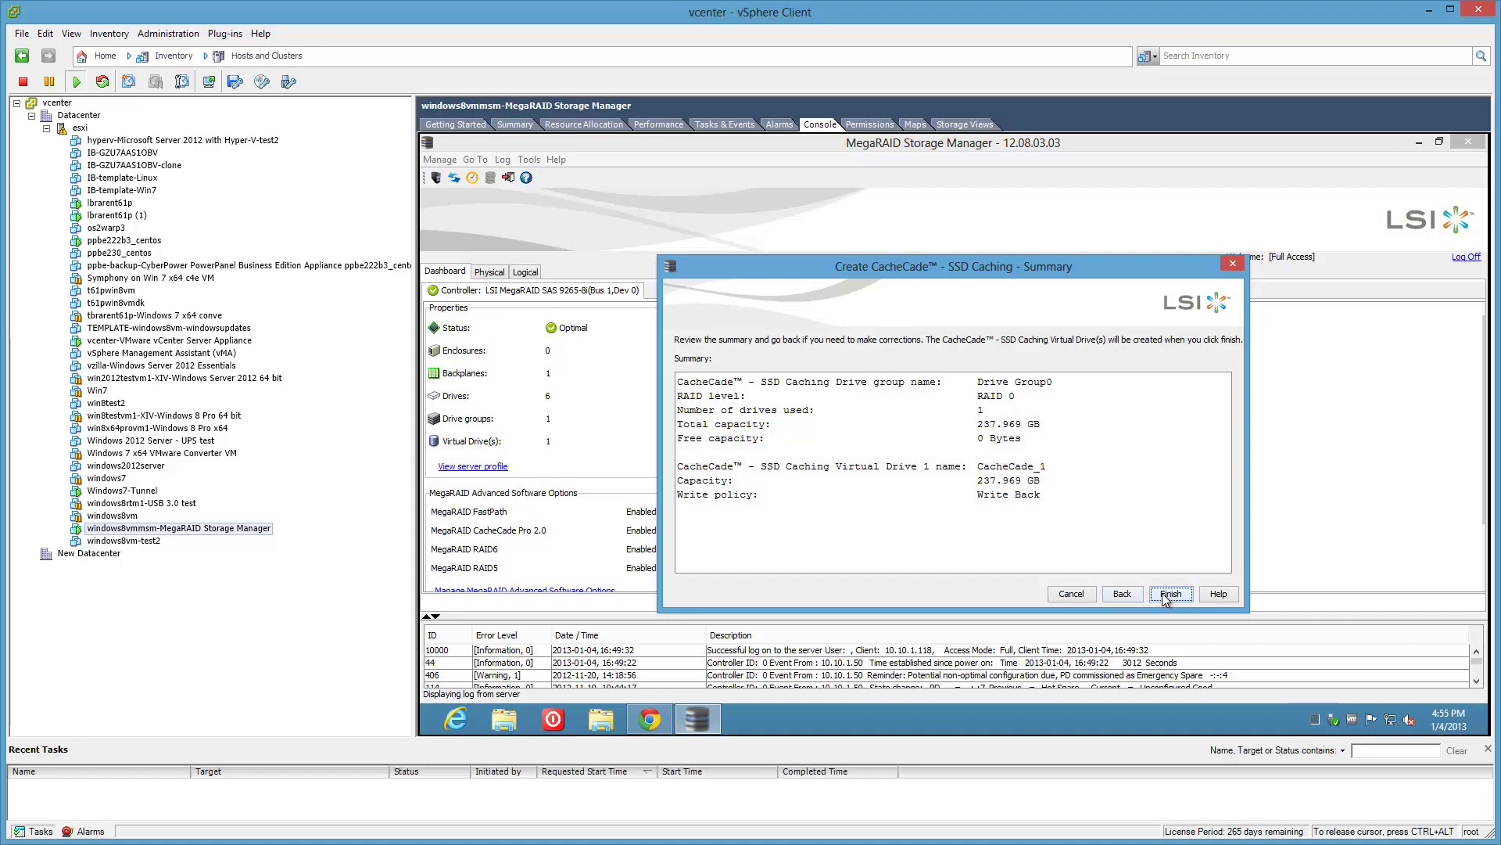
click(1165, 594)
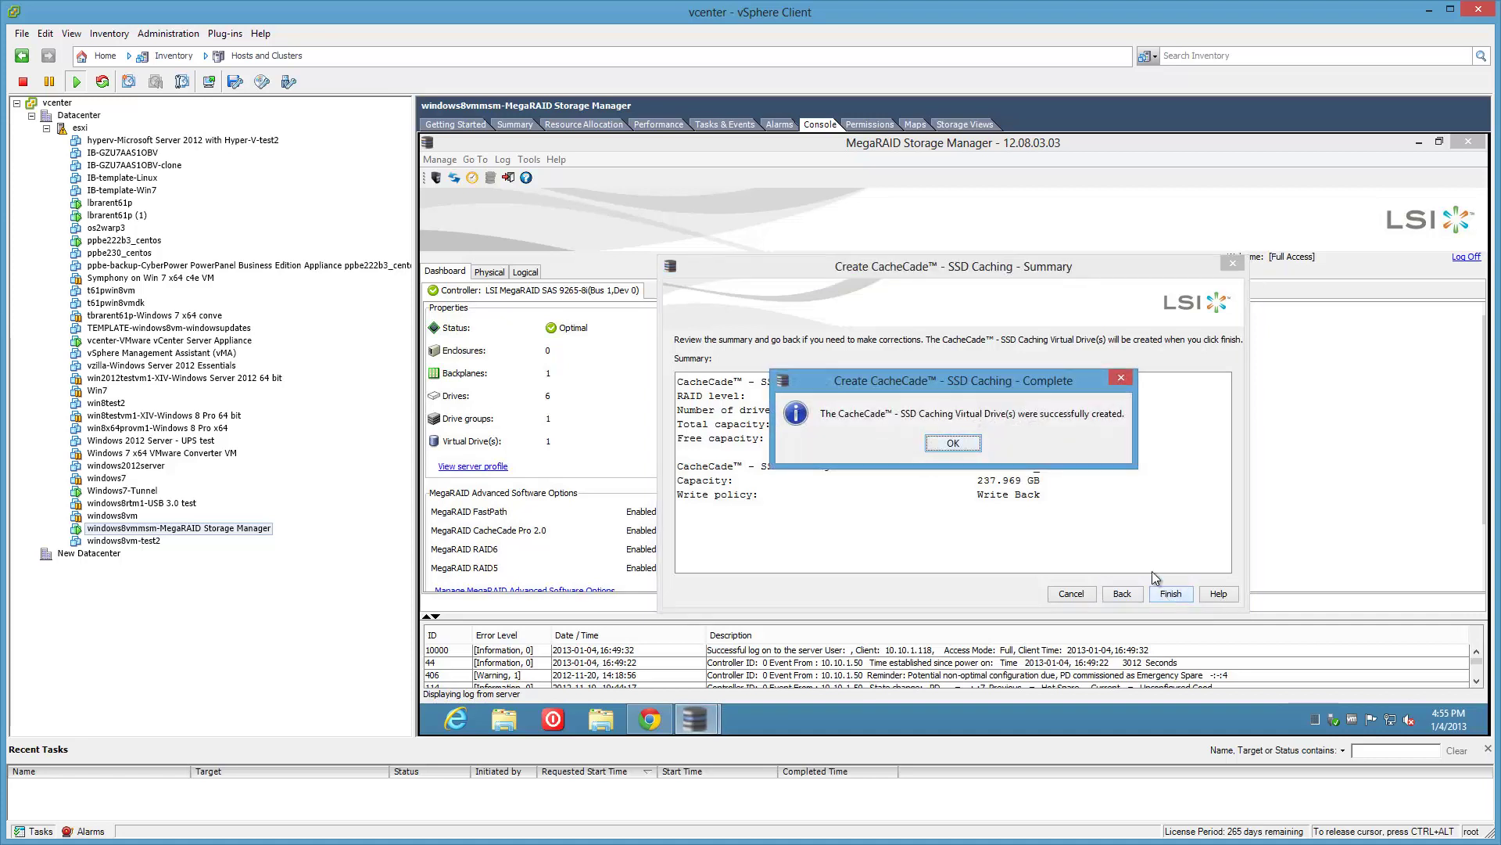
click(977, 443)
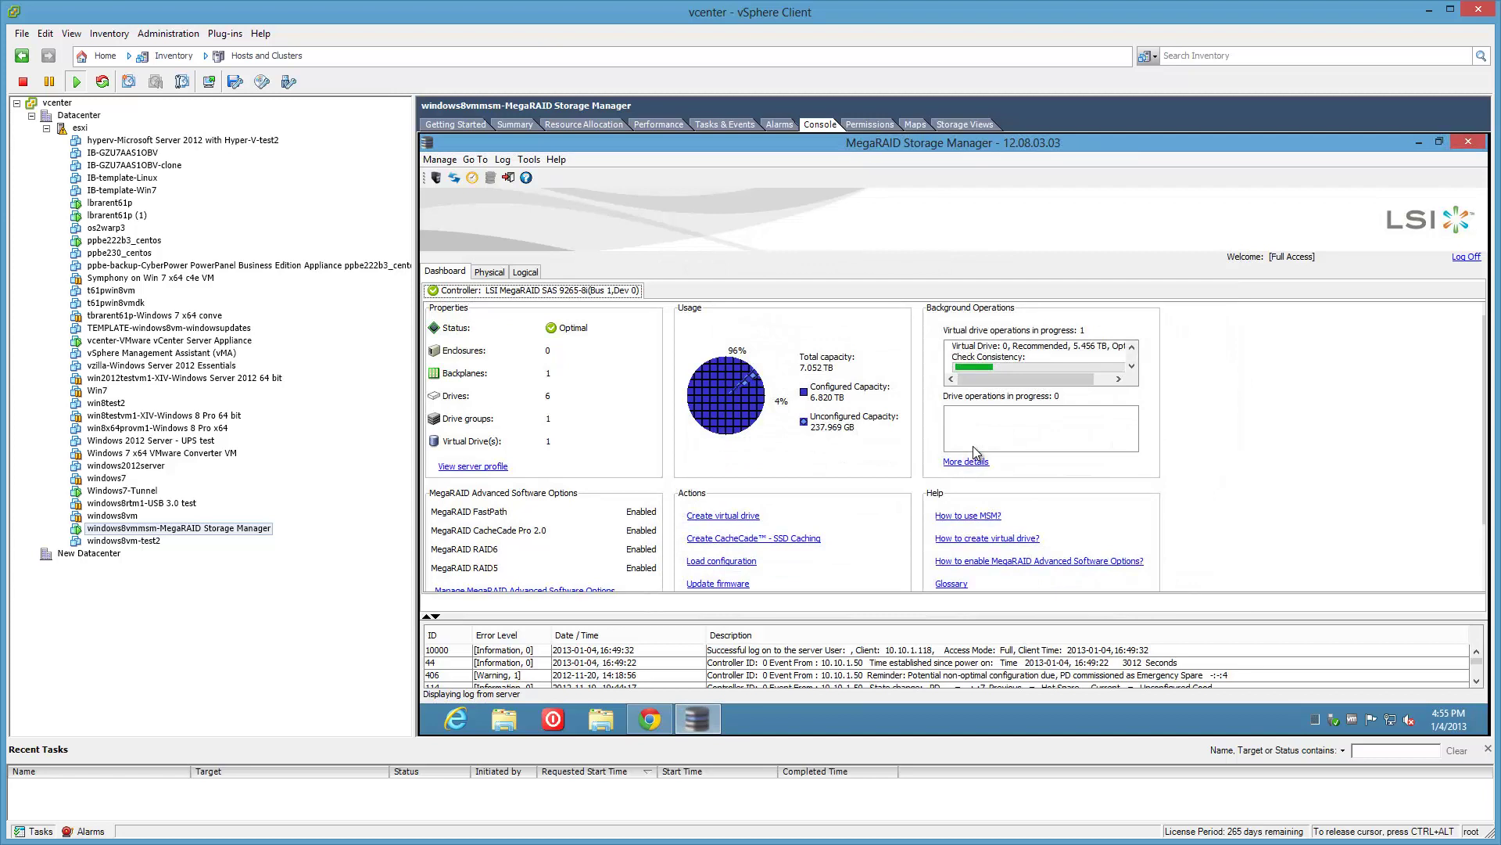
- Examine the properties of the slot 7 SSD and of the CacheCade SSD caching virtual drive
click(490, 271)
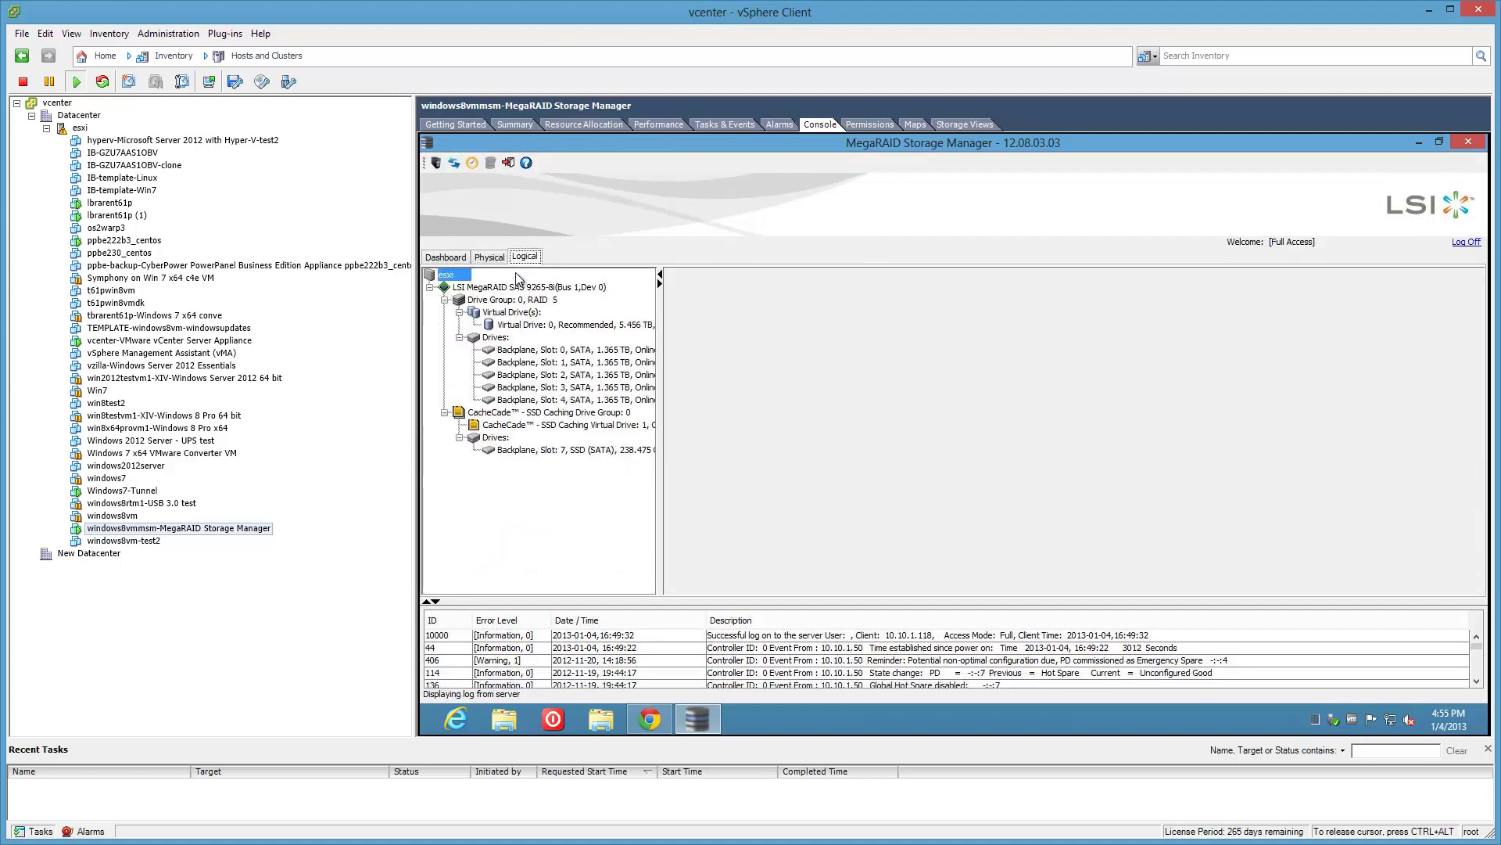
click(547, 389)
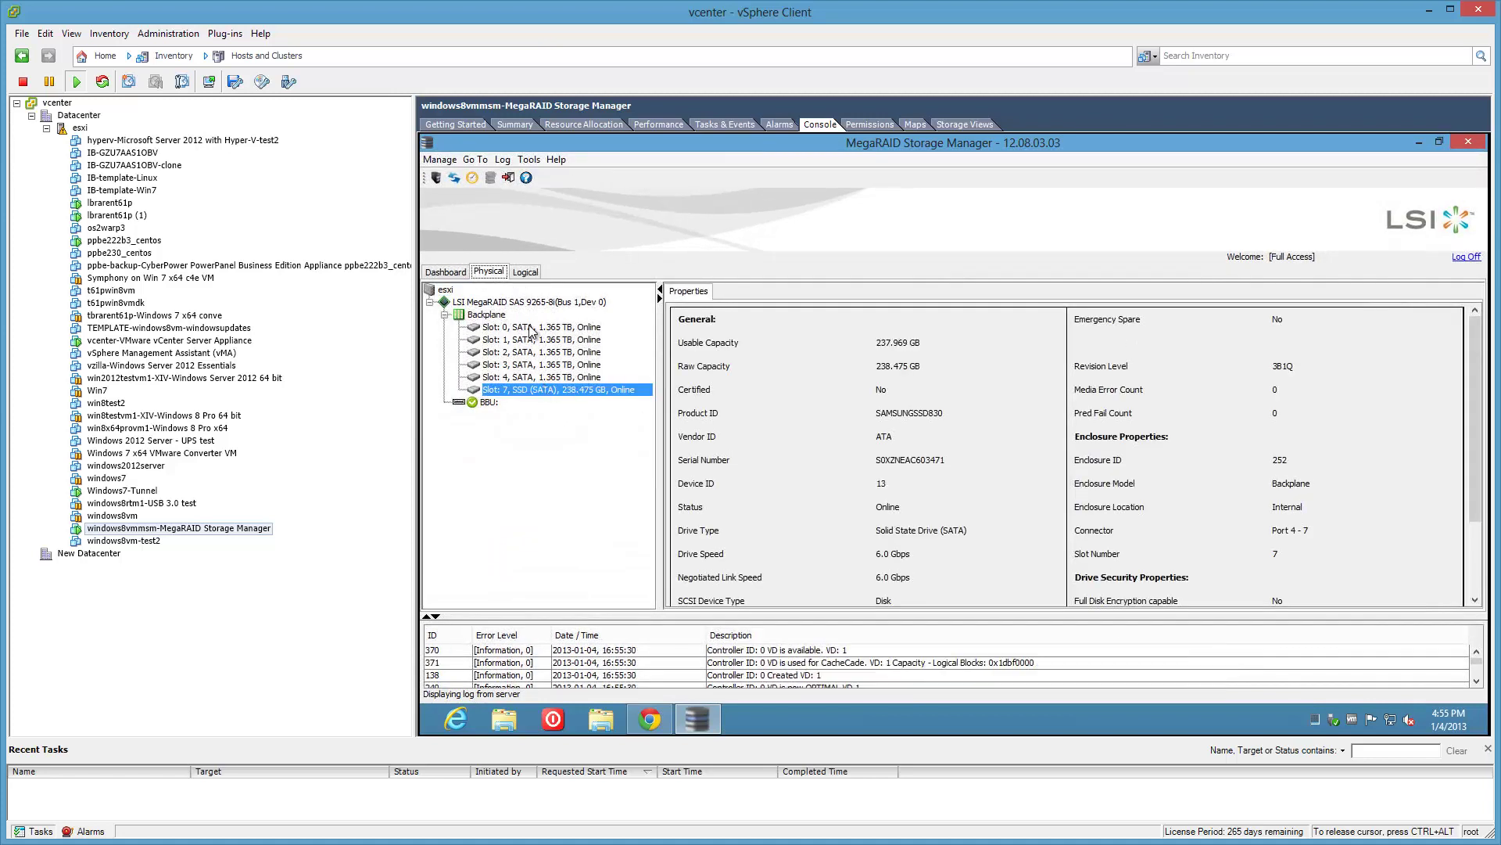
click(526, 273)
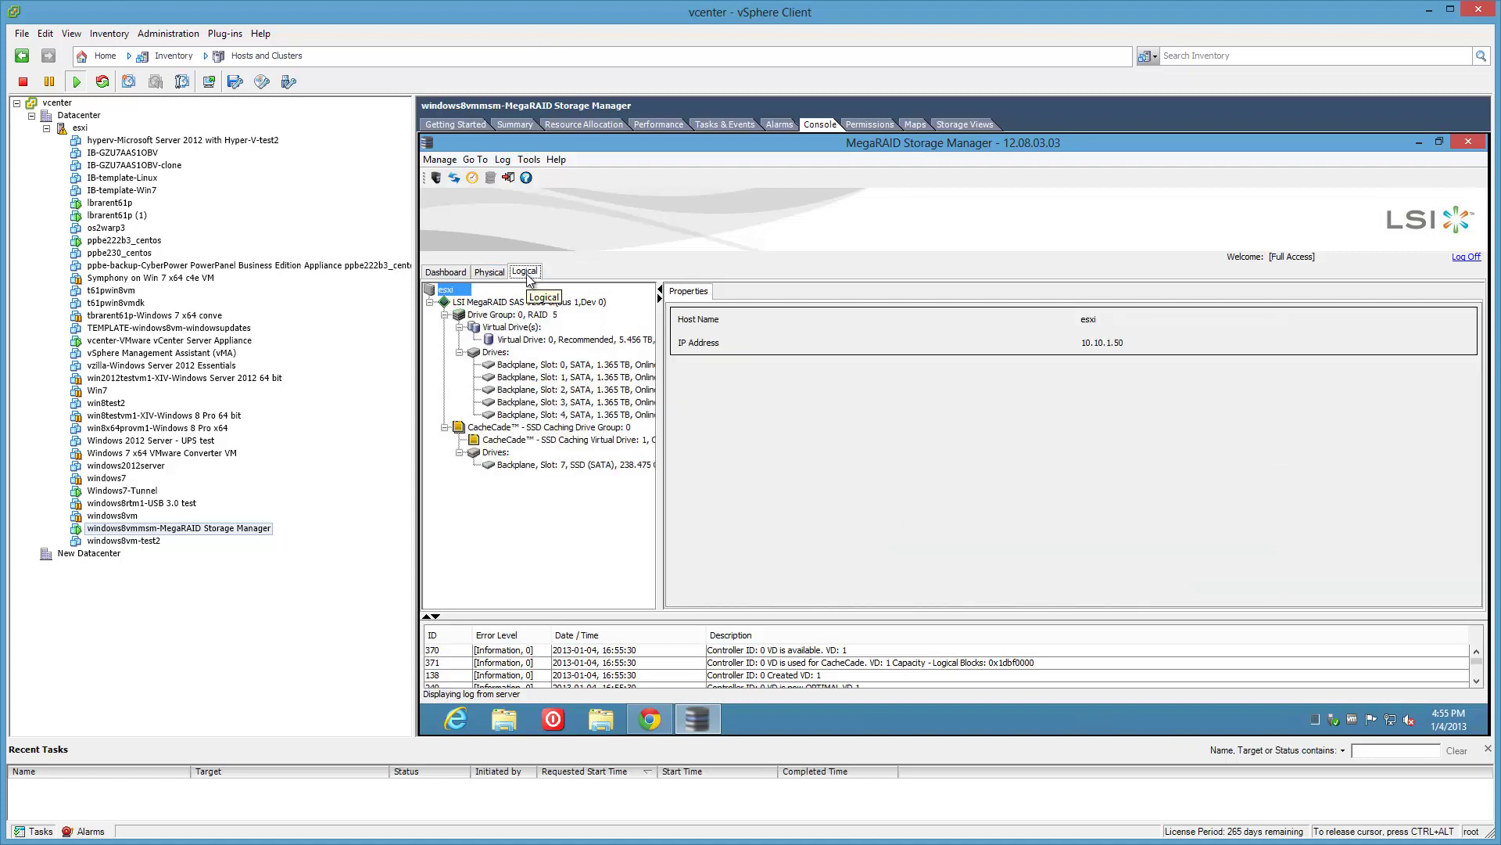
click(534, 442)
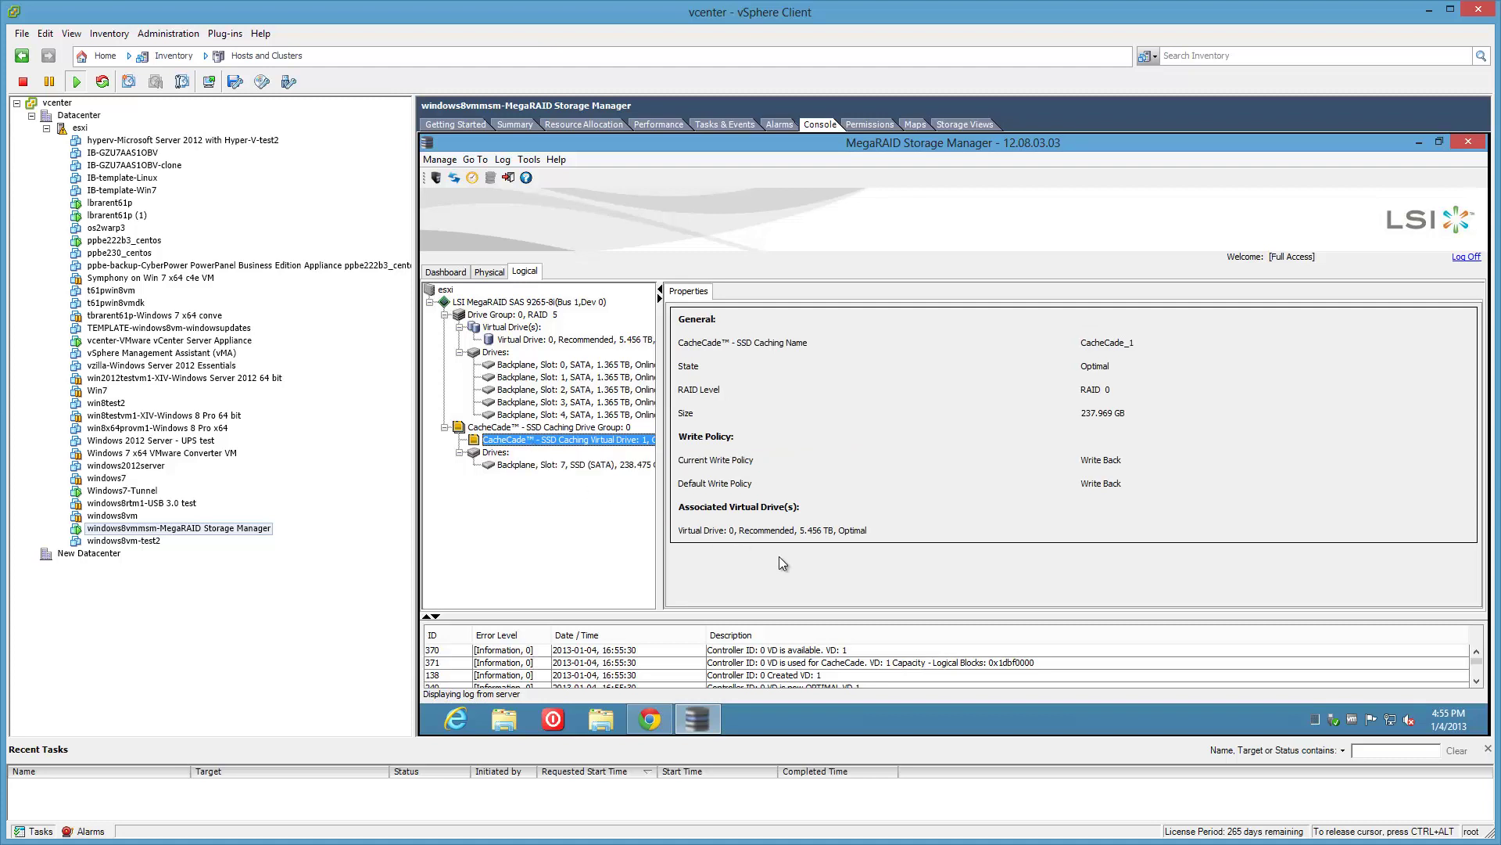
- View the CacheCade virtual drive's editable name and write policy settings, and close them without making changes
right_click(621, 446)
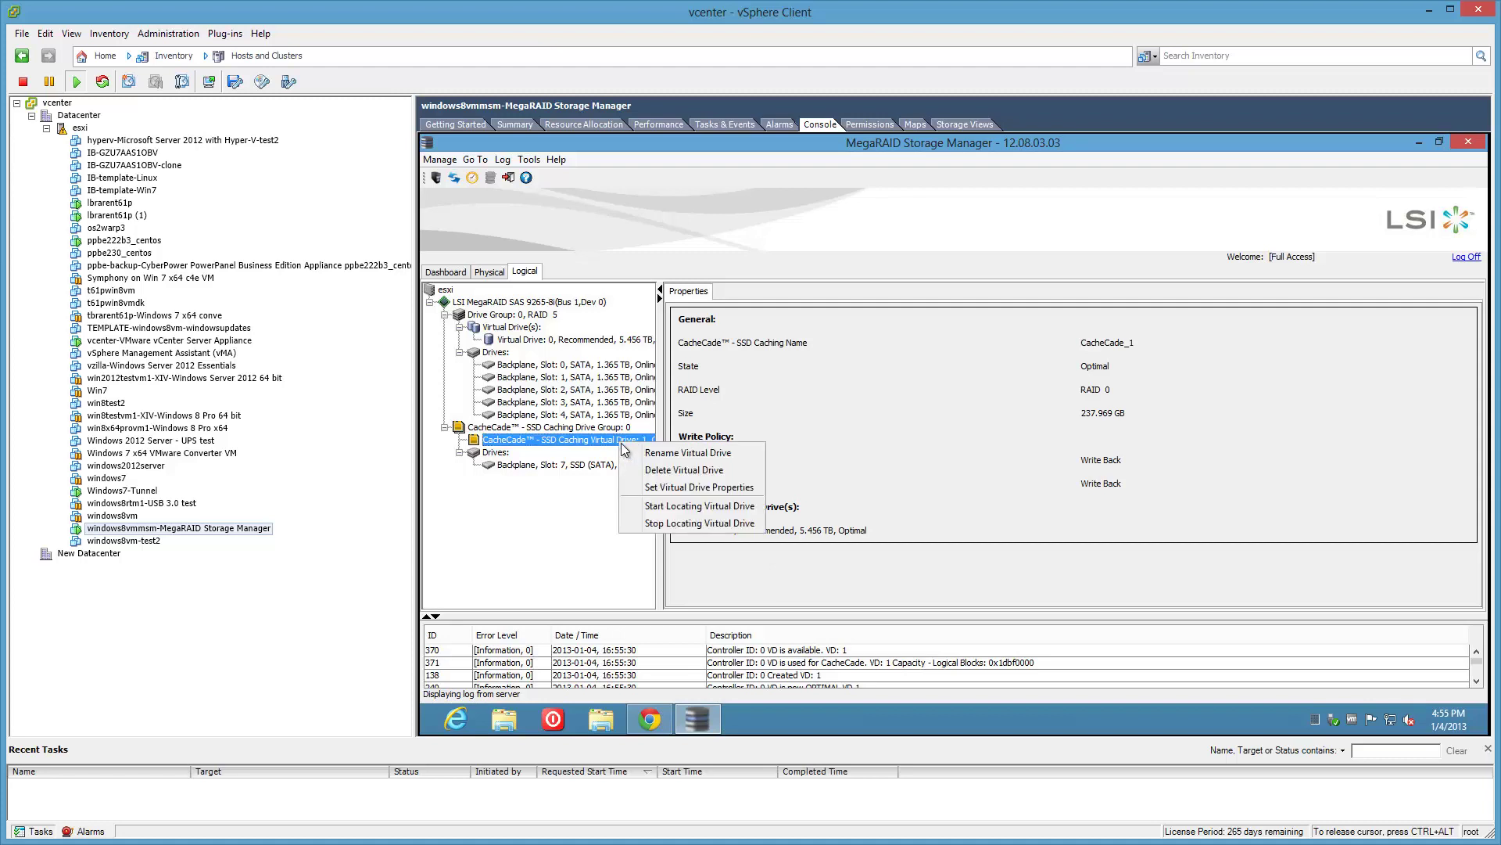
click(700, 491)
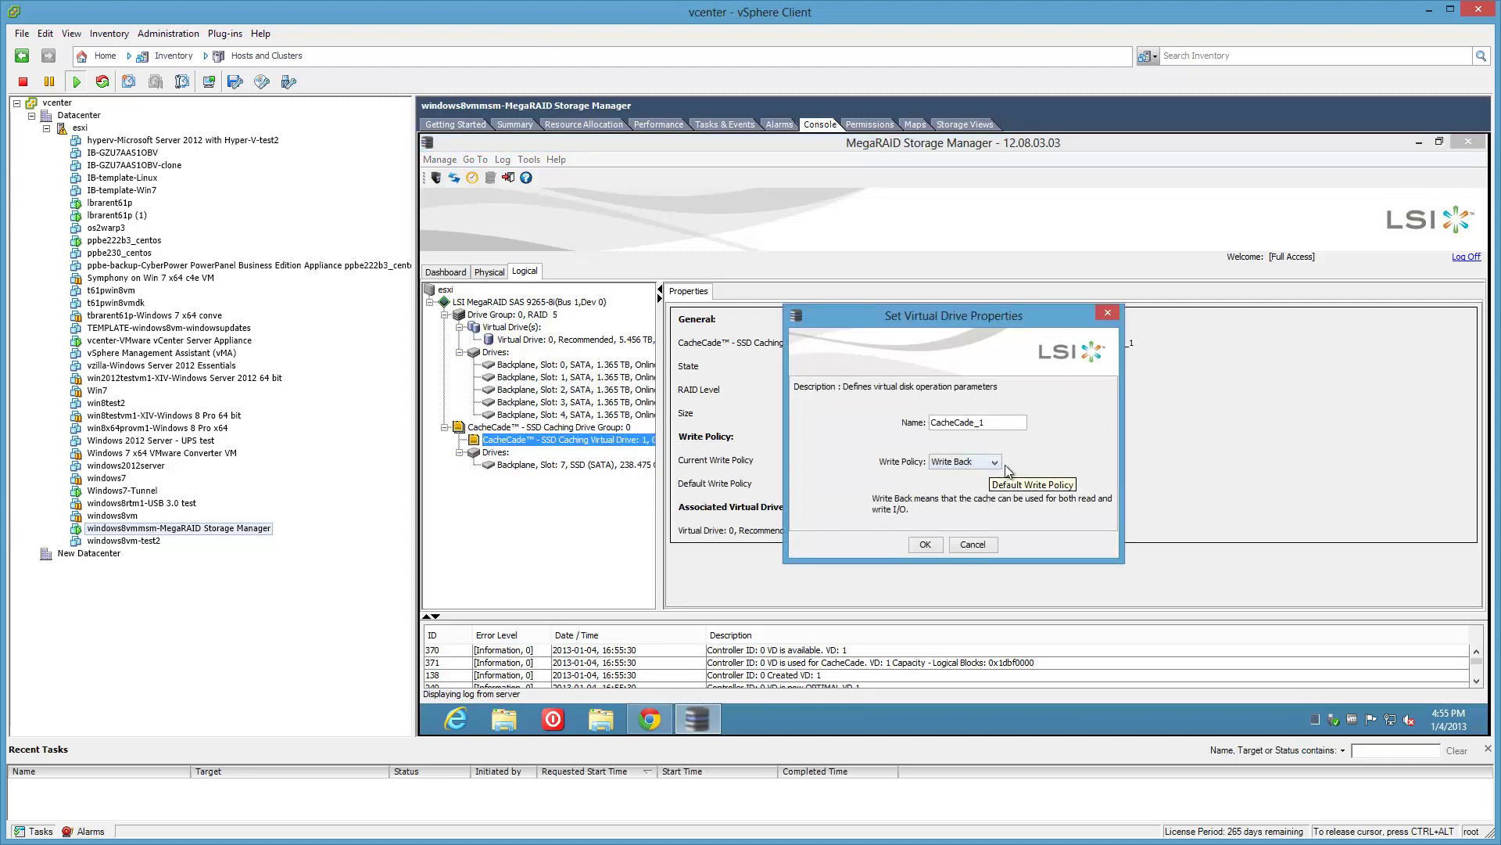
click(972, 543)
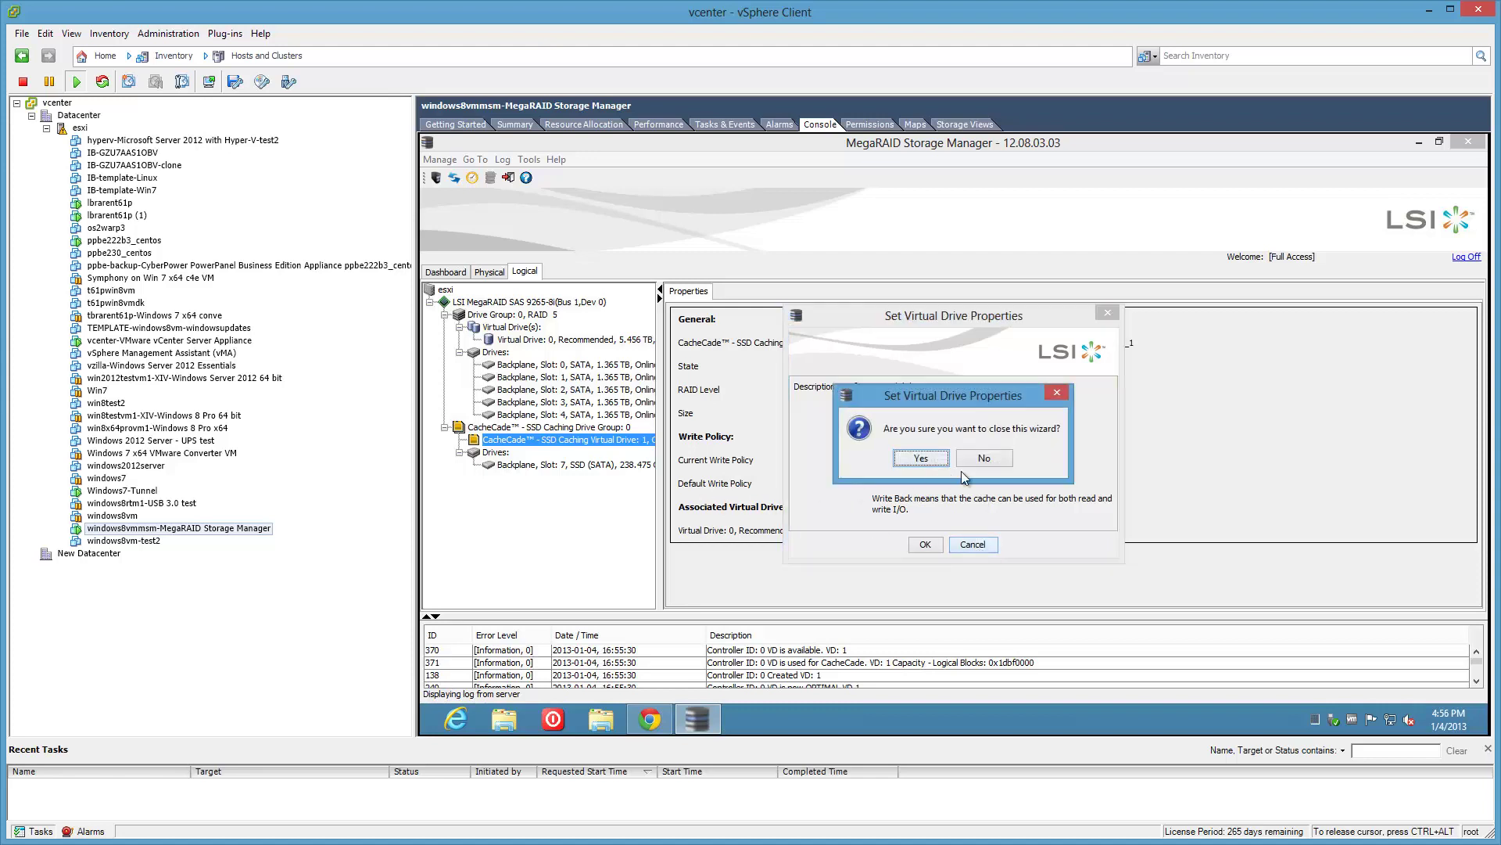
click(928, 459)
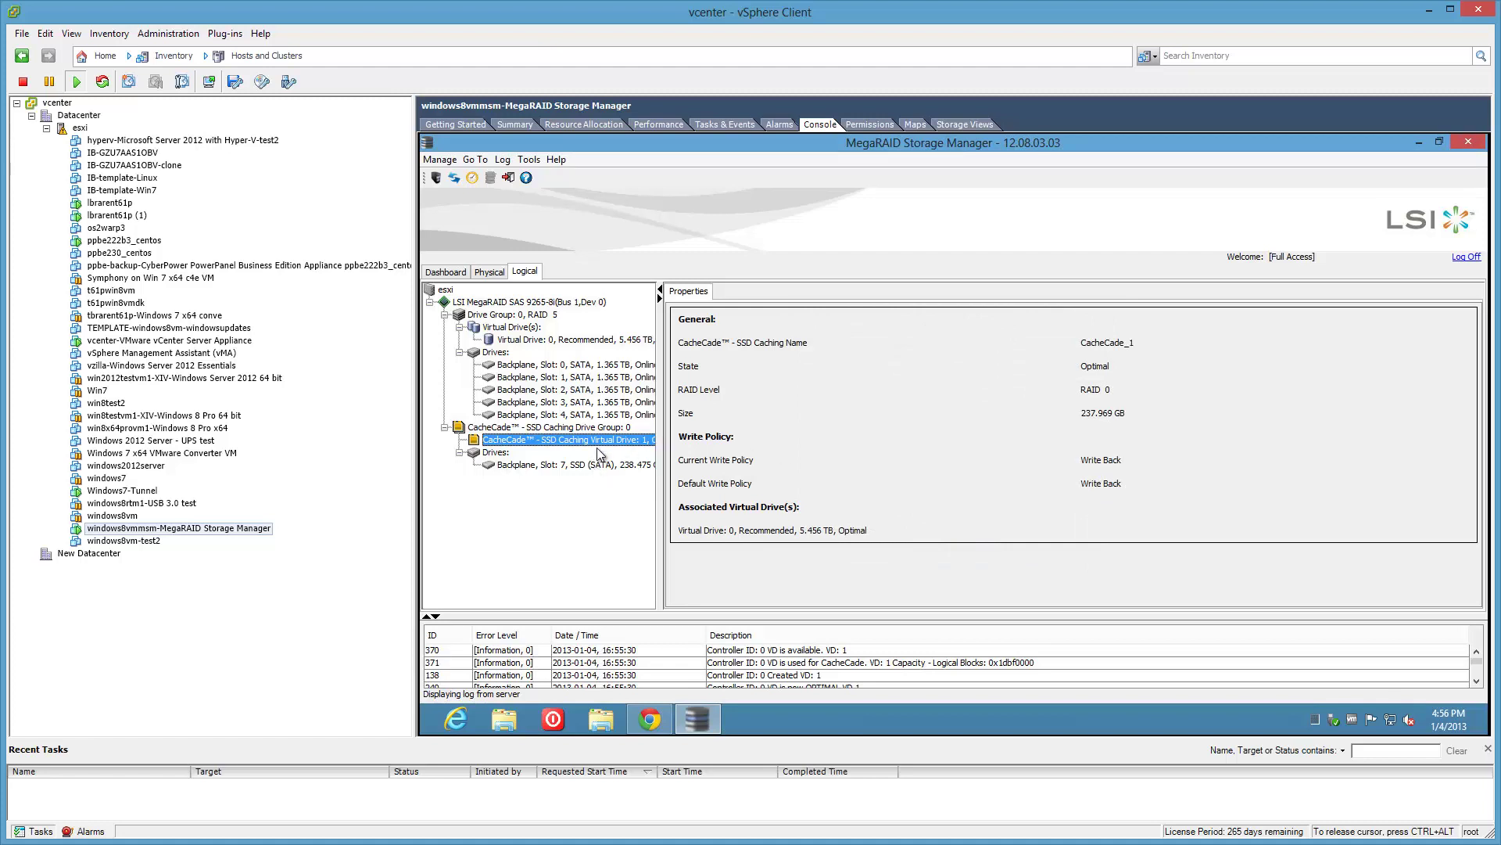
- Examine the cache policies and CacheCade settings of Virtual Drive 0, and reopen the slot 7 SSD's physical properties
click(611, 341)
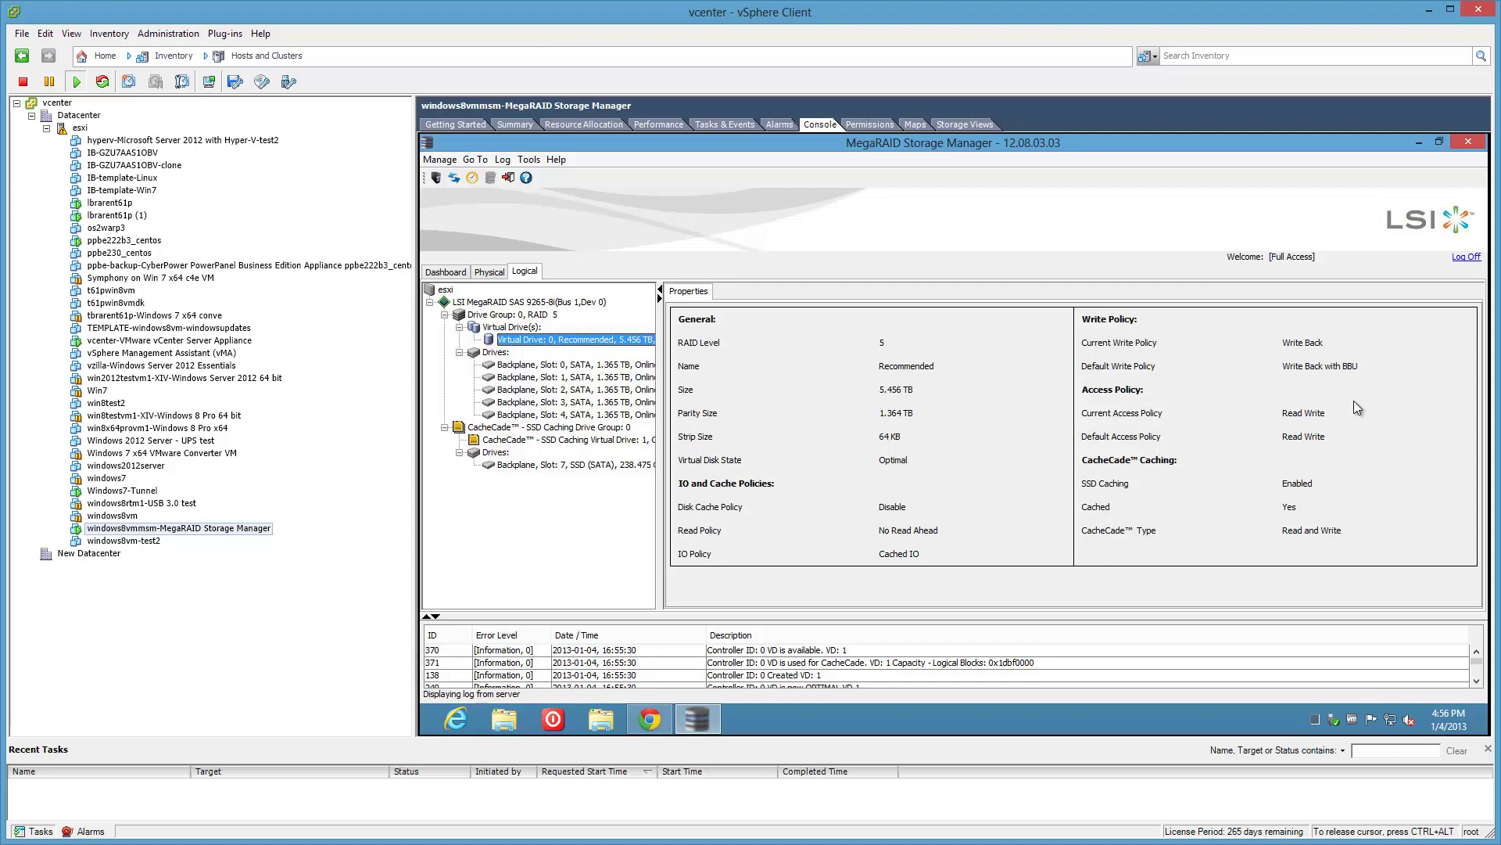
click(490, 271)
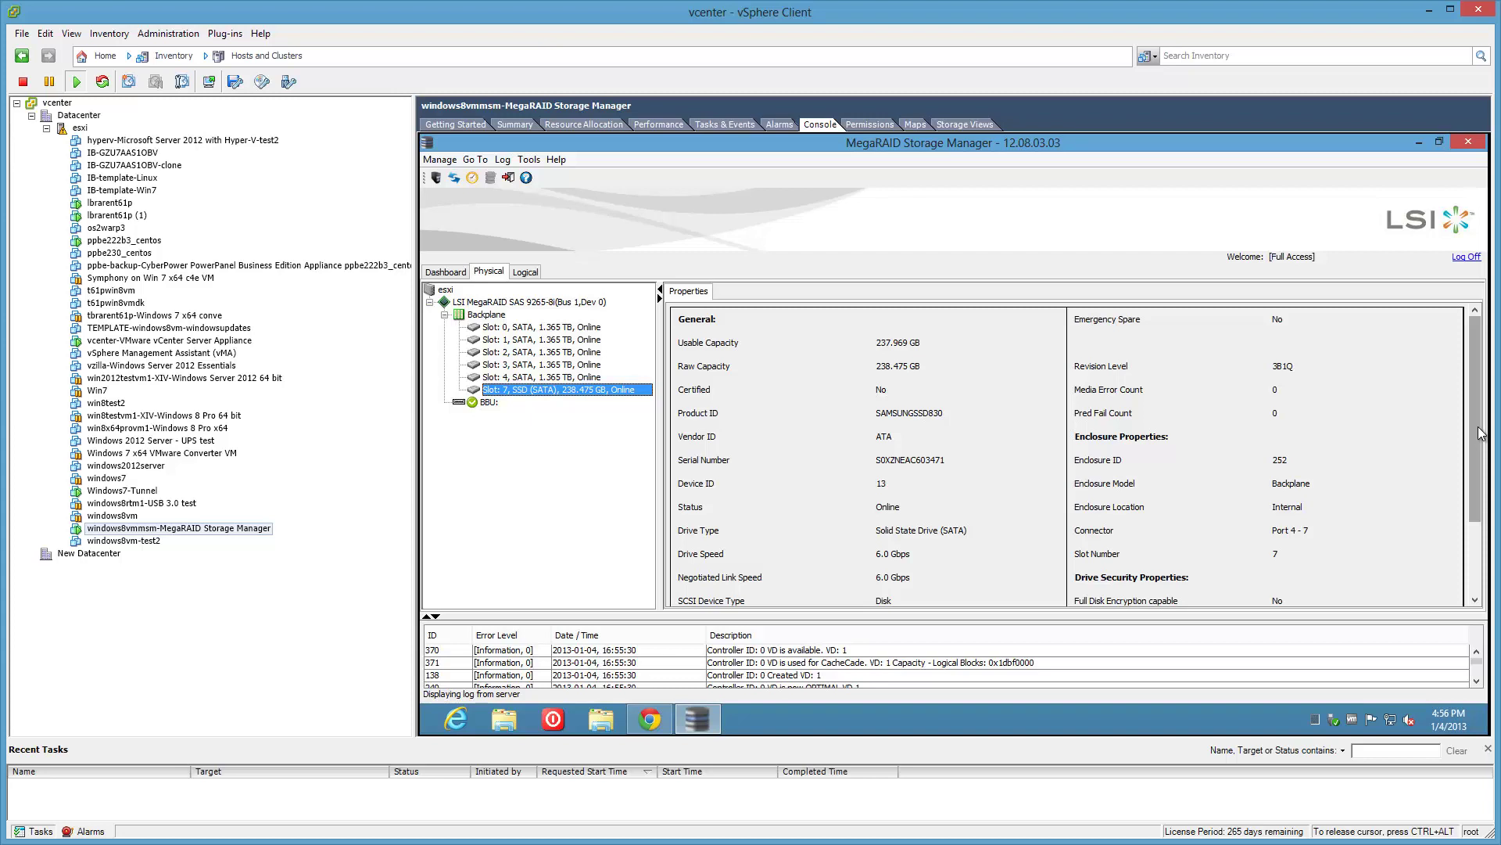
- Check the LSI MegaRAID controller's firmware version against the firmware download entry on the LSI support page in Chrome
mouse_move(1480, 432)
mouse_down()
mouse_move(1476, 530)
mouse_move(1470, 450)
mouse_up()
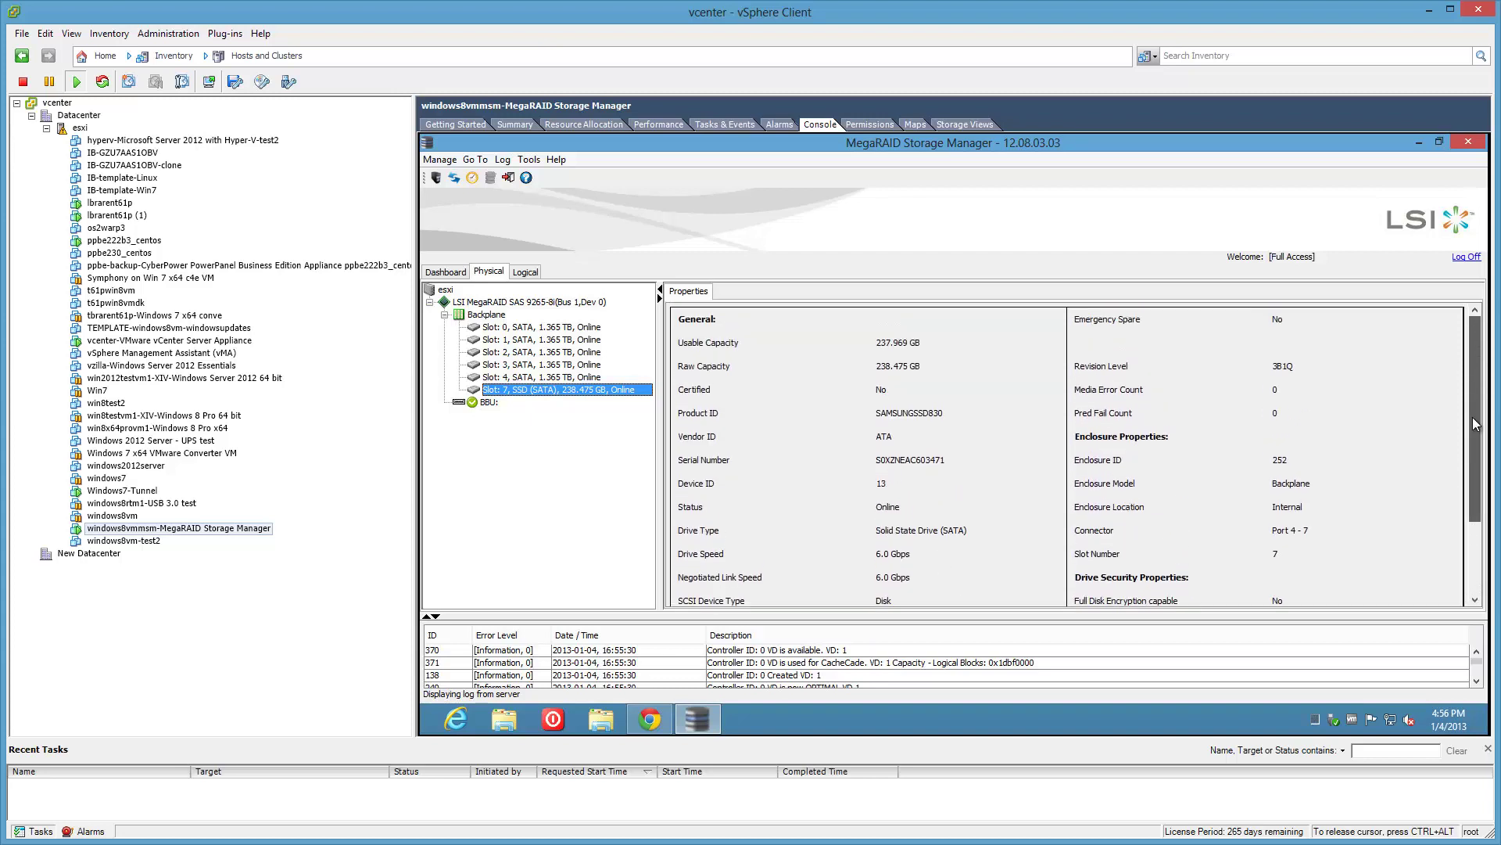
click(545, 303)
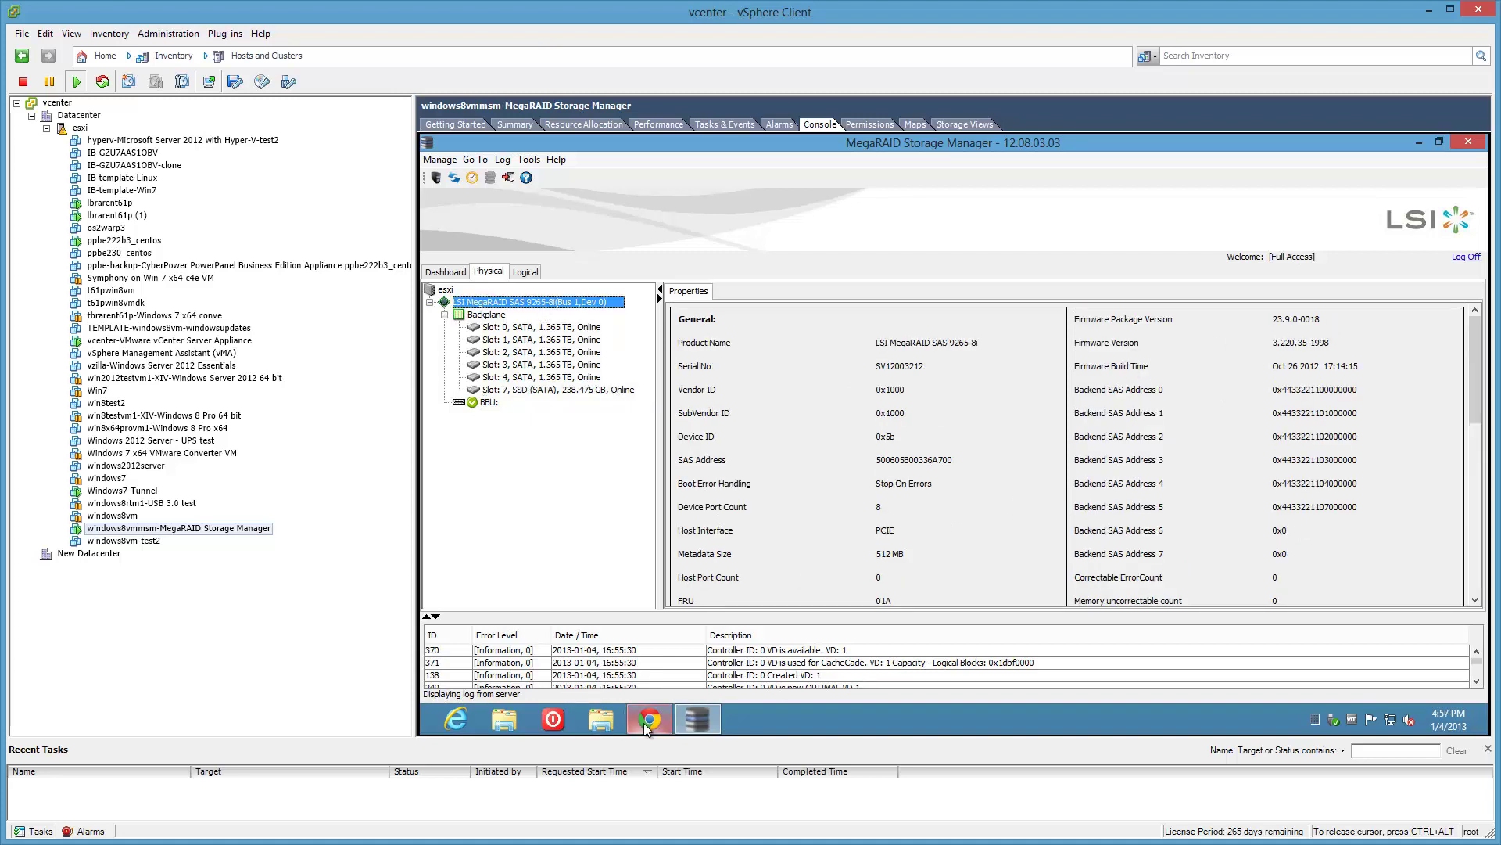
click(667, 696)
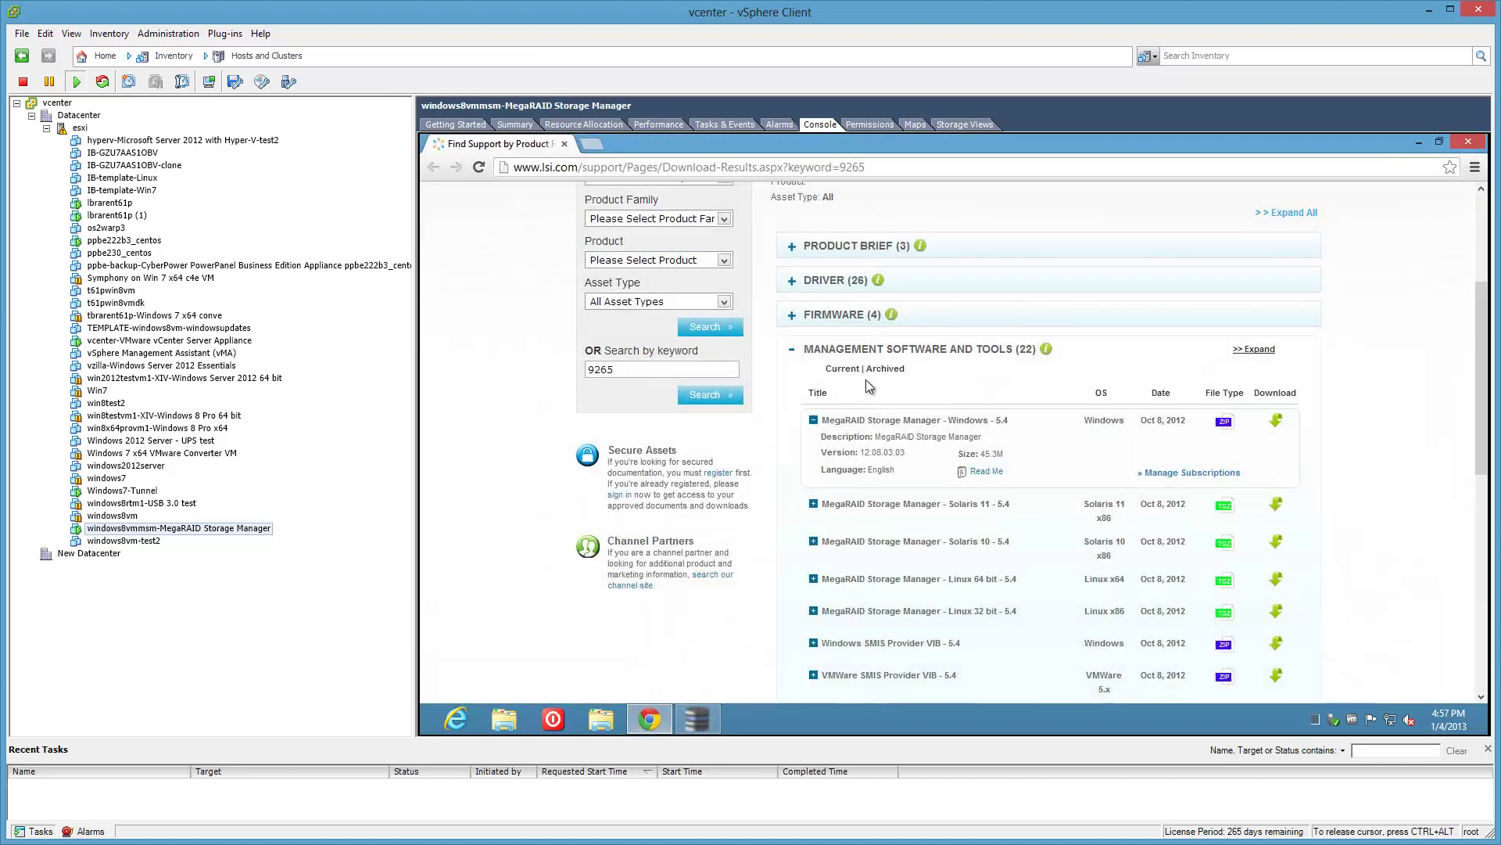
click(808, 316)
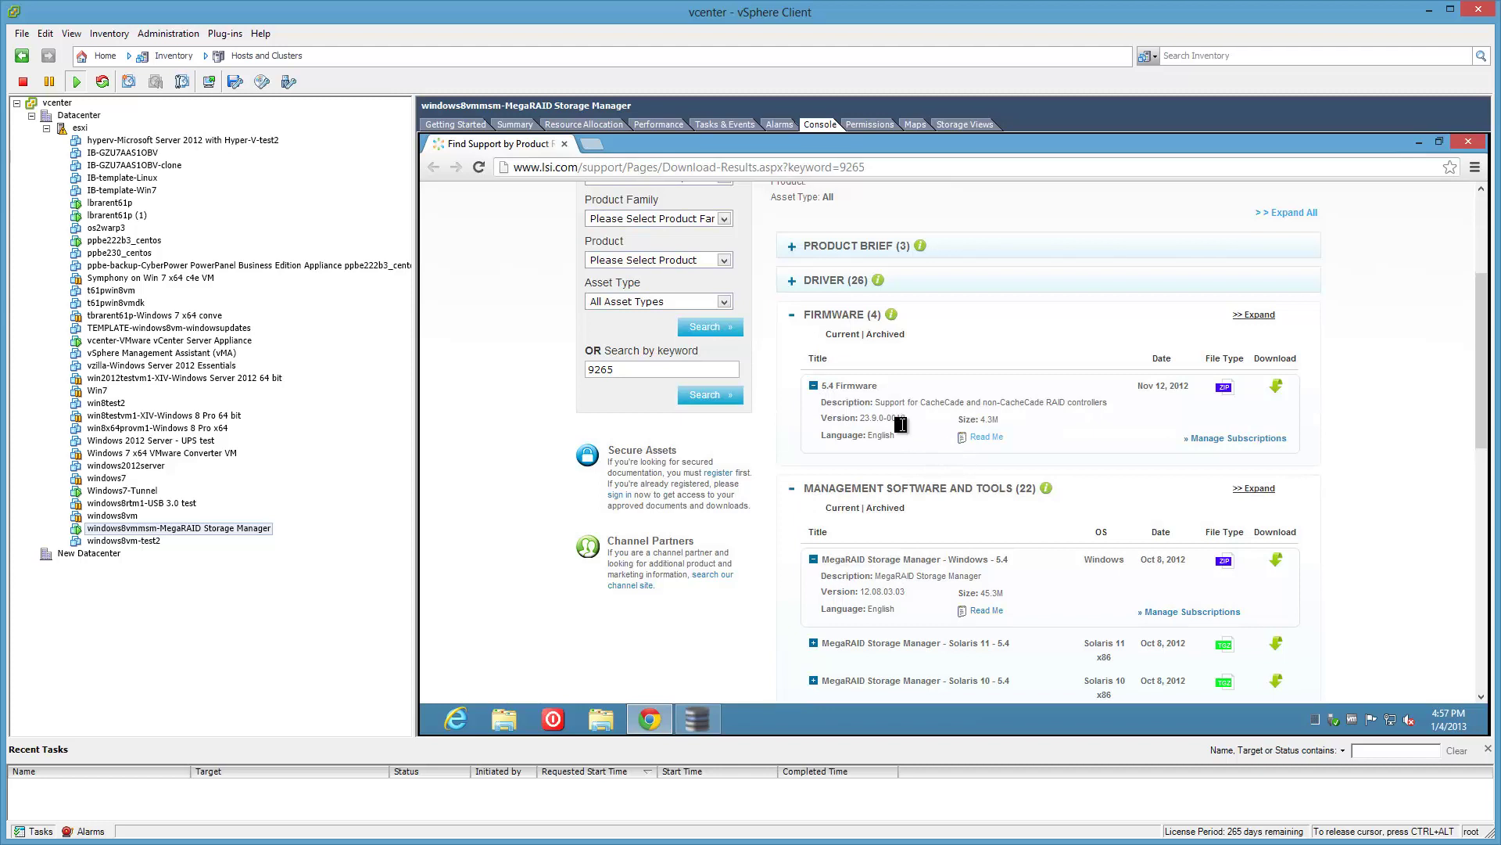
double_click(1397, 140)
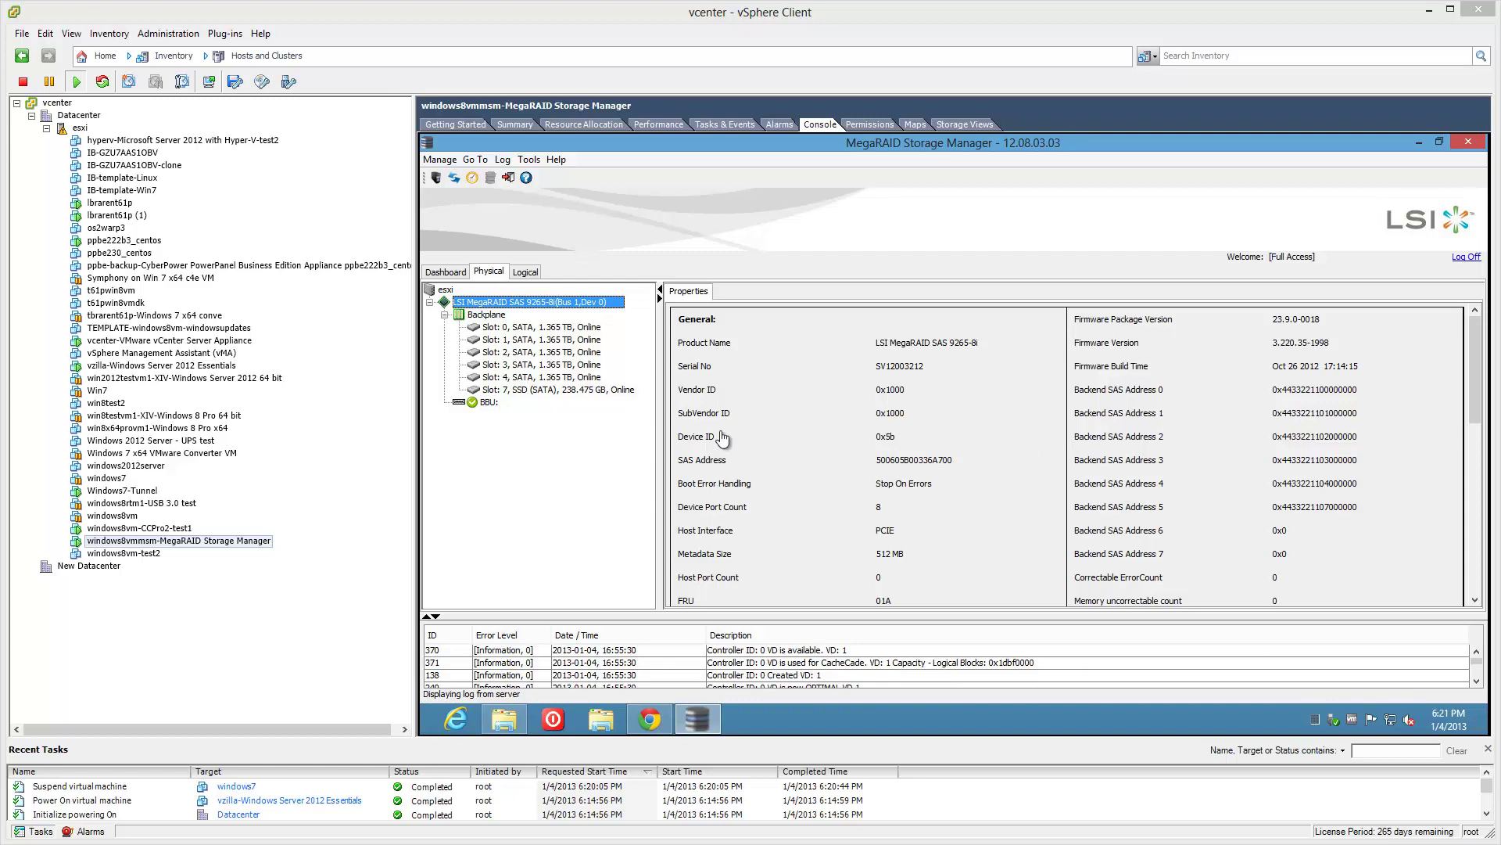
- View the editable policy settings of Virtual Drive 0 in drive group 0, and close them without making changes
click(525, 275)
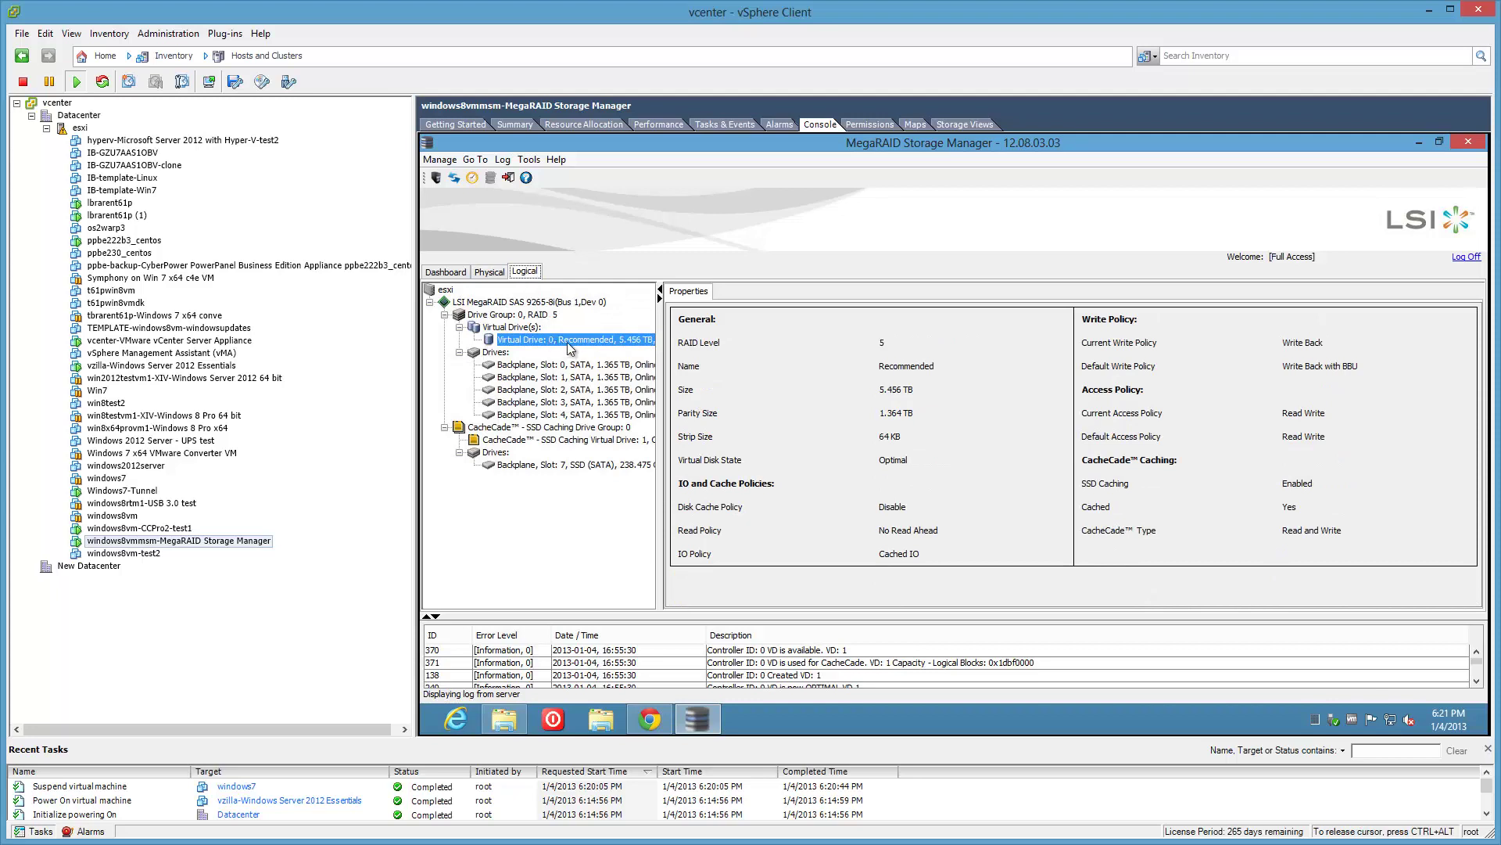
right_click(568, 344)
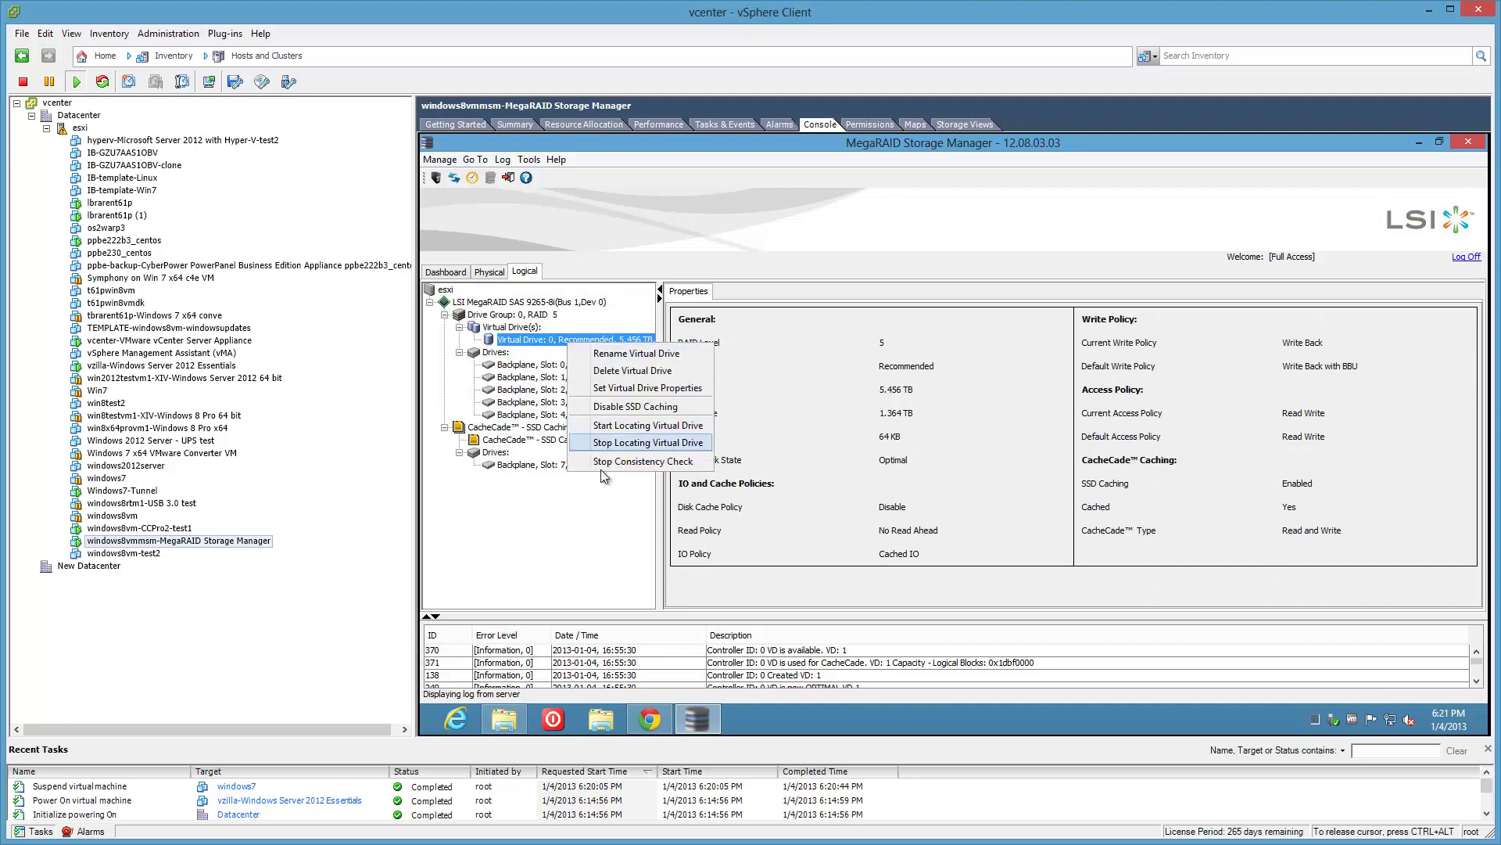
click(706, 386)
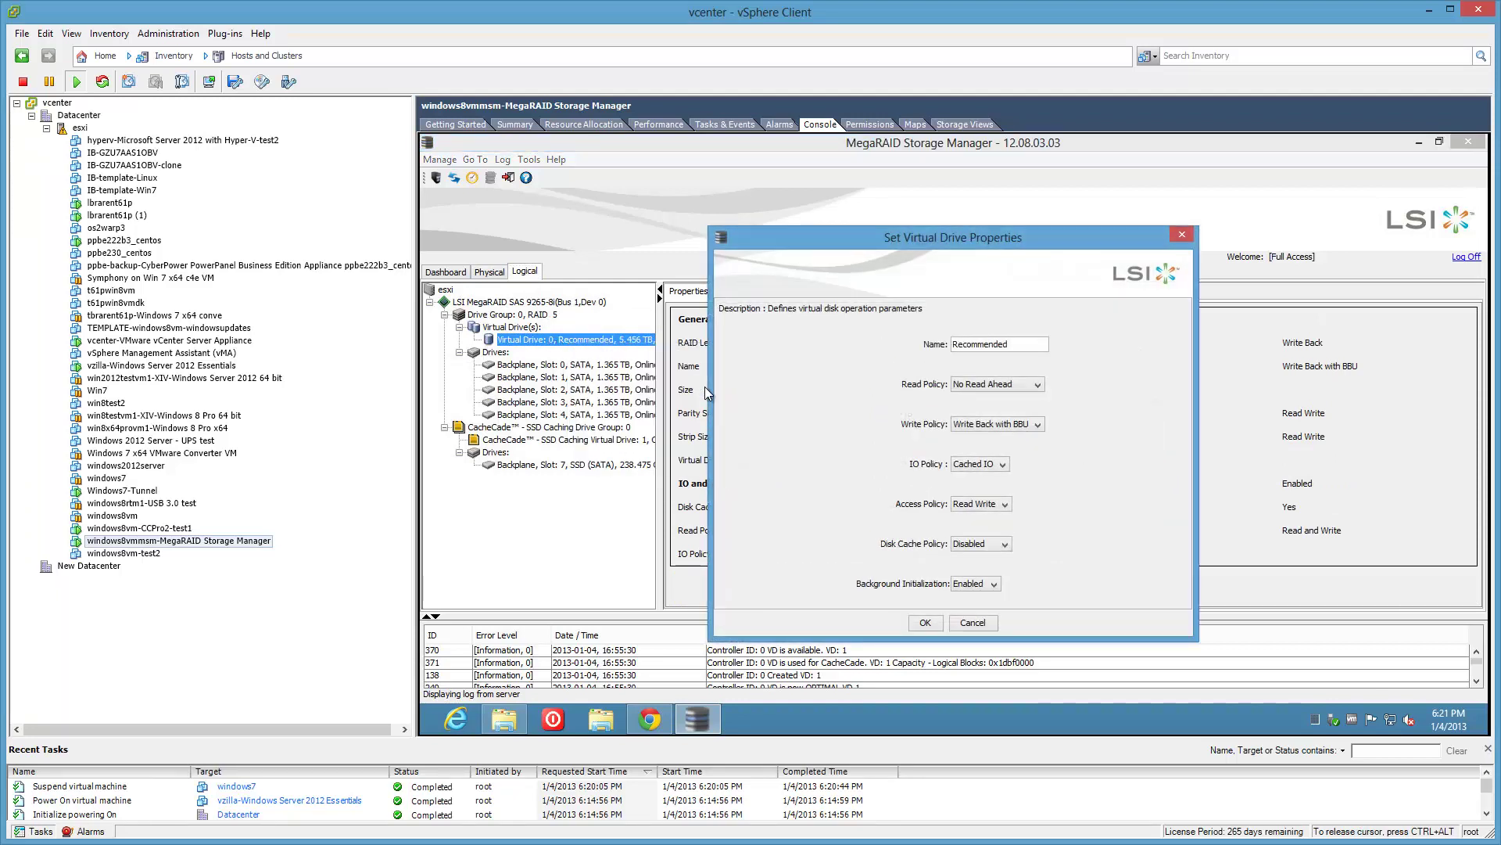
drag(1021, 242, 742, 216)
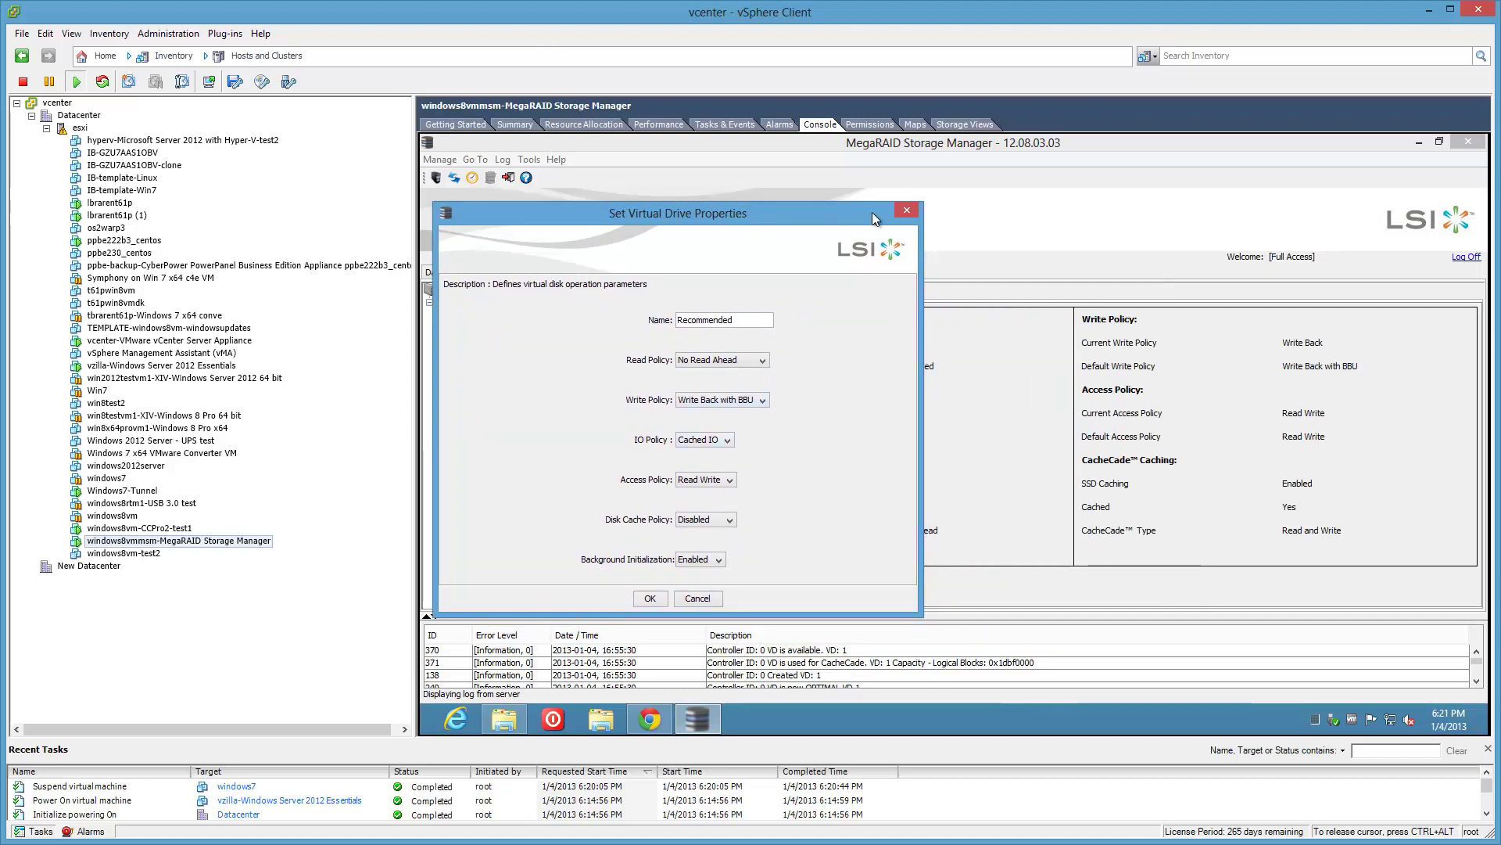
click(906, 212)
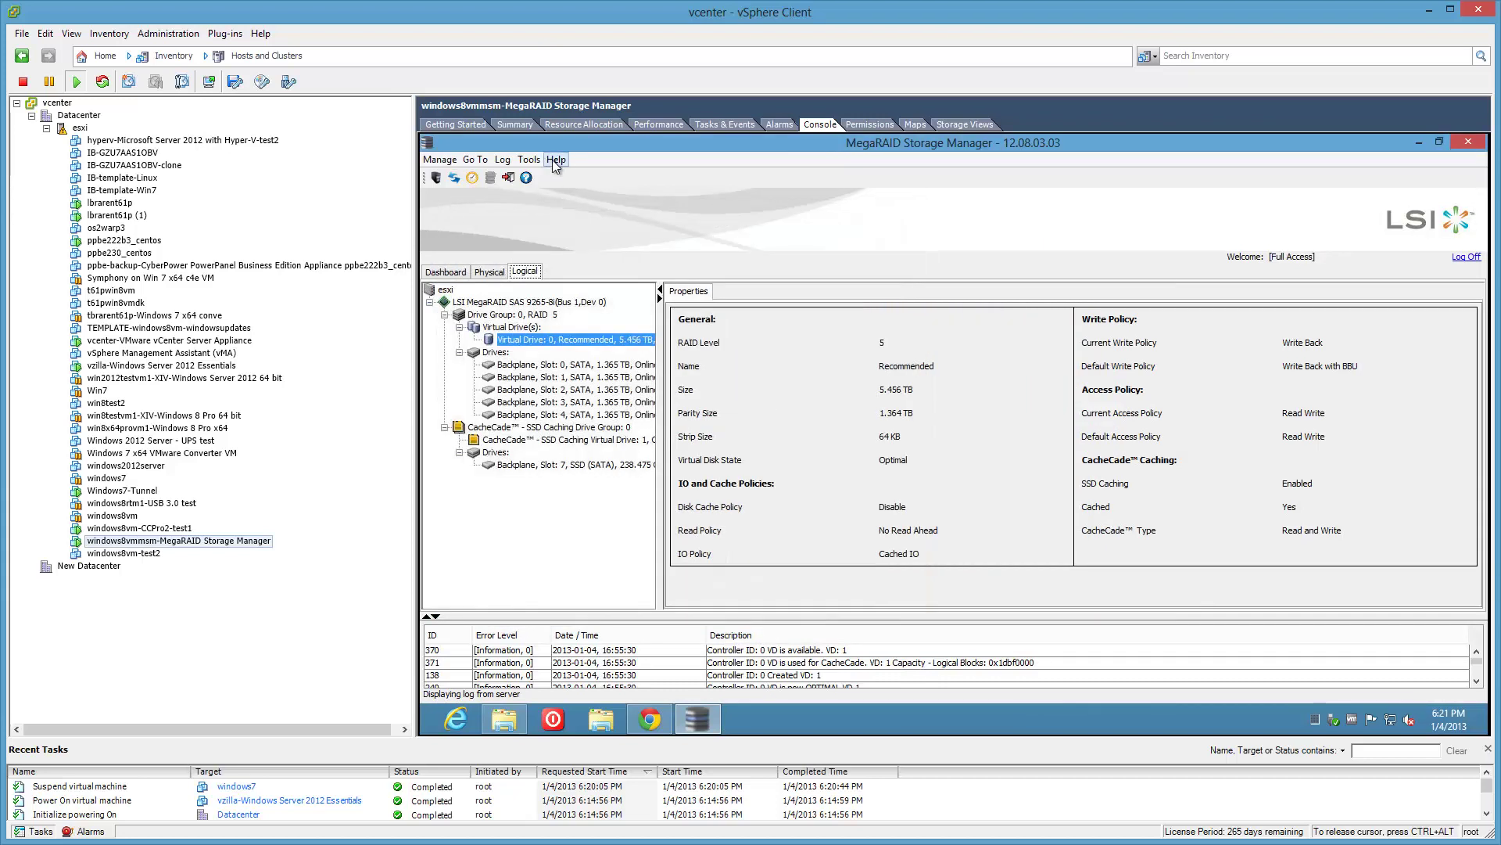
- Open the MegaRAID Storage Manager help contents and allow the page's blocked content to run
click(554, 160)
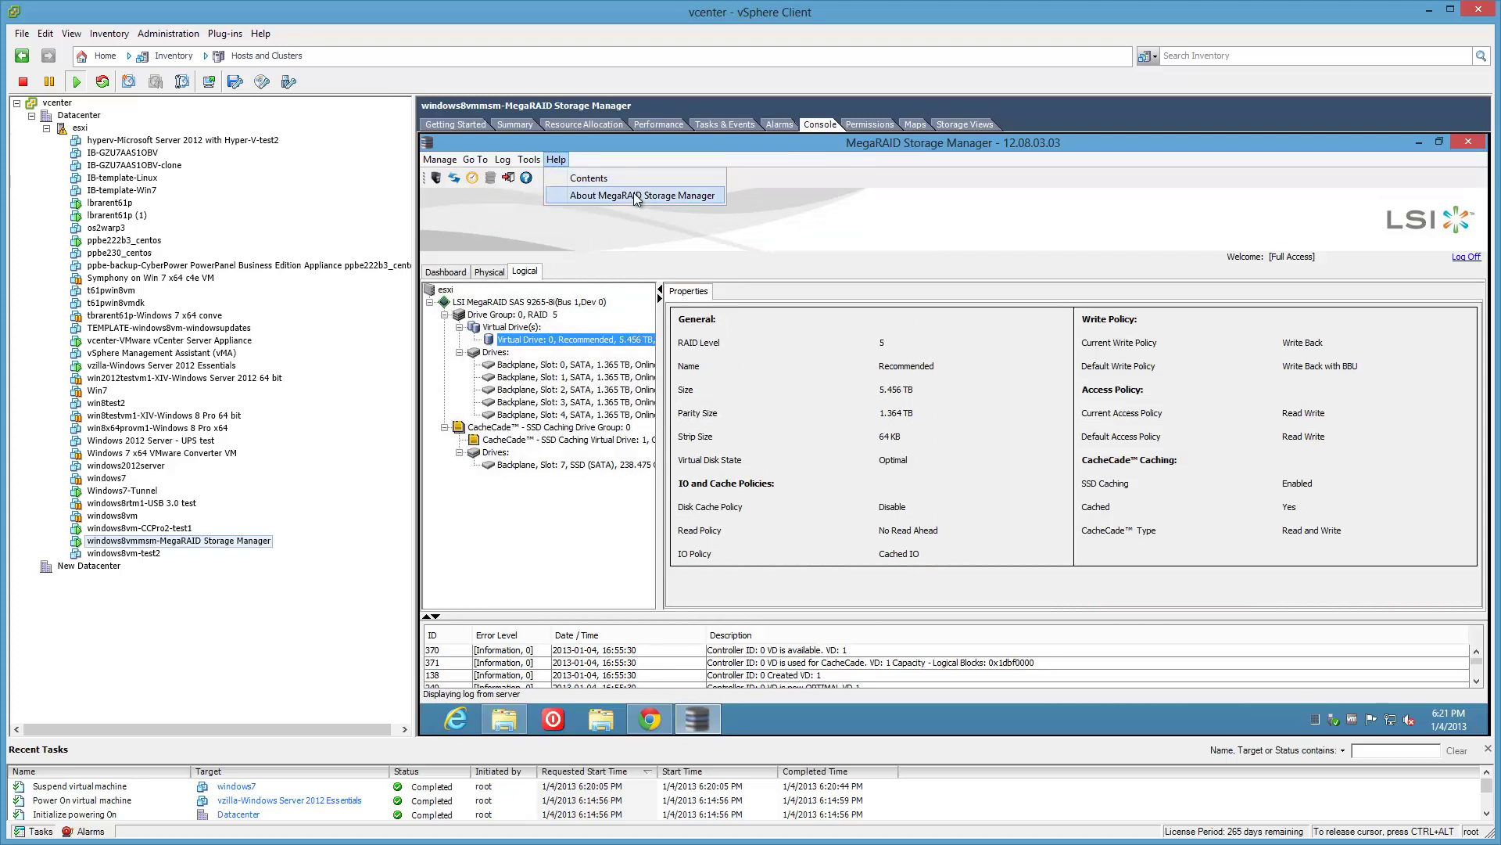
click(590, 179)
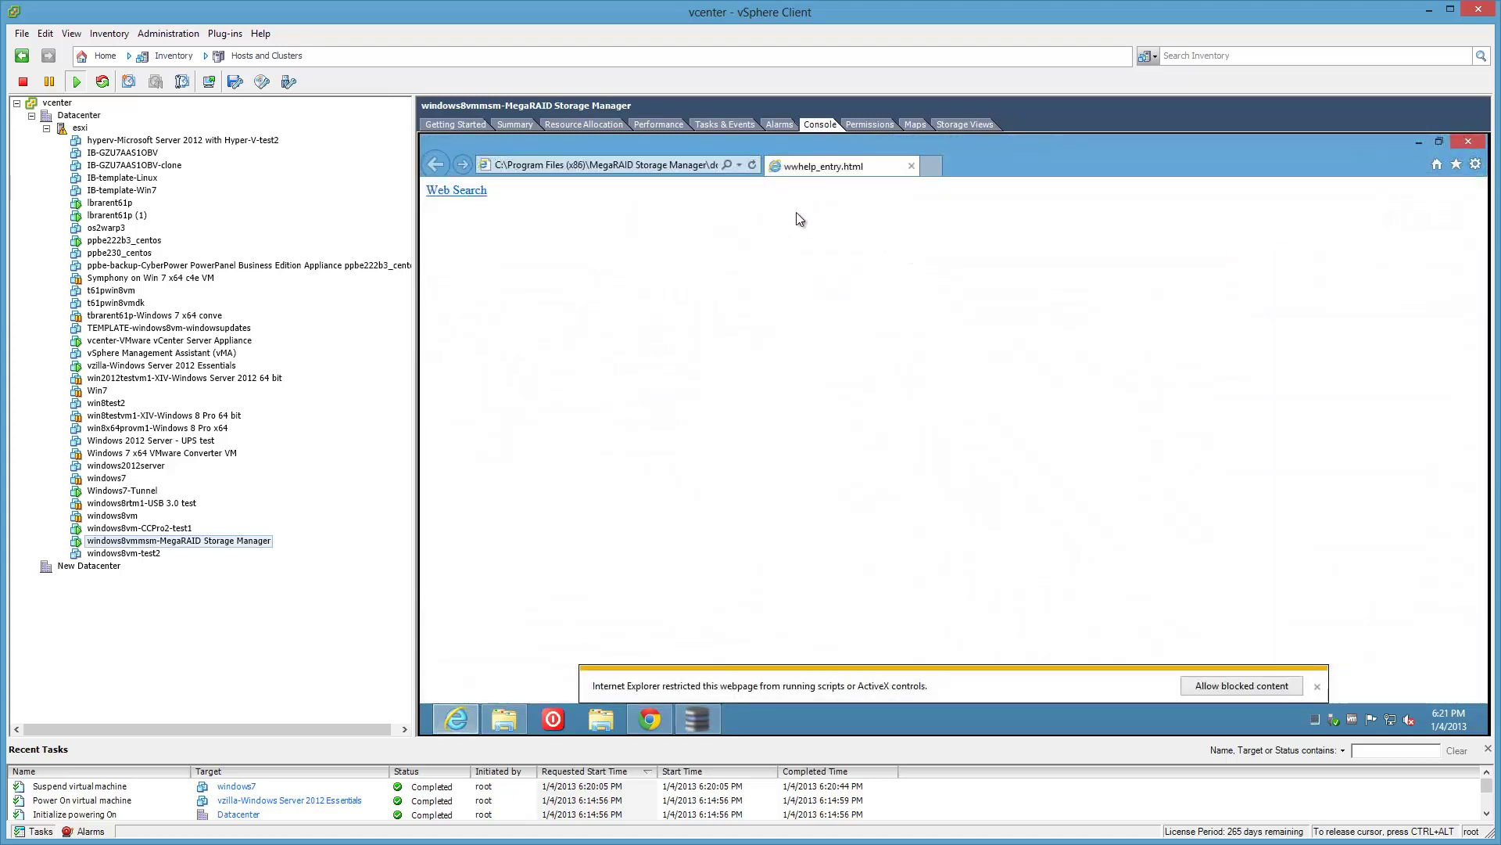
click(1249, 680)
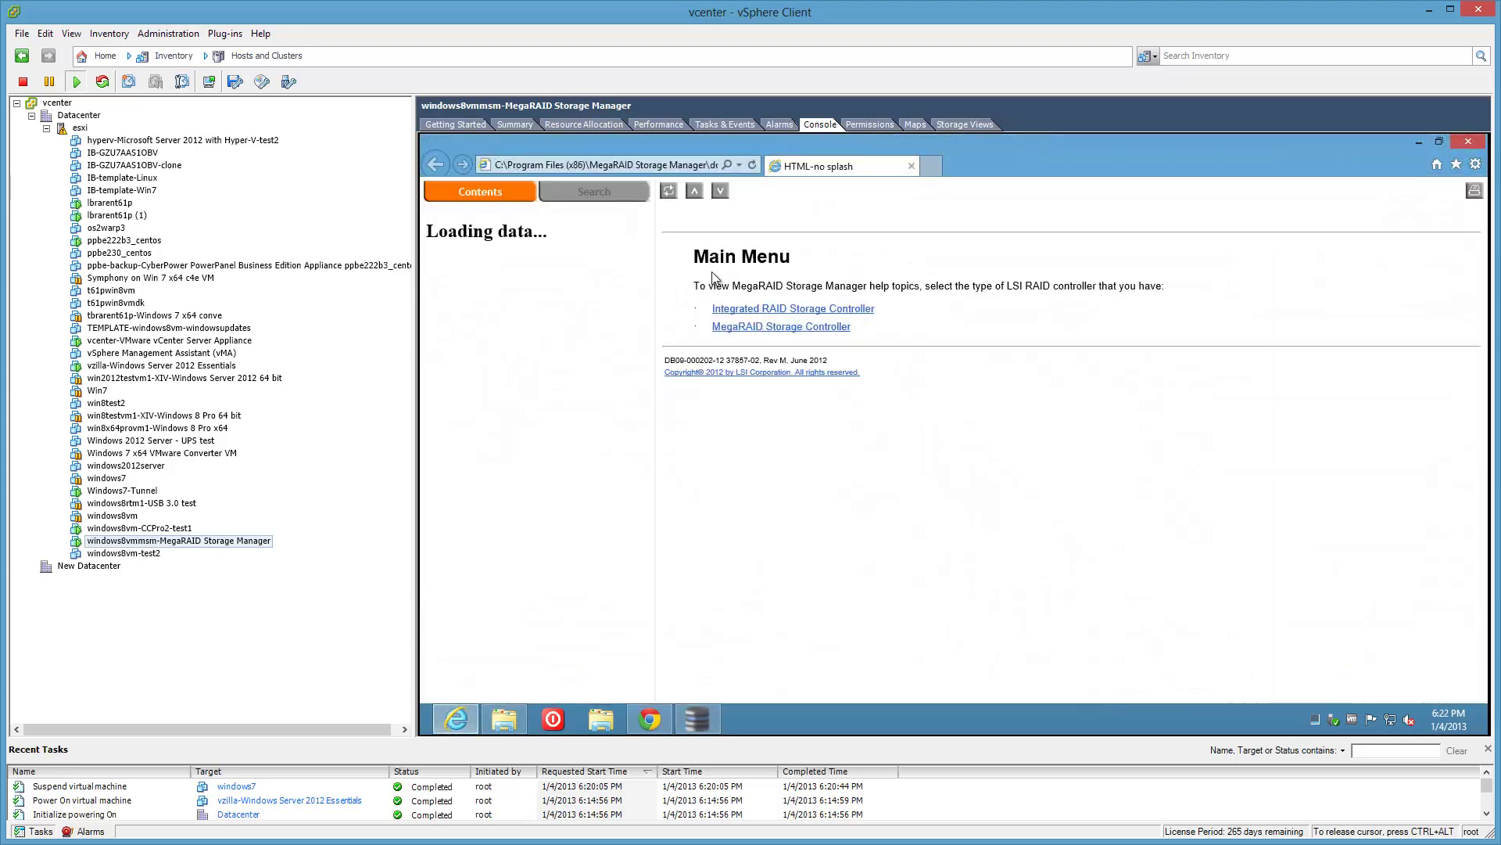
- Search the help for "cachecade" and open the topic Optimum Controller Settings for CacheCade - SSD Caching
click(607, 197)
click(491, 215)
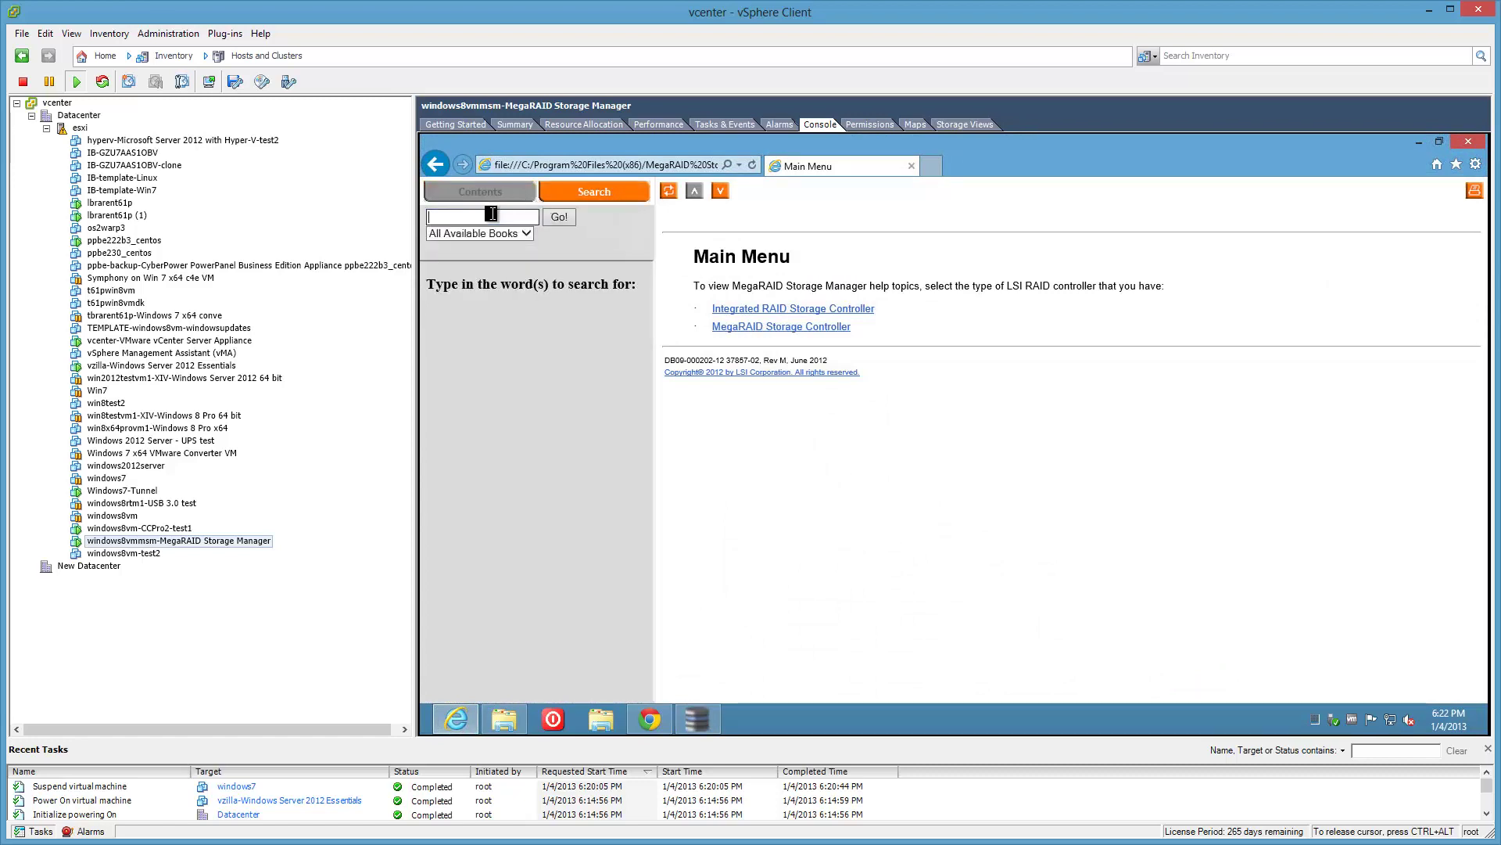
text(cac)
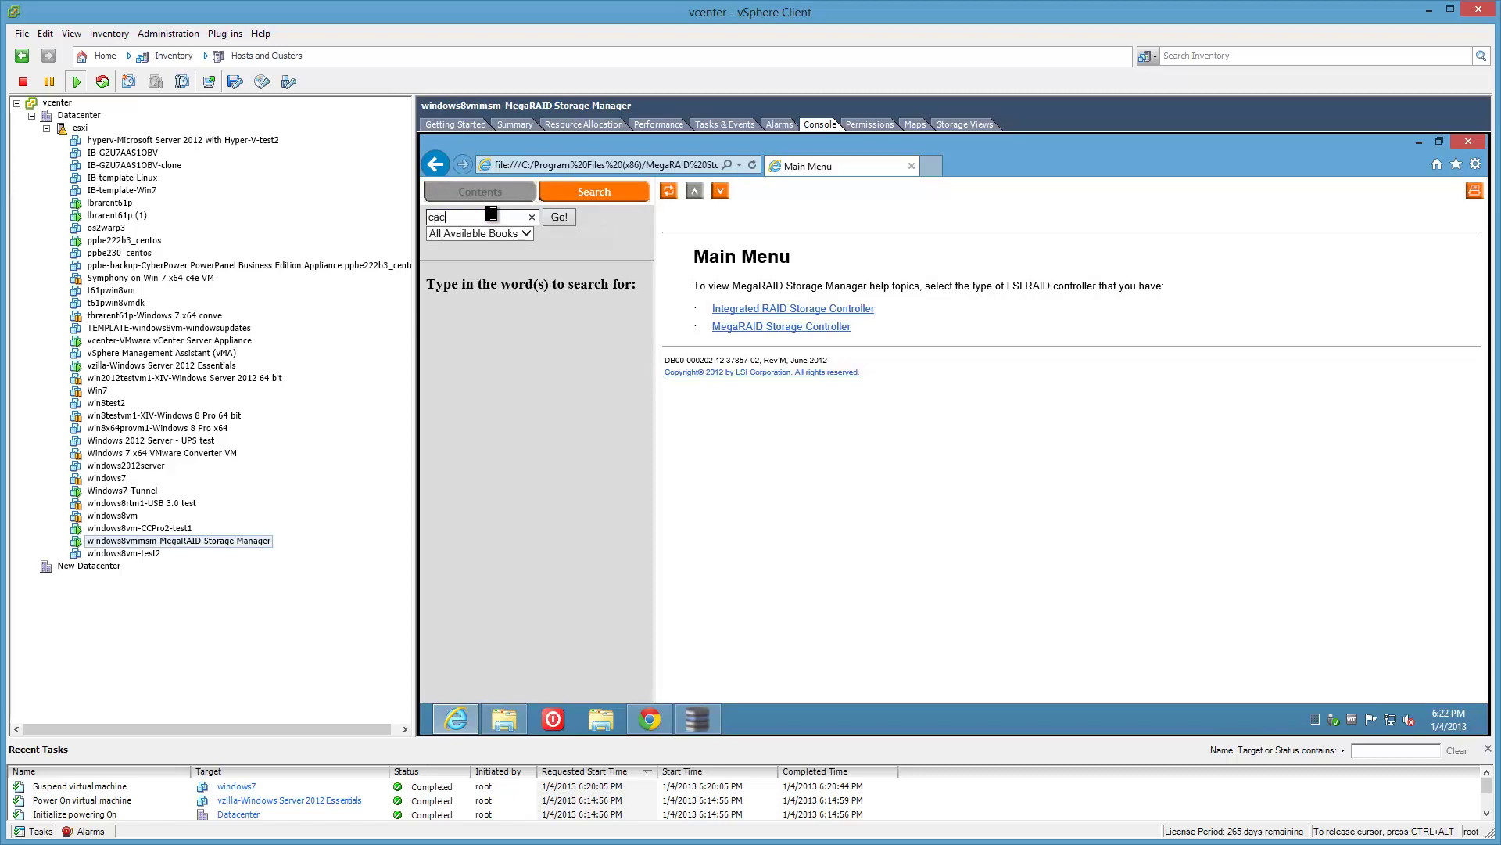
text(hecade)
key(Return)
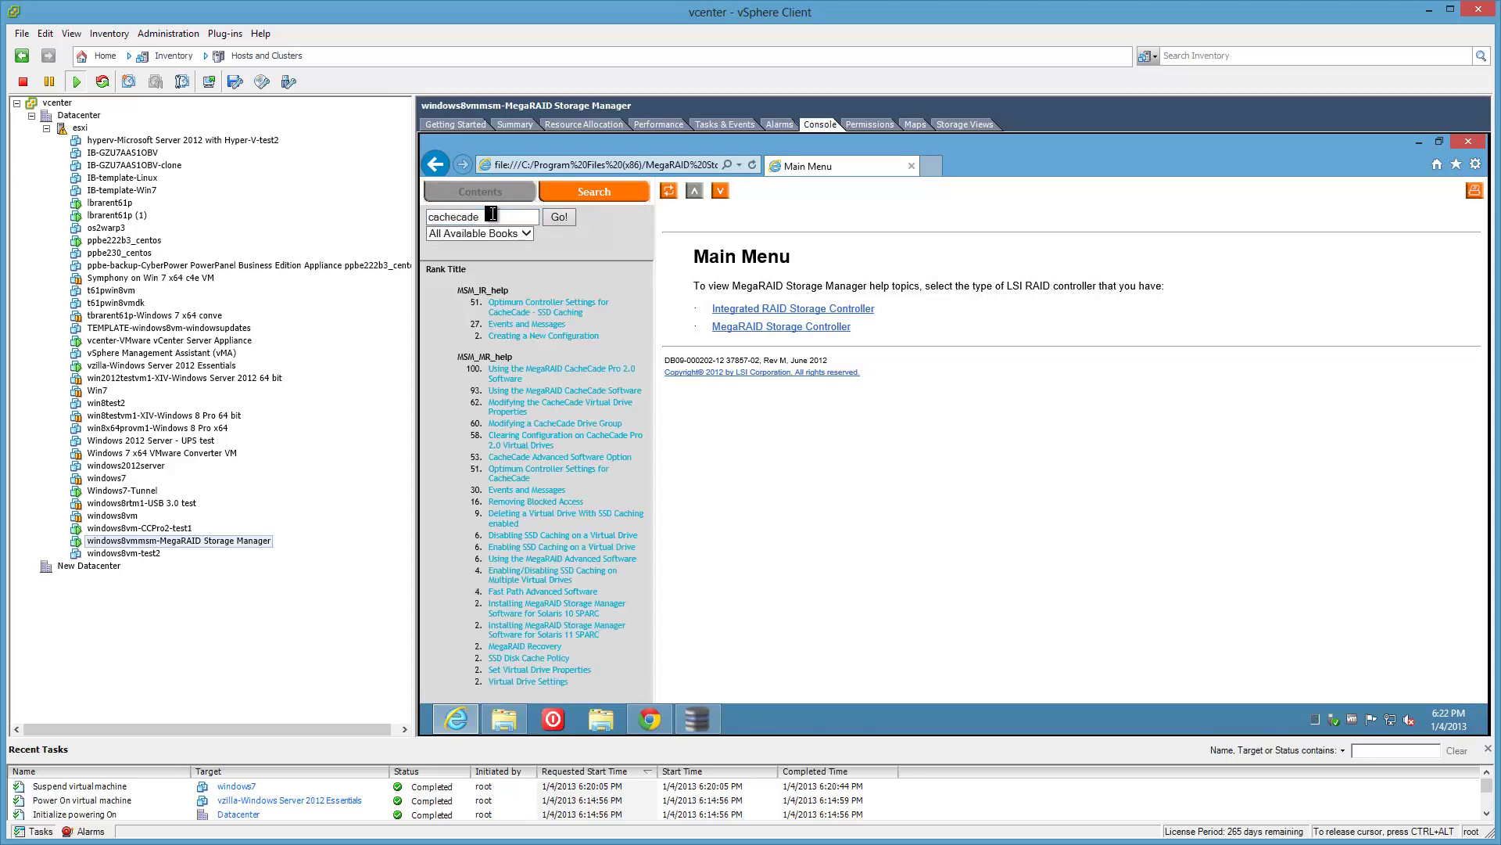
click(525, 306)
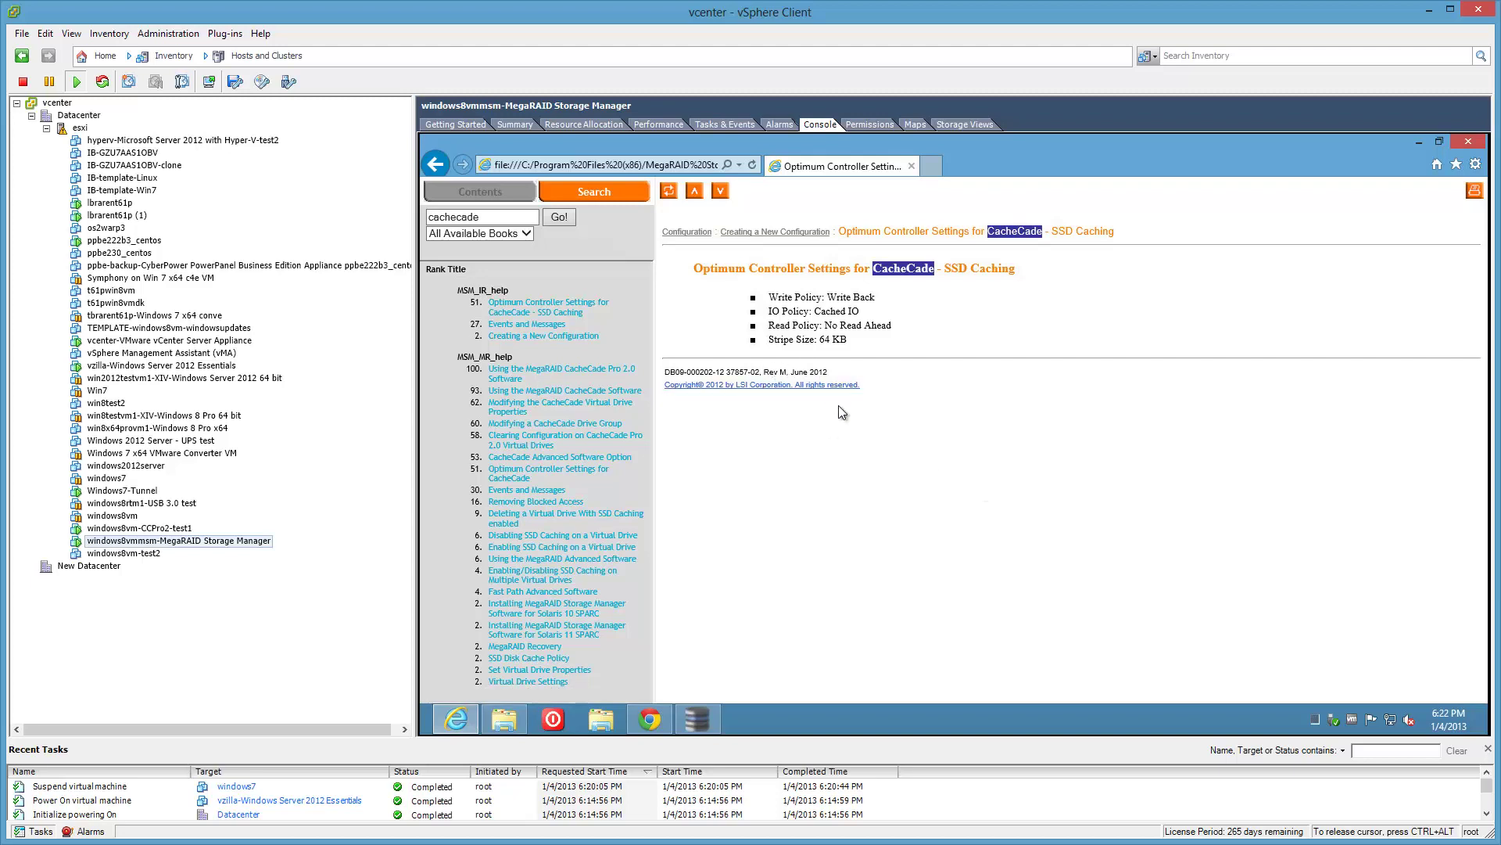
- Arrange the CacheCade help topic and MegaRAID Storage Manager side by side, with the help in the right half
key(super+Right)
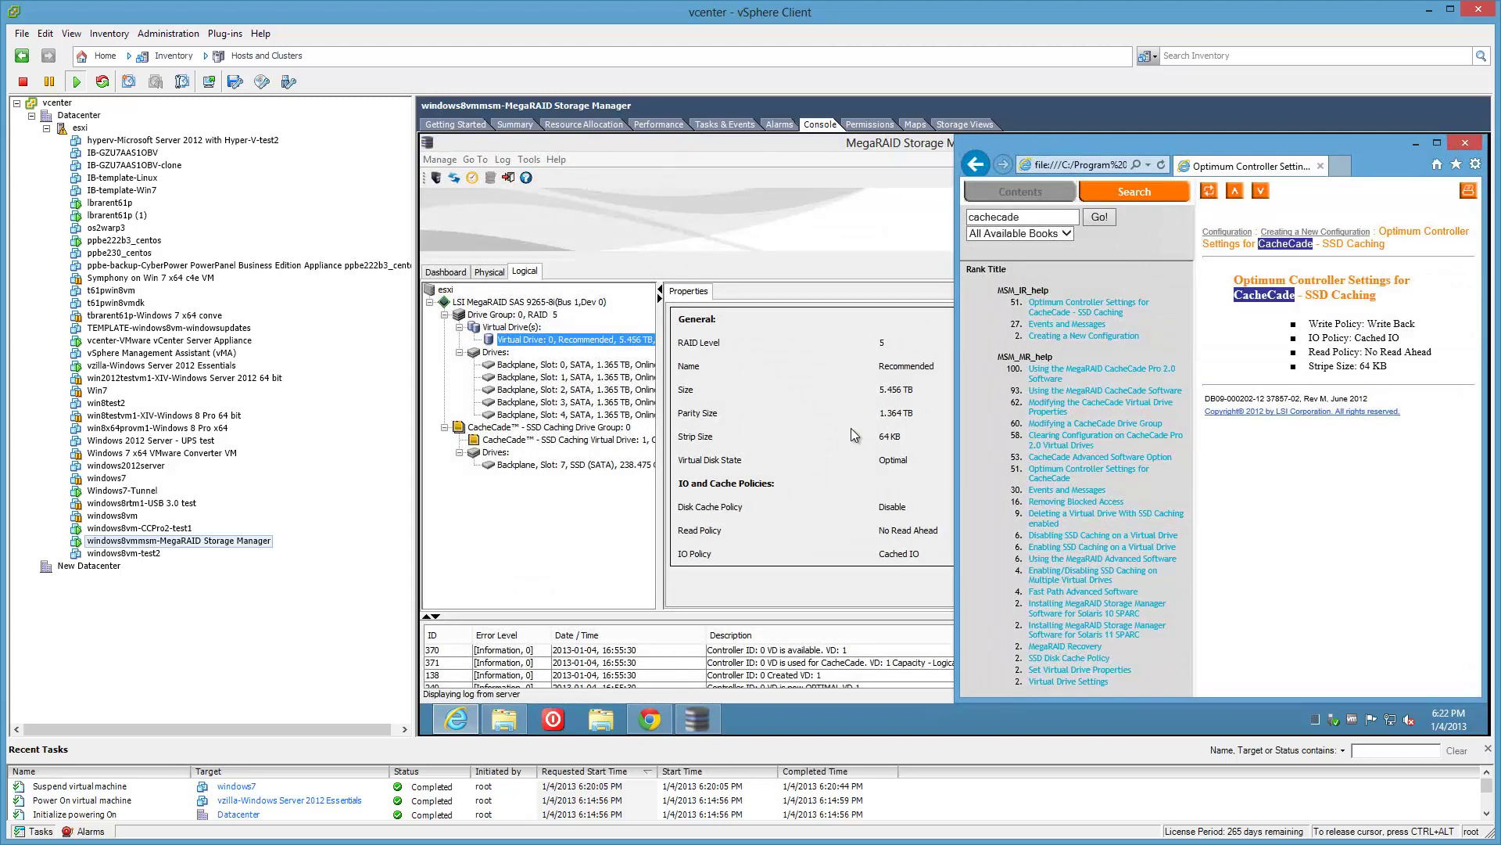
click(613, 342)
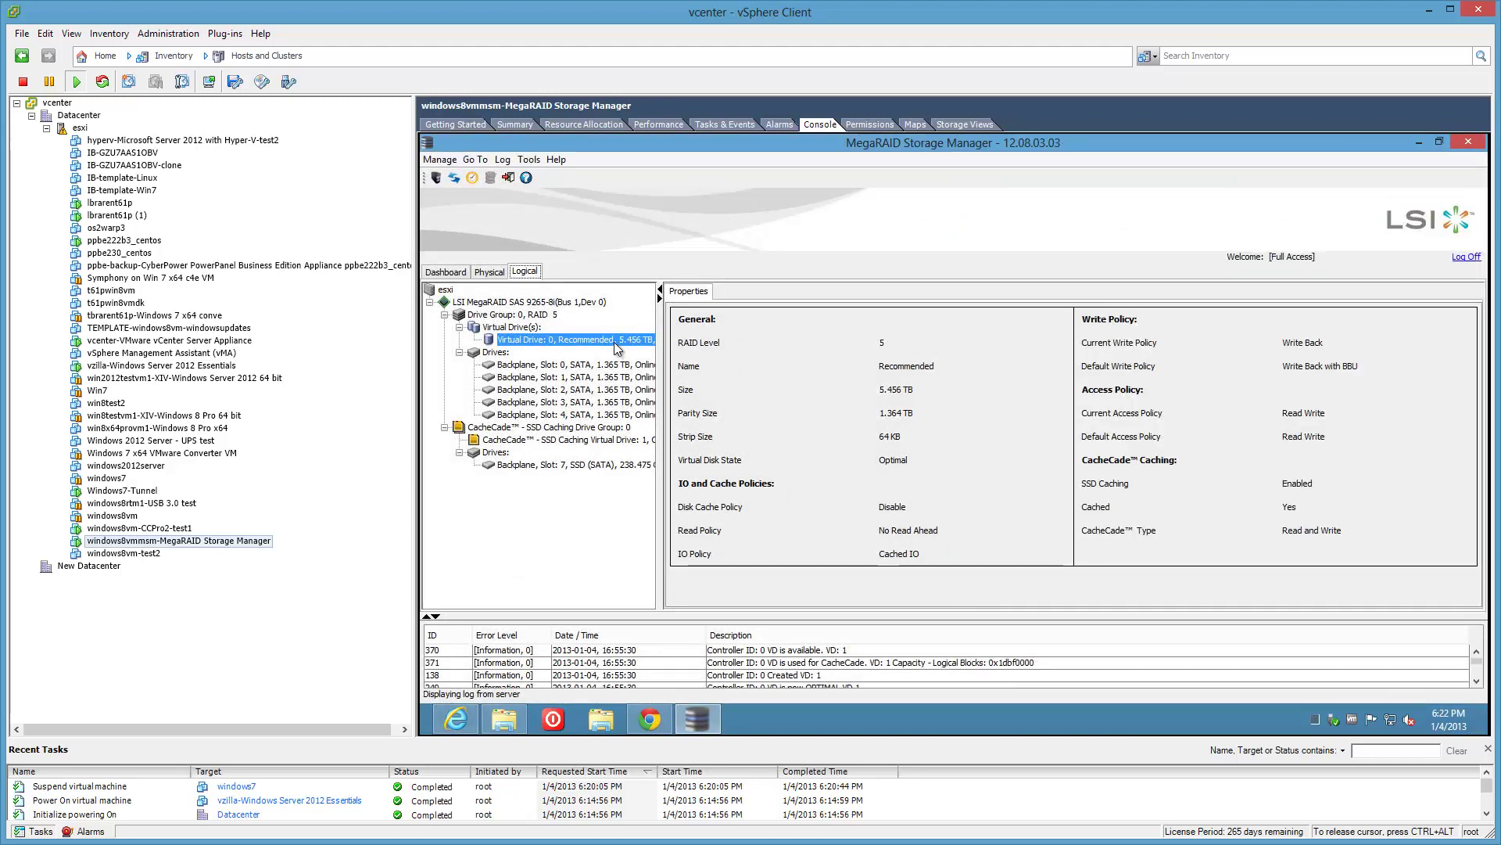
right_click(613, 341)
click(1316, 144)
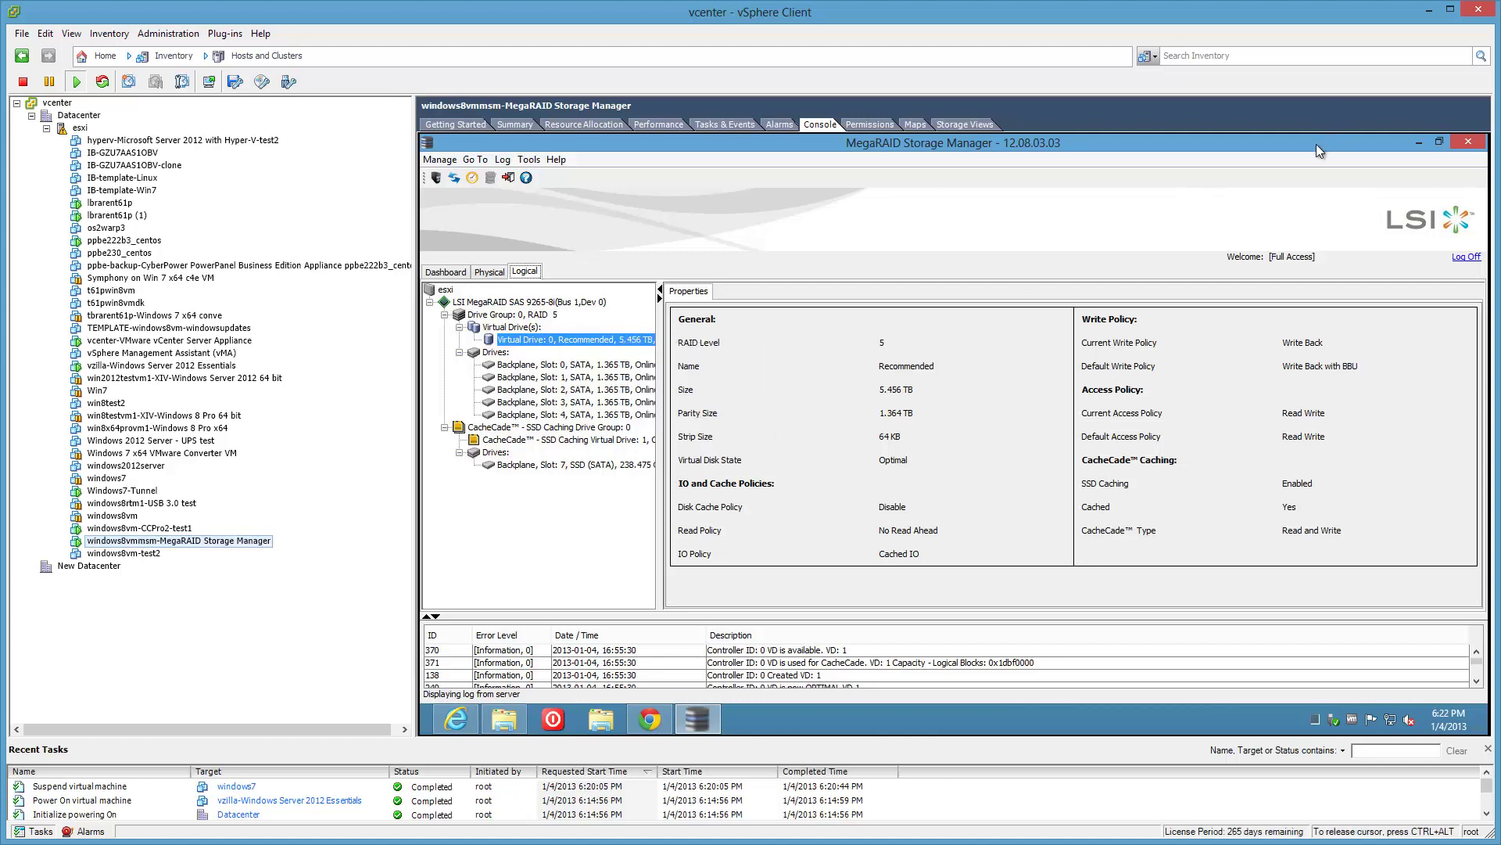
key(super+Left)
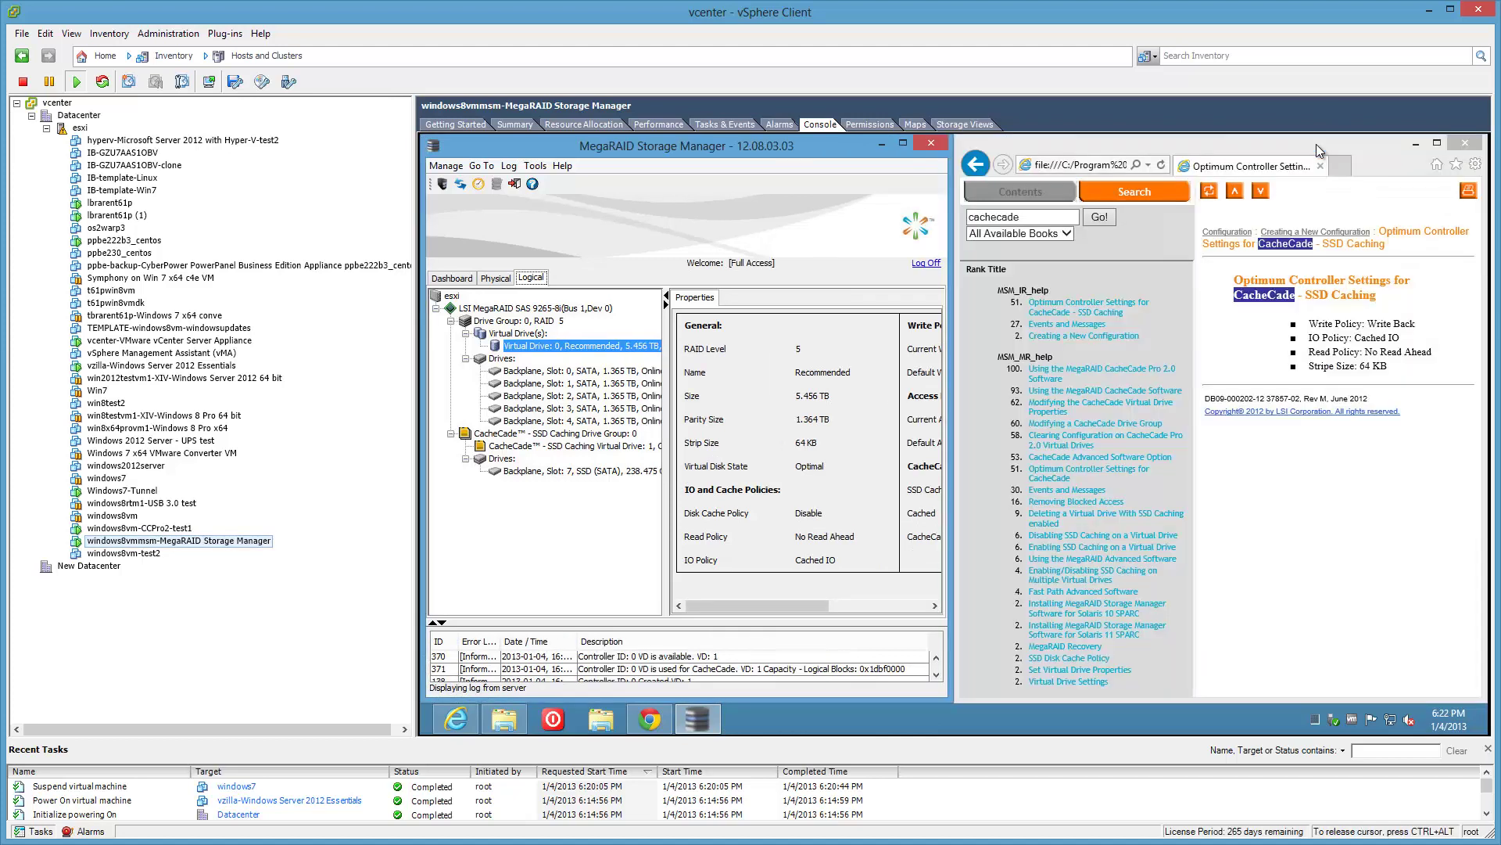
- Compare Virtual Drive 0's property settings and write policy options with the recommended CacheCade settings, and cancel without changes
right_click(584, 344)
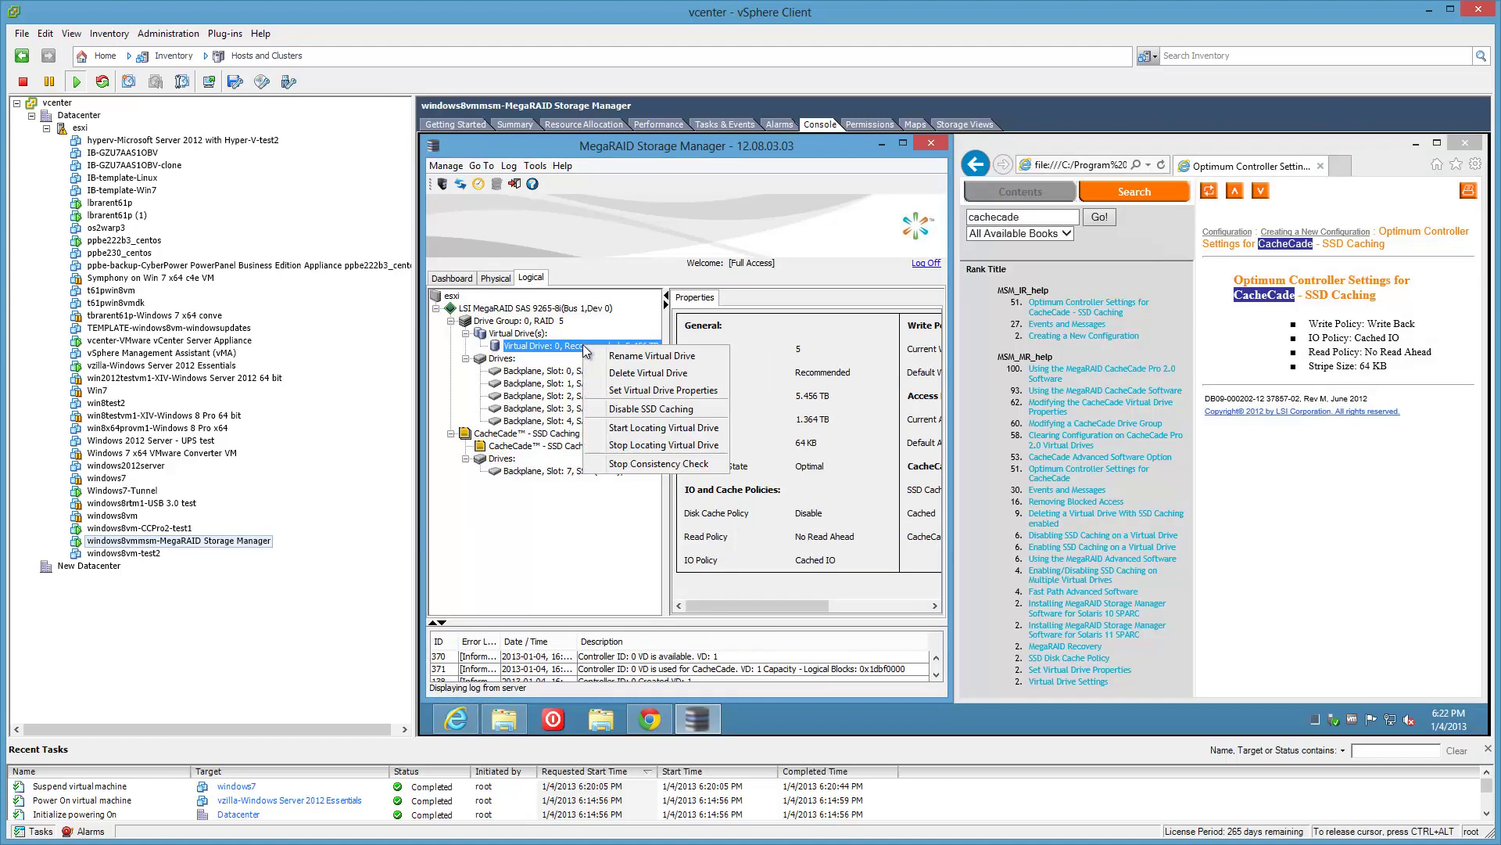
click(706, 396)
drag(1021, 246, 760, 202)
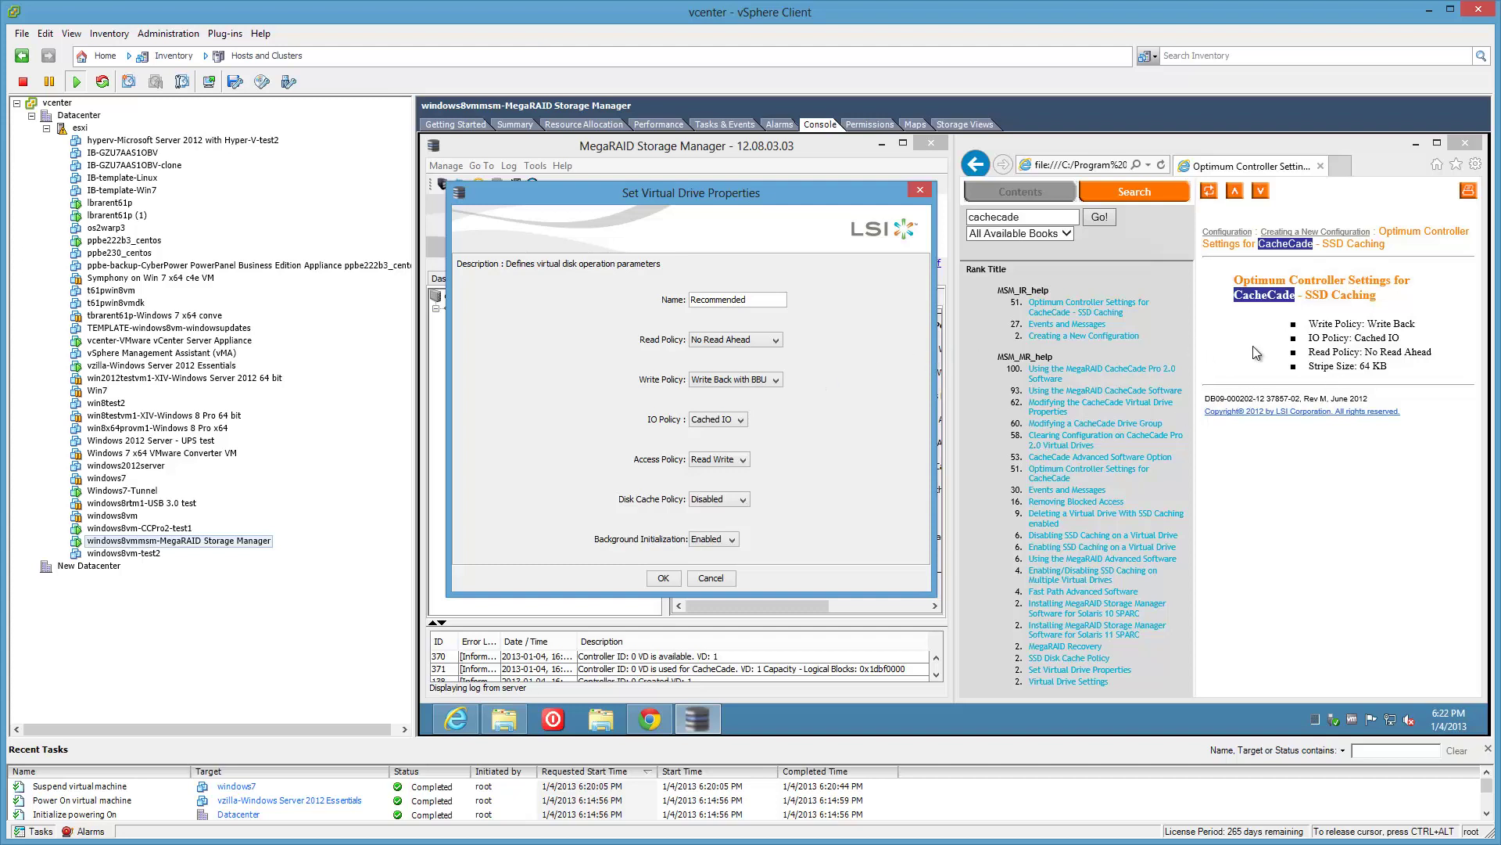
click(777, 380)
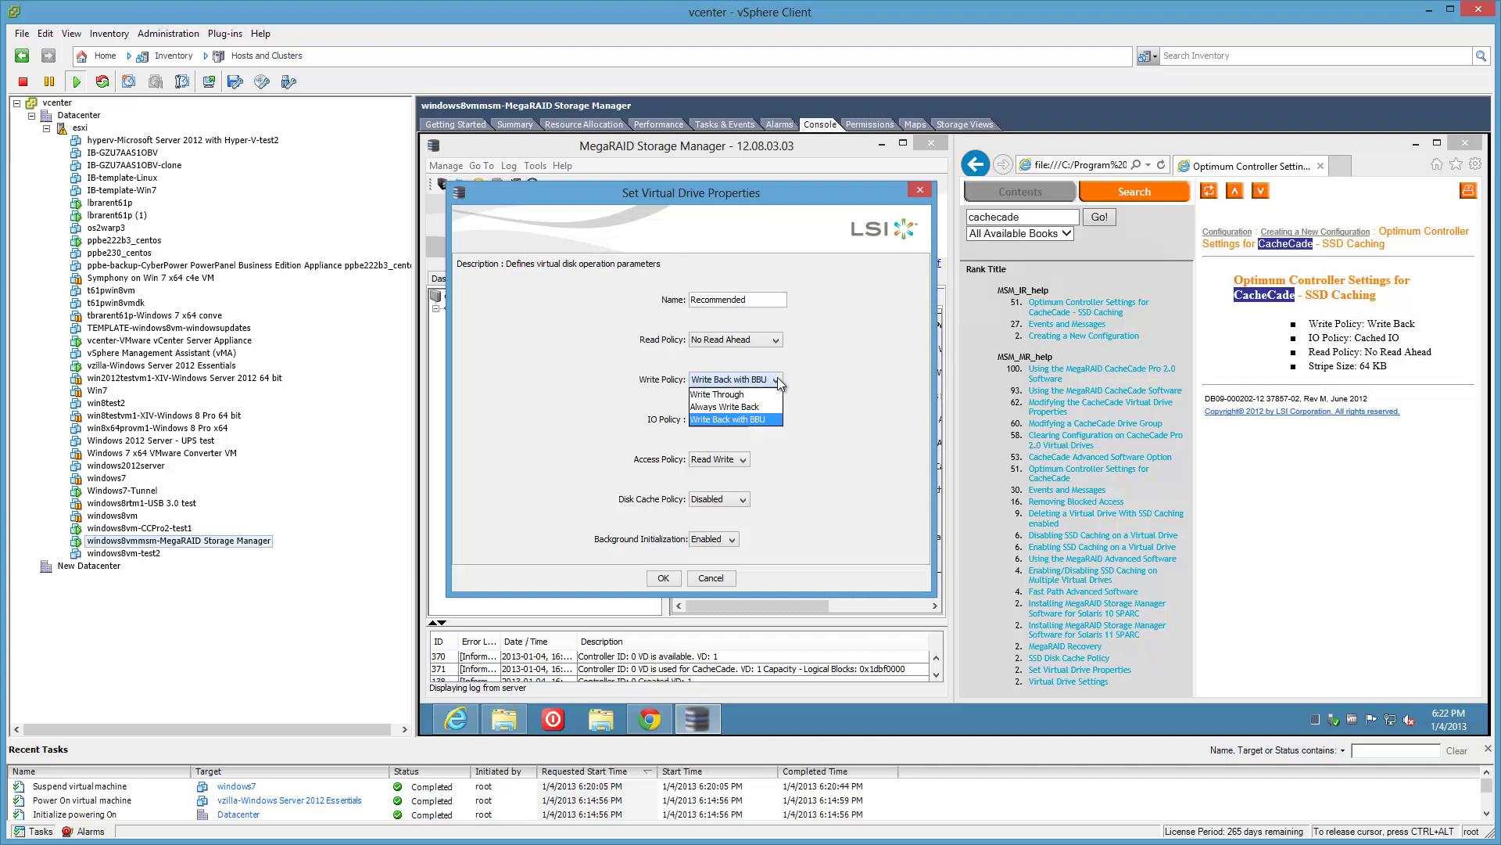
click(843, 382)
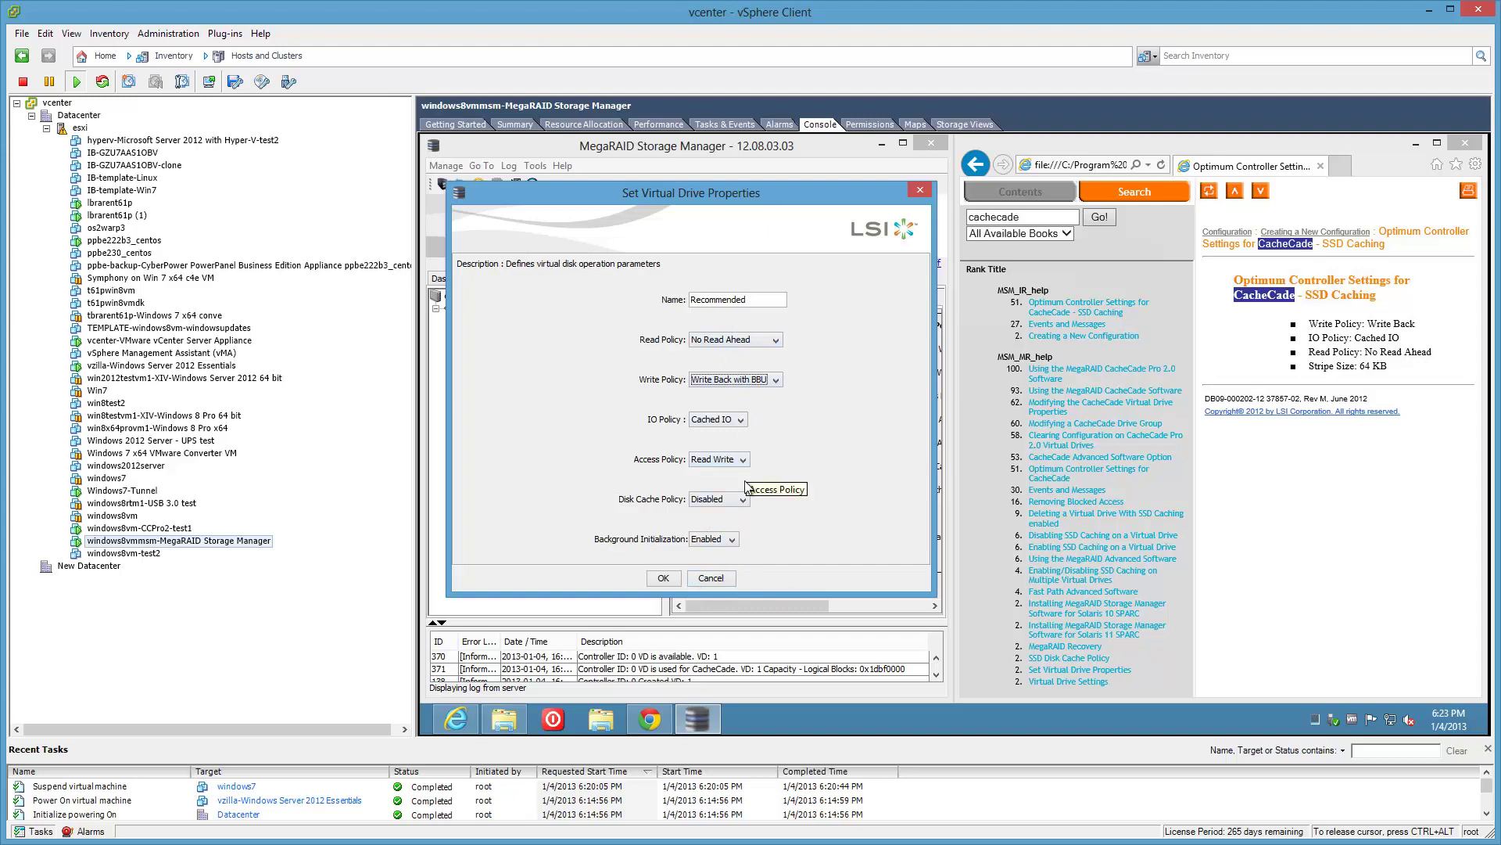
click(711, 578)
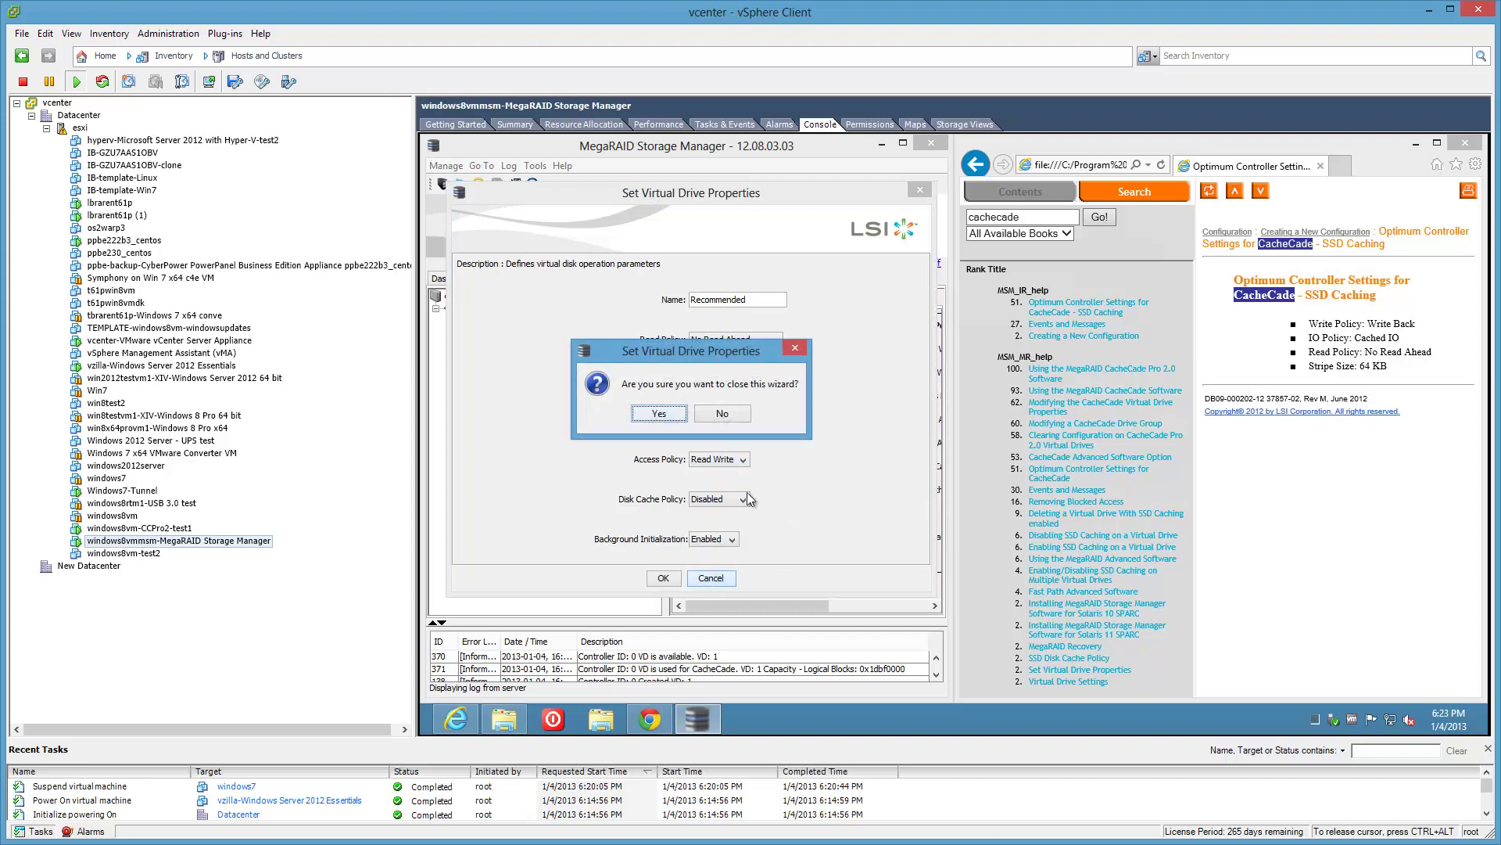
click(663, 413)
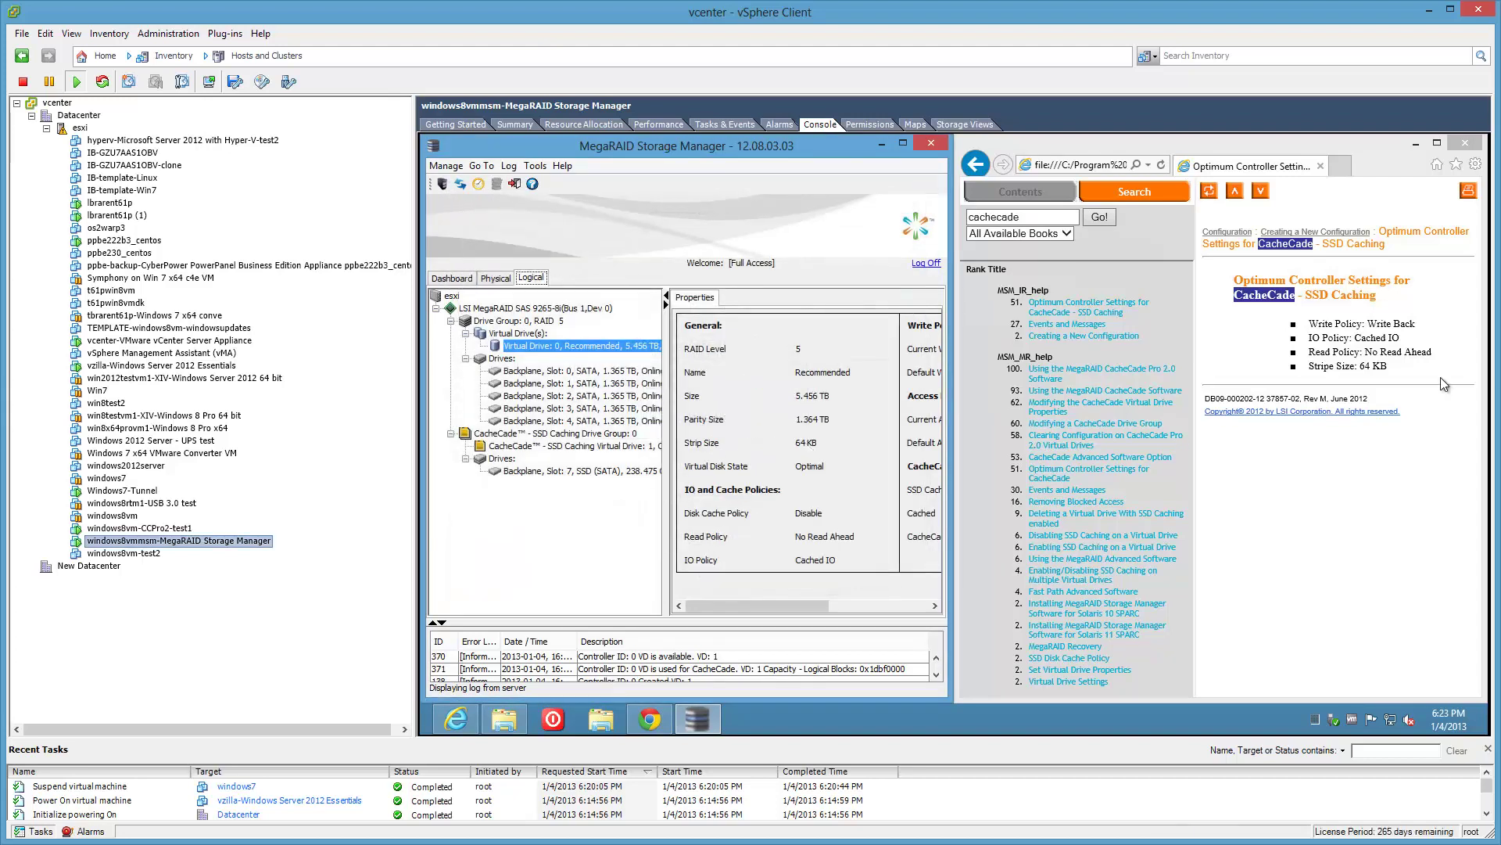
- Switch to the windows8vm-CCPro2-test1 virtual machine's console, launch ATTO Disk Benchmark there, and allow it to make changes
click(1373, 375)
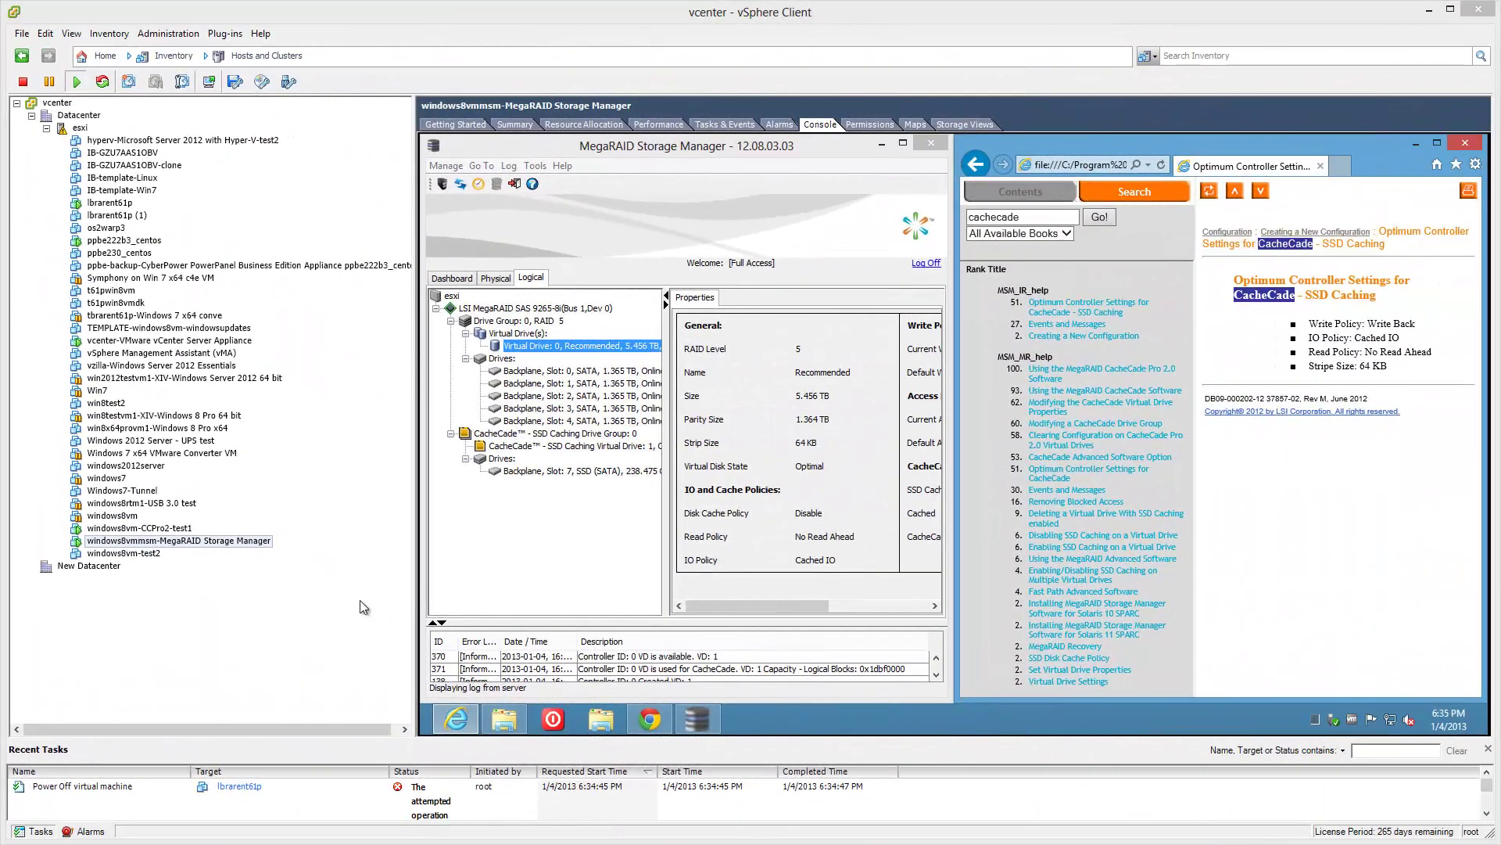
click(164, 529)
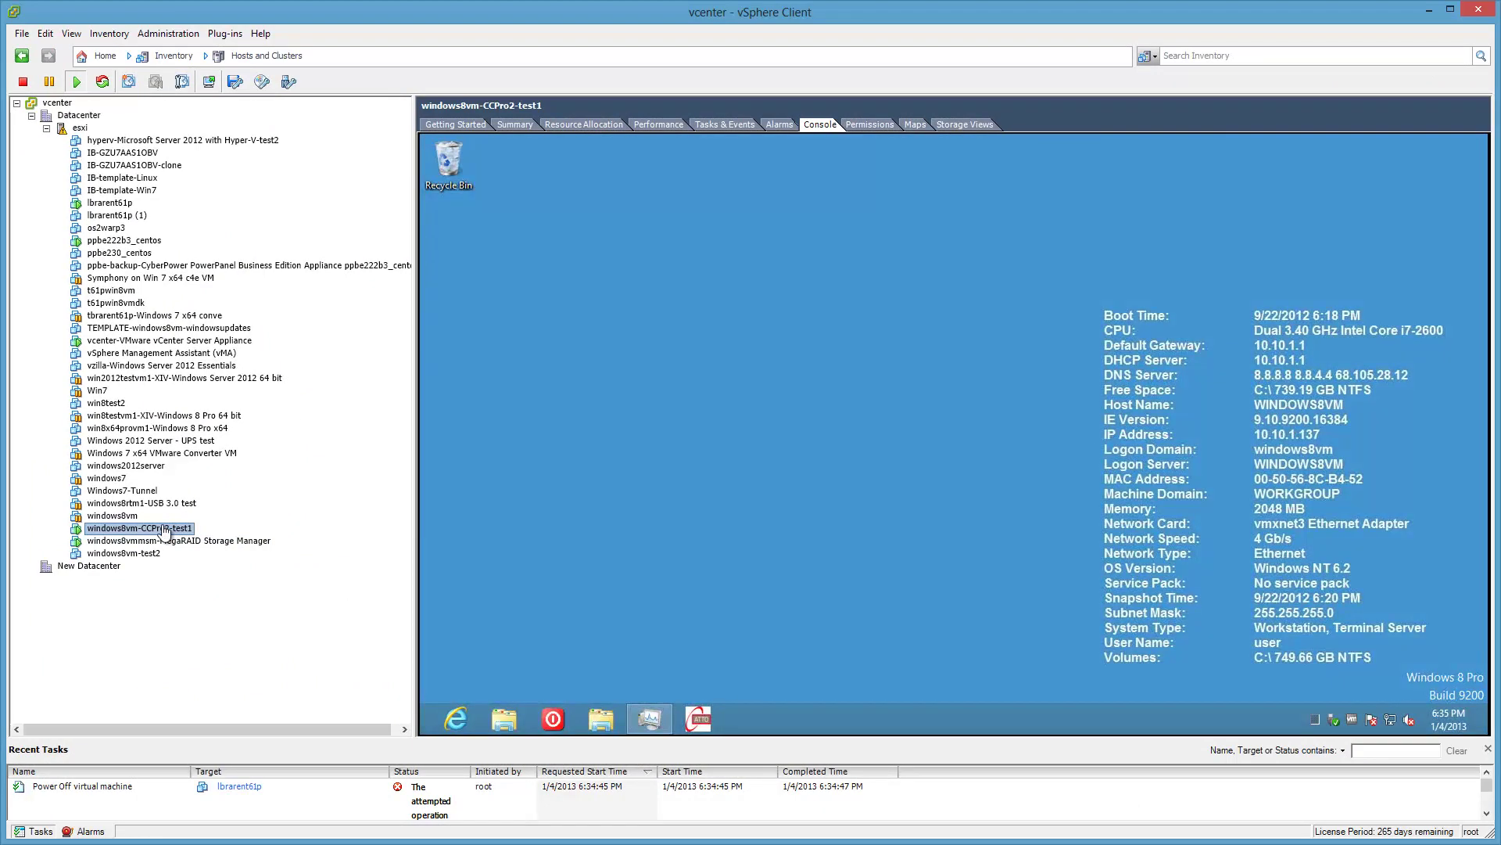
click(767, 602)
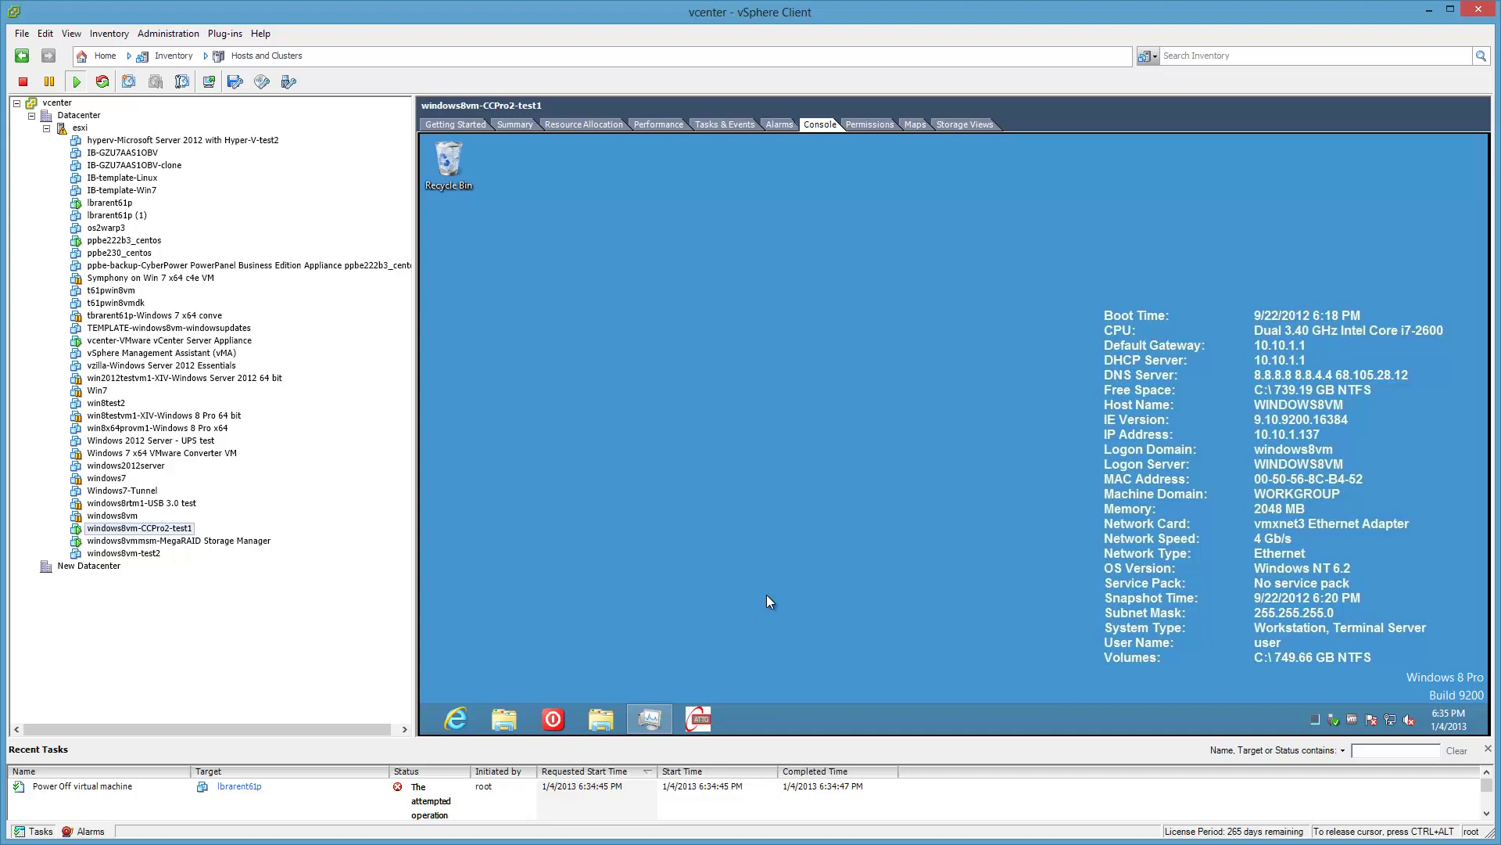
click(700, 719)
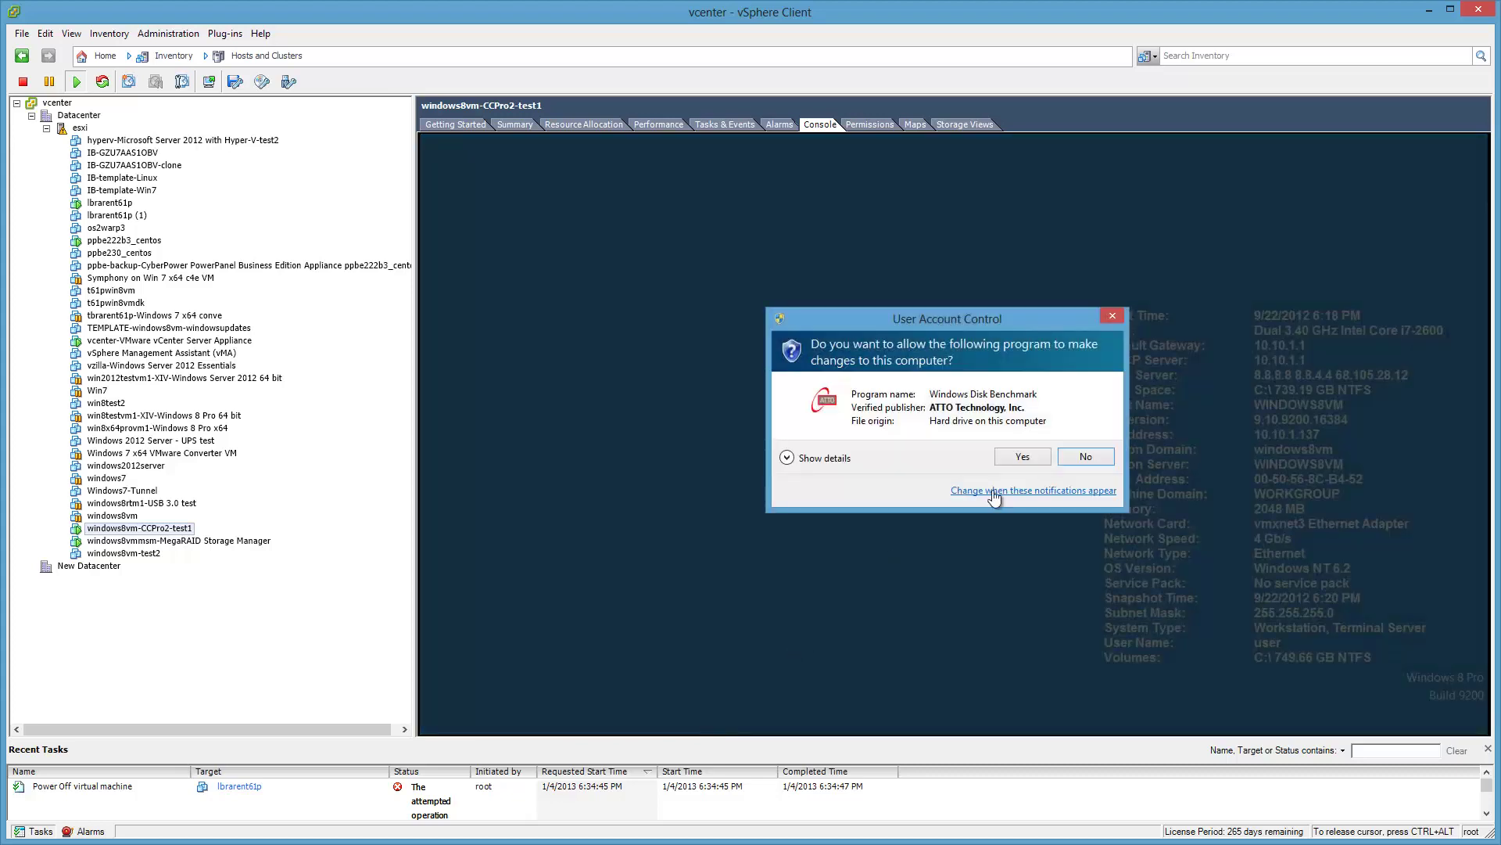
click(1035, 460)
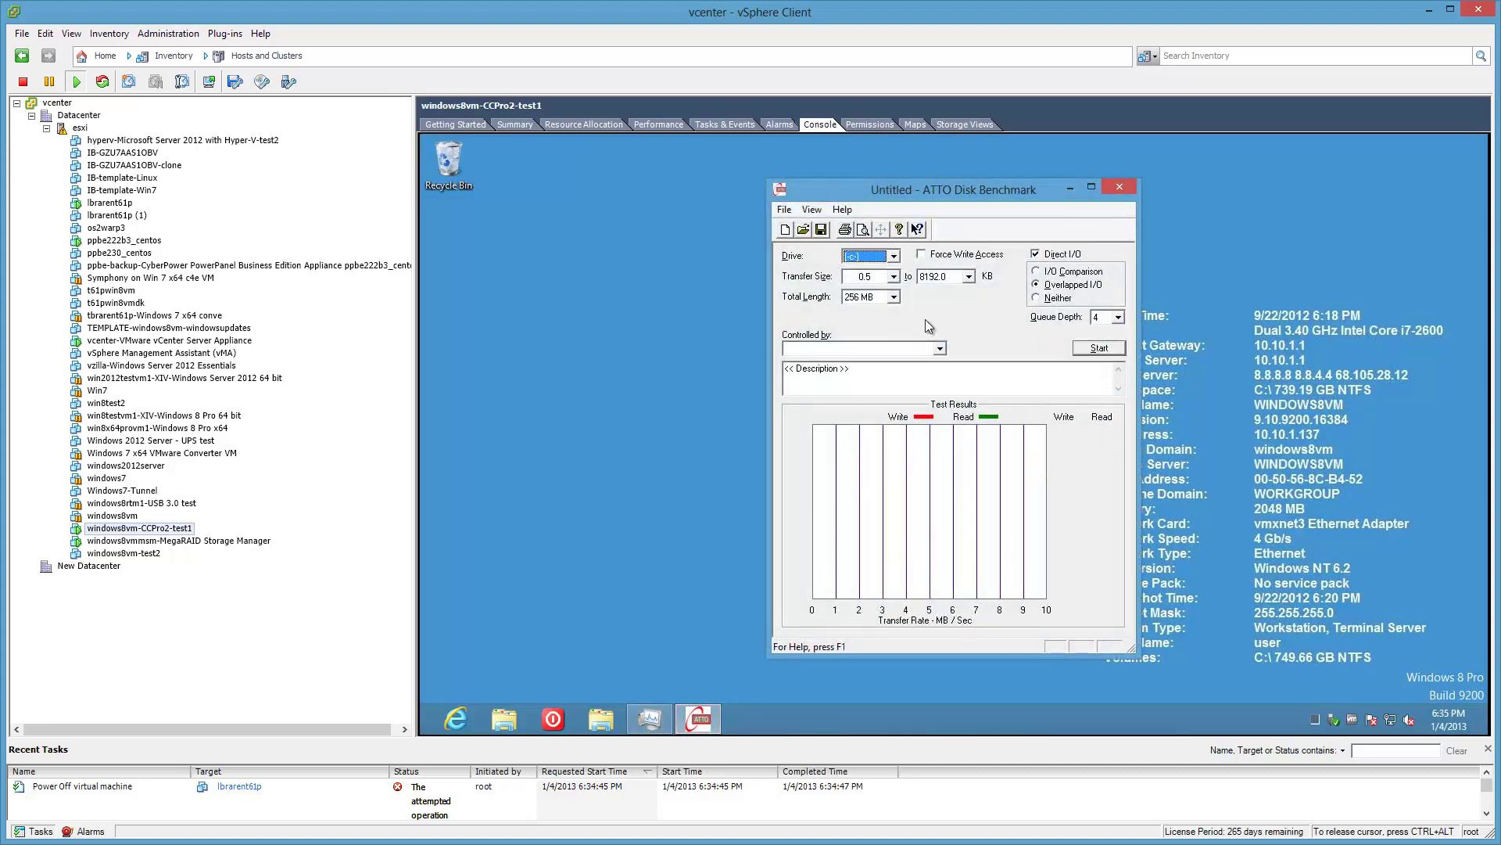
- Release the console cursor and check which datastore windows8vm-CCPro2-test1 uses in the virtual machine's summary
key(ctrl+alt)
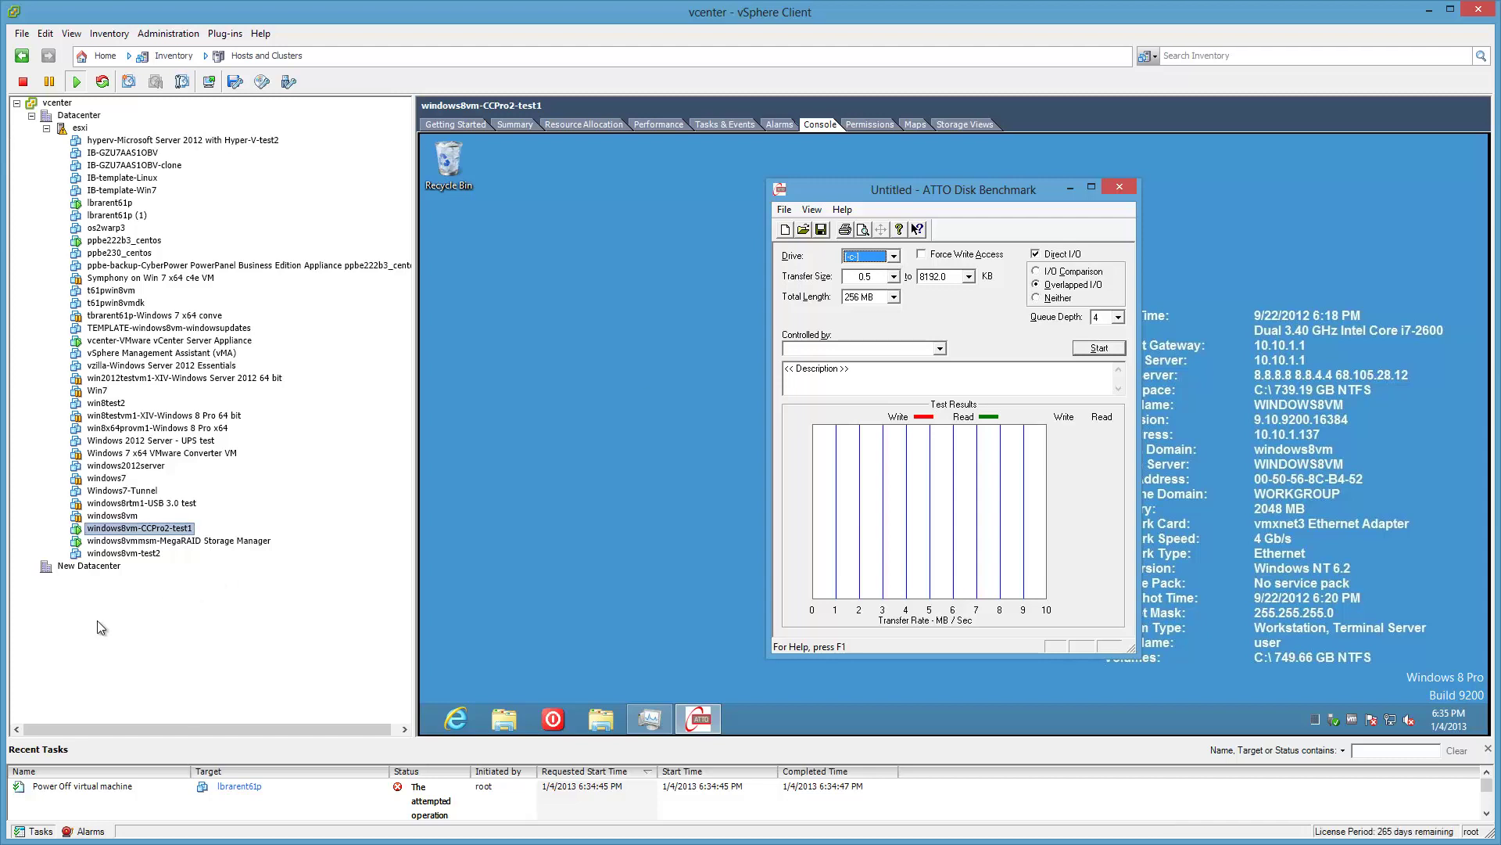
click(514, 124)
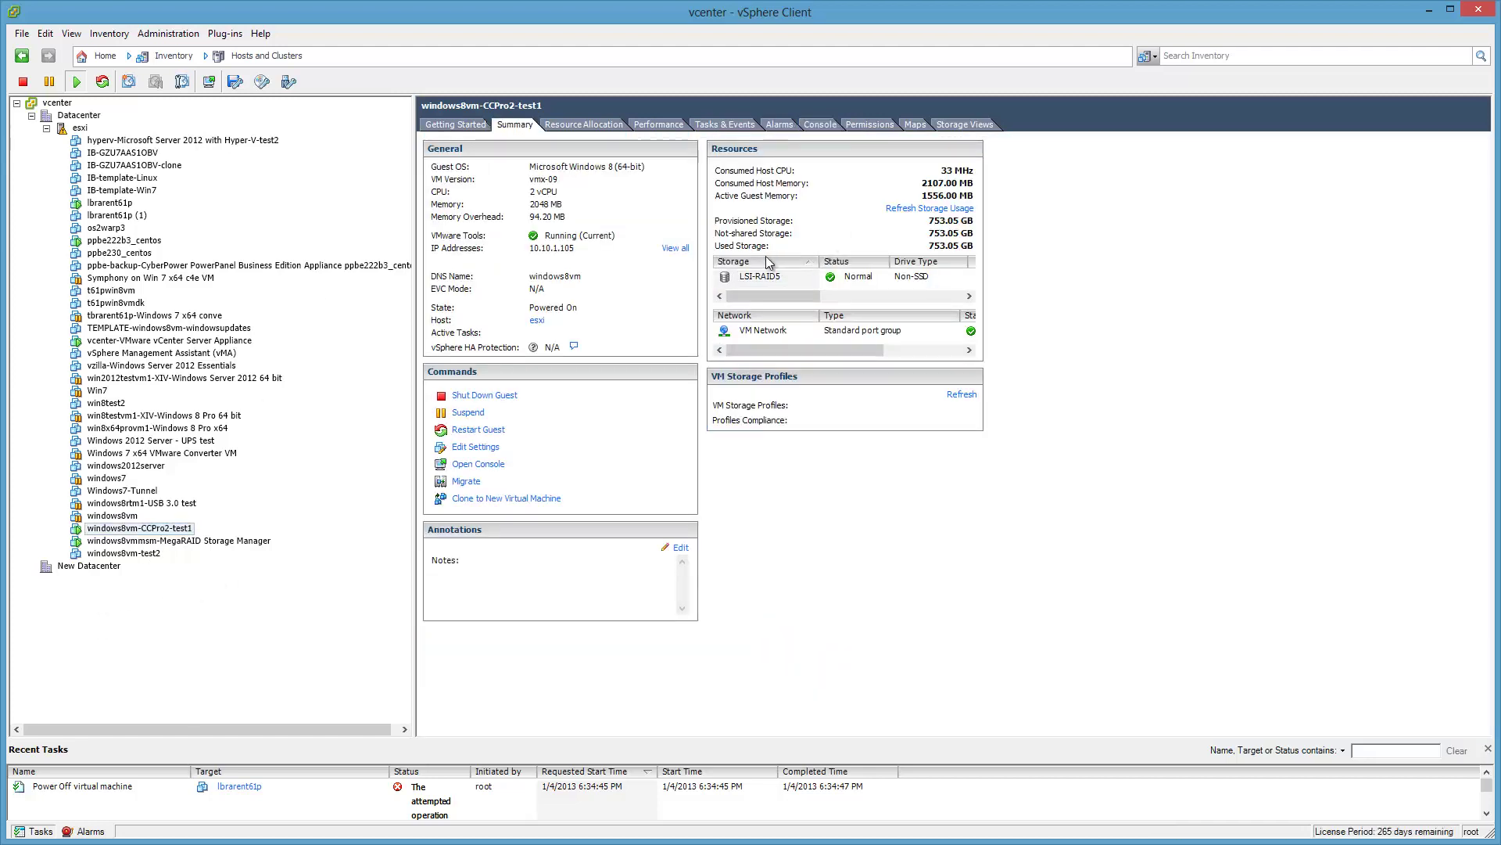
click(765, 280)
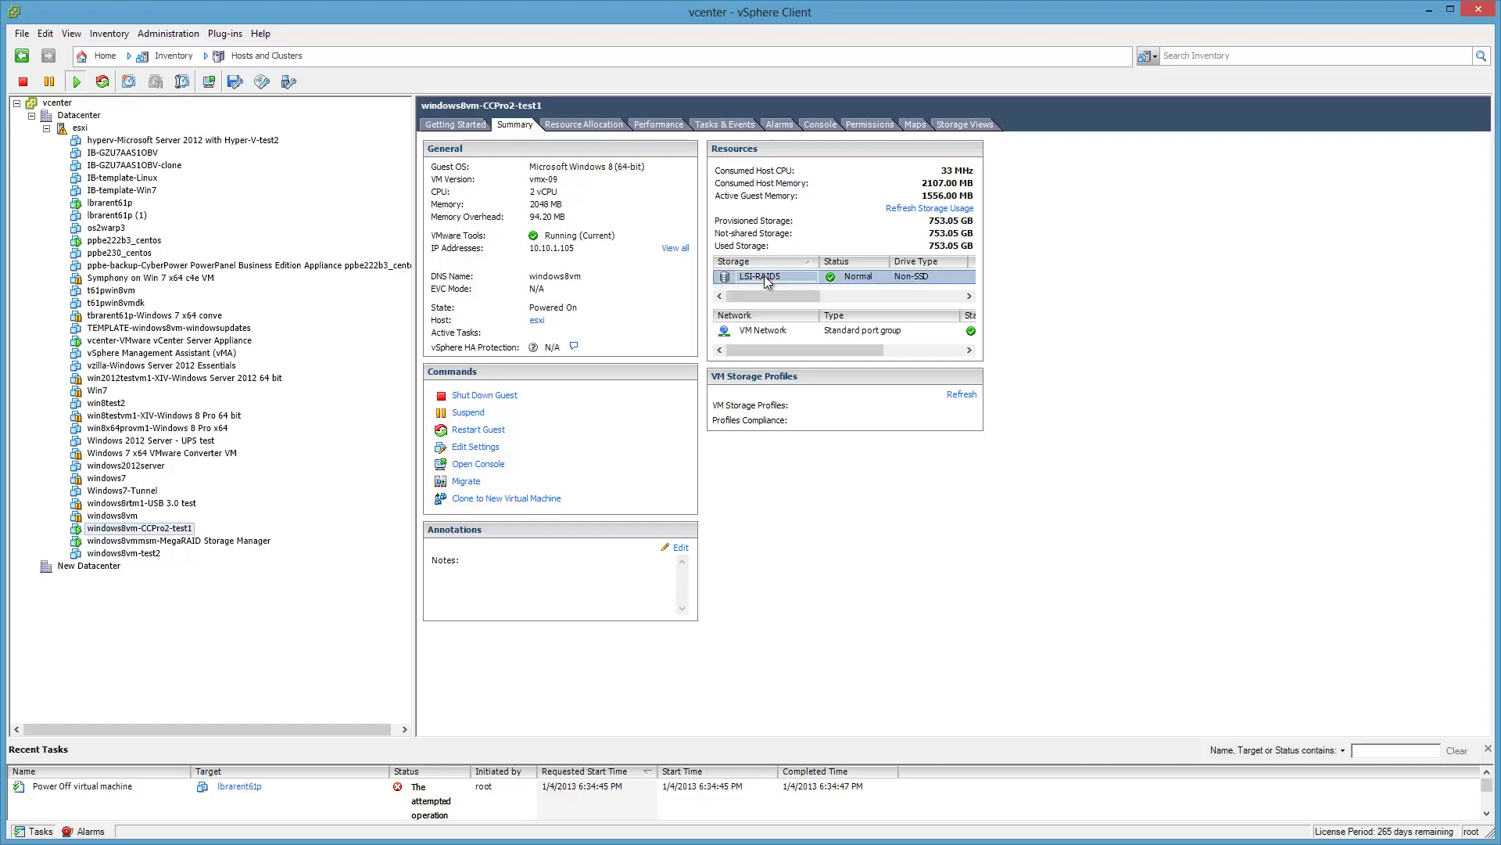
- Browse the LSI-RAID5 datastore, inspect the files in the windows8vm-CCPro2-test1 folder, and close the browser
right_click(767, 282)
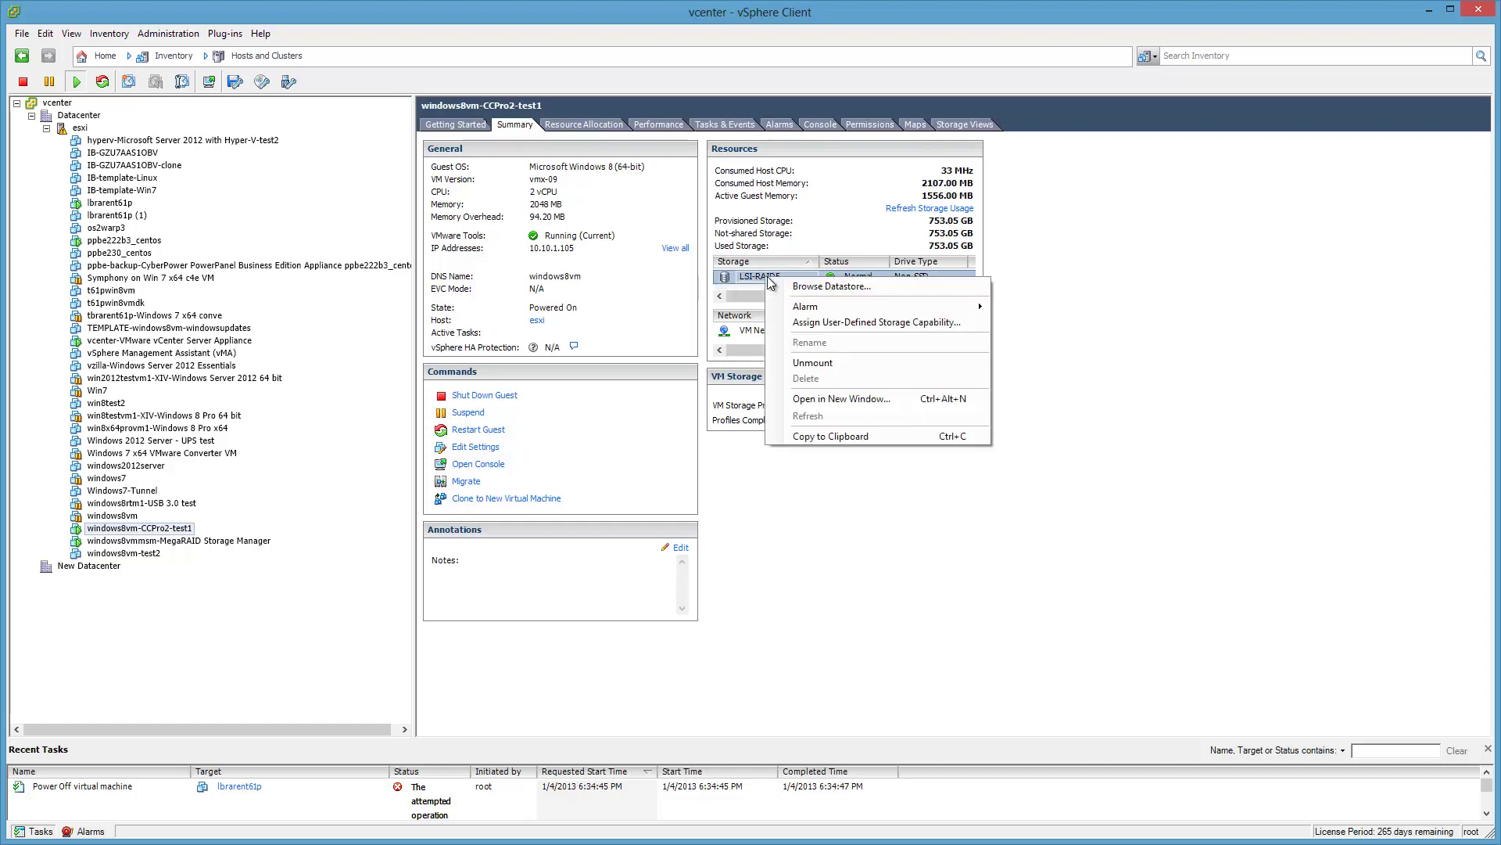
click(787, 287)
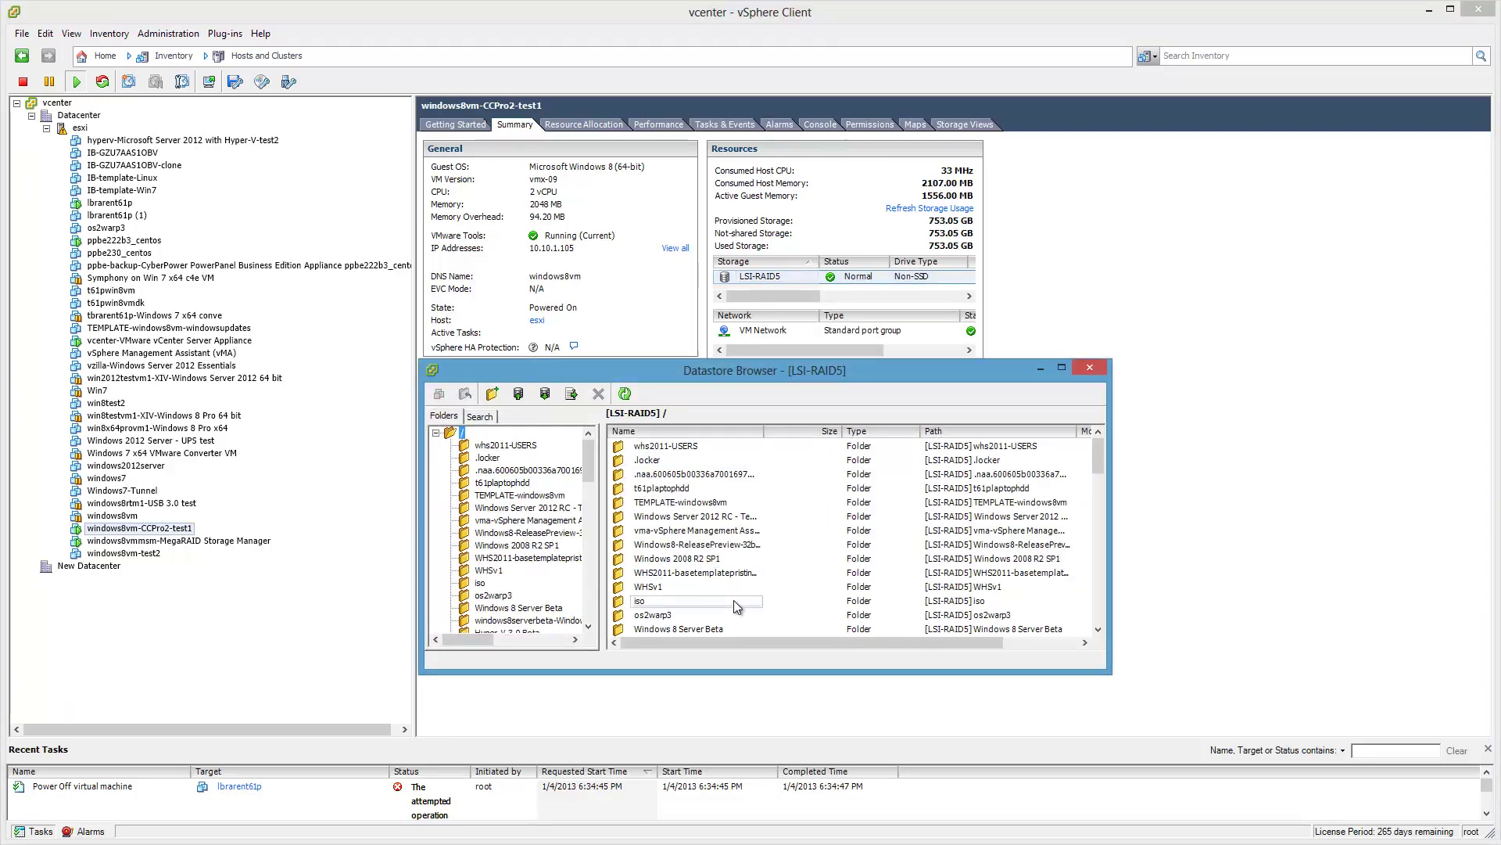
drag(1100, 452, 1093, 638)
double_click(688, 602)
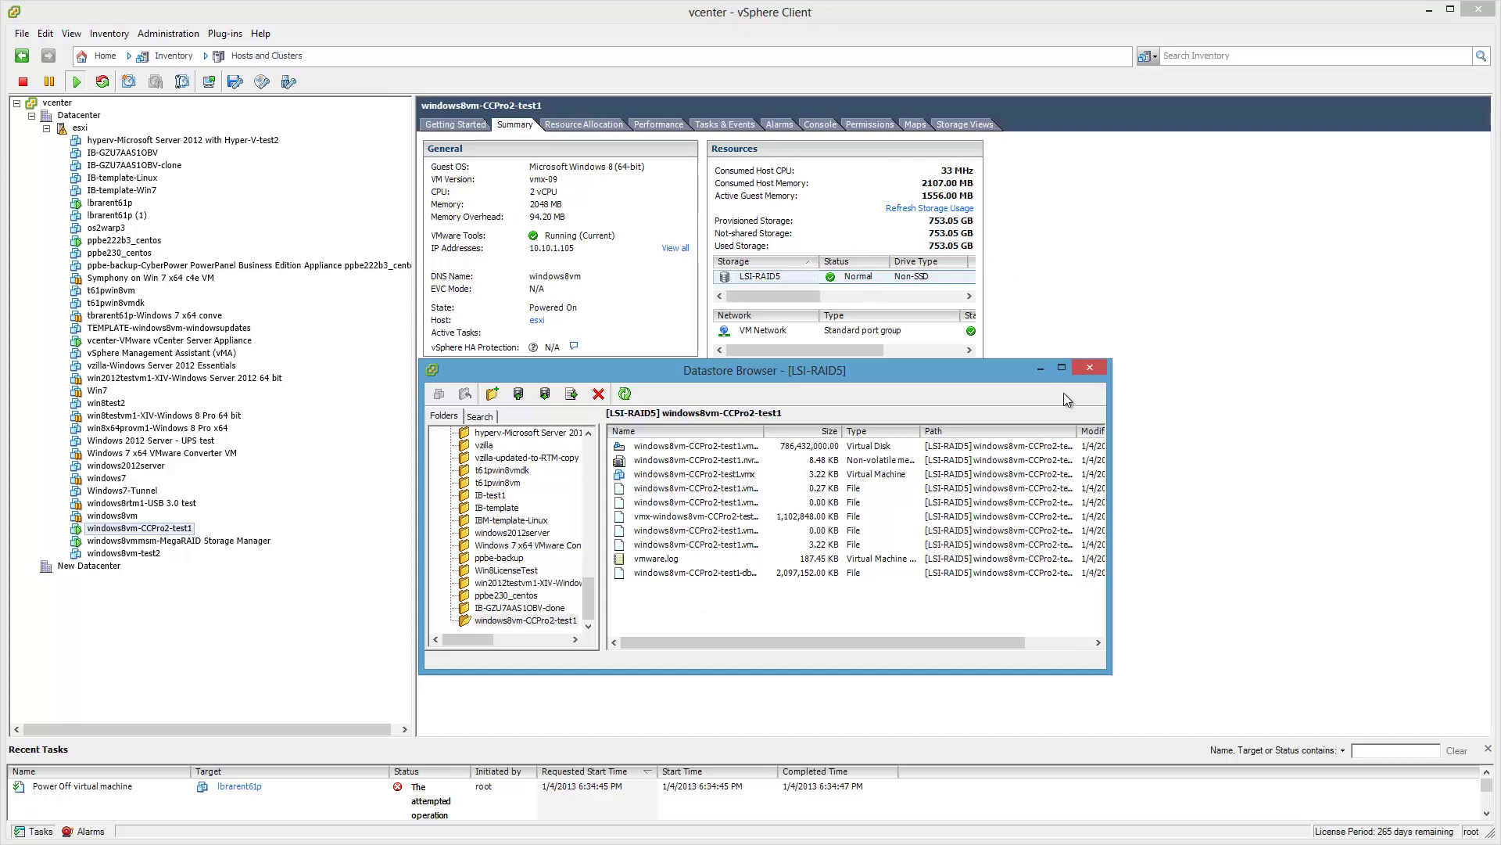
click(1088, 368)
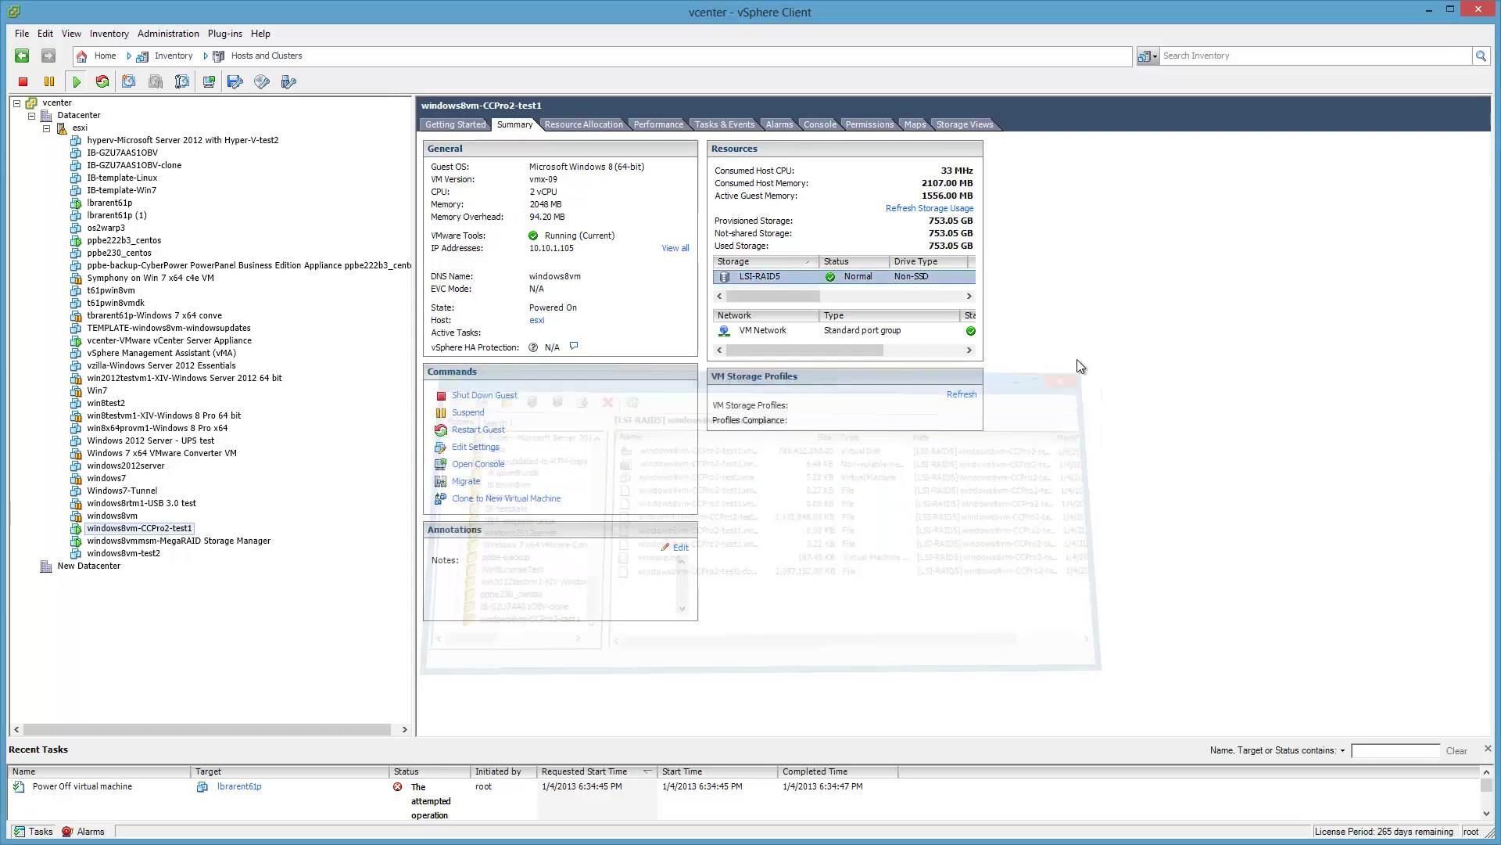
- Return to the virtual machine's console, check its drives under Computer in File Explorer, and close the window
click(832, 124)
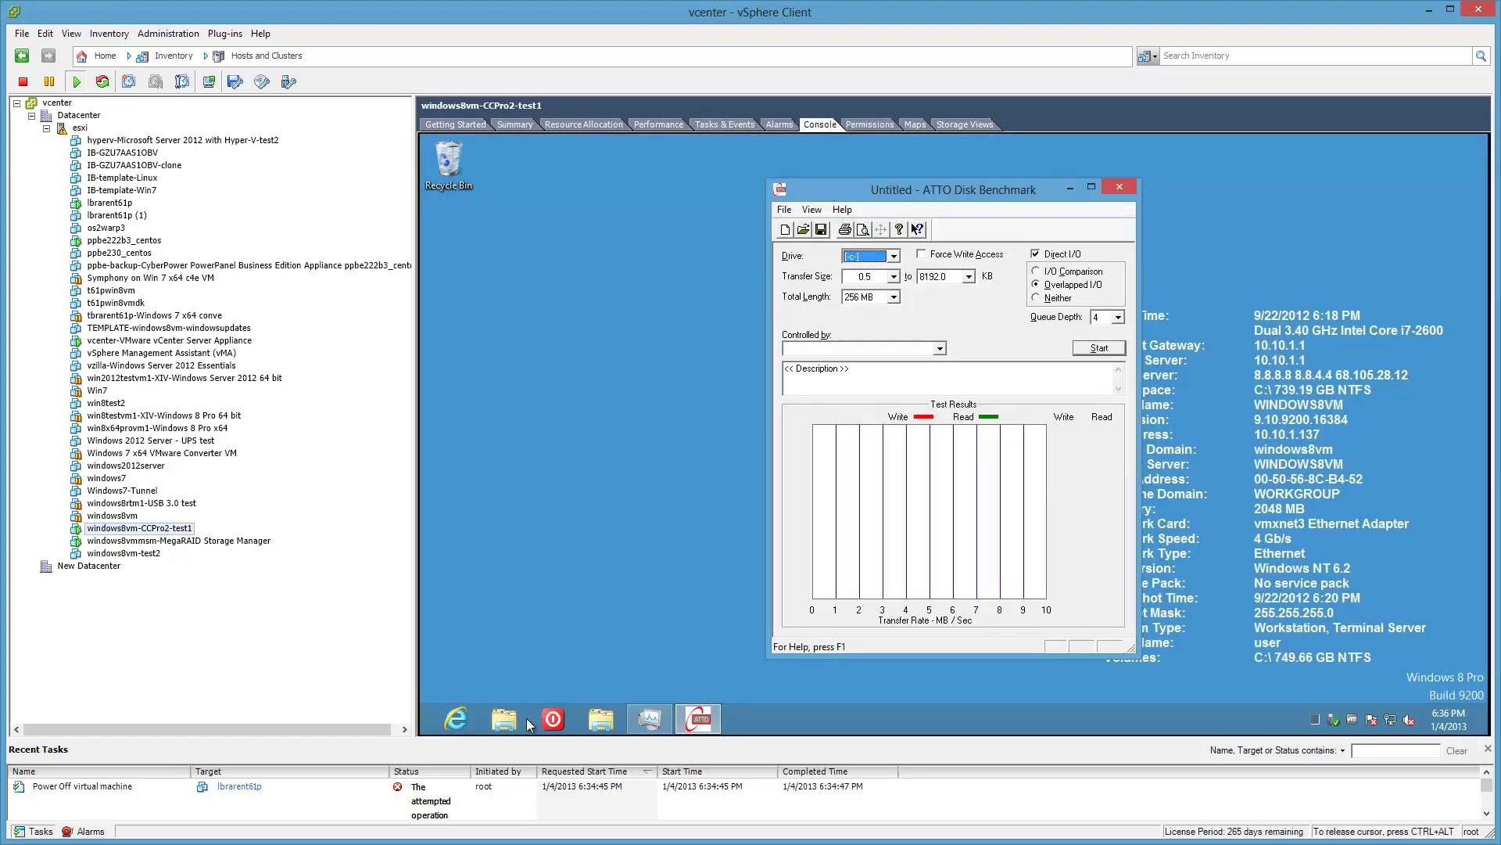
click(502, 721)
click(699, 492)
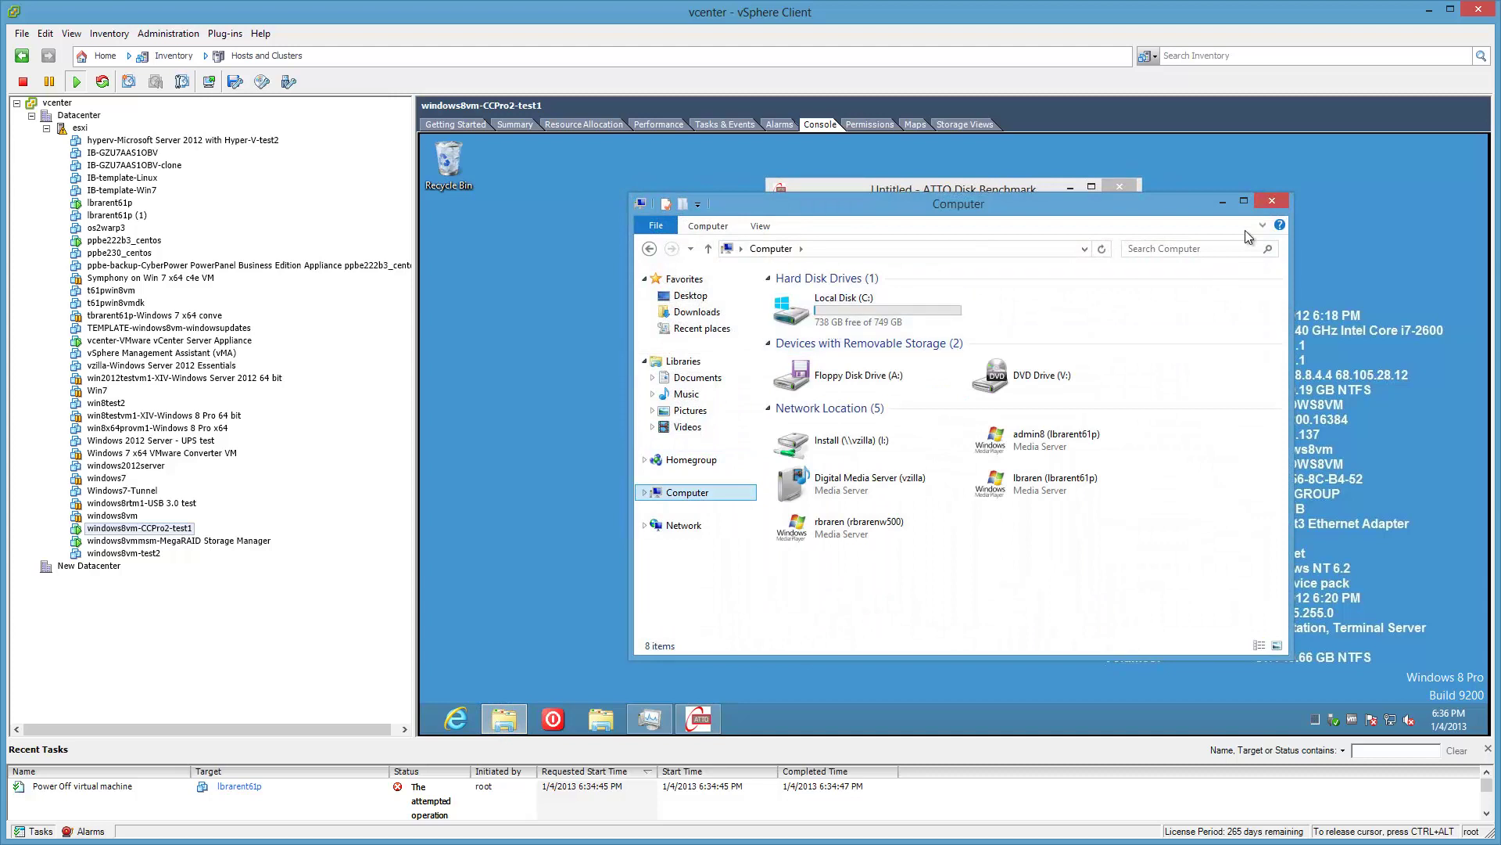
click(1273, 203)
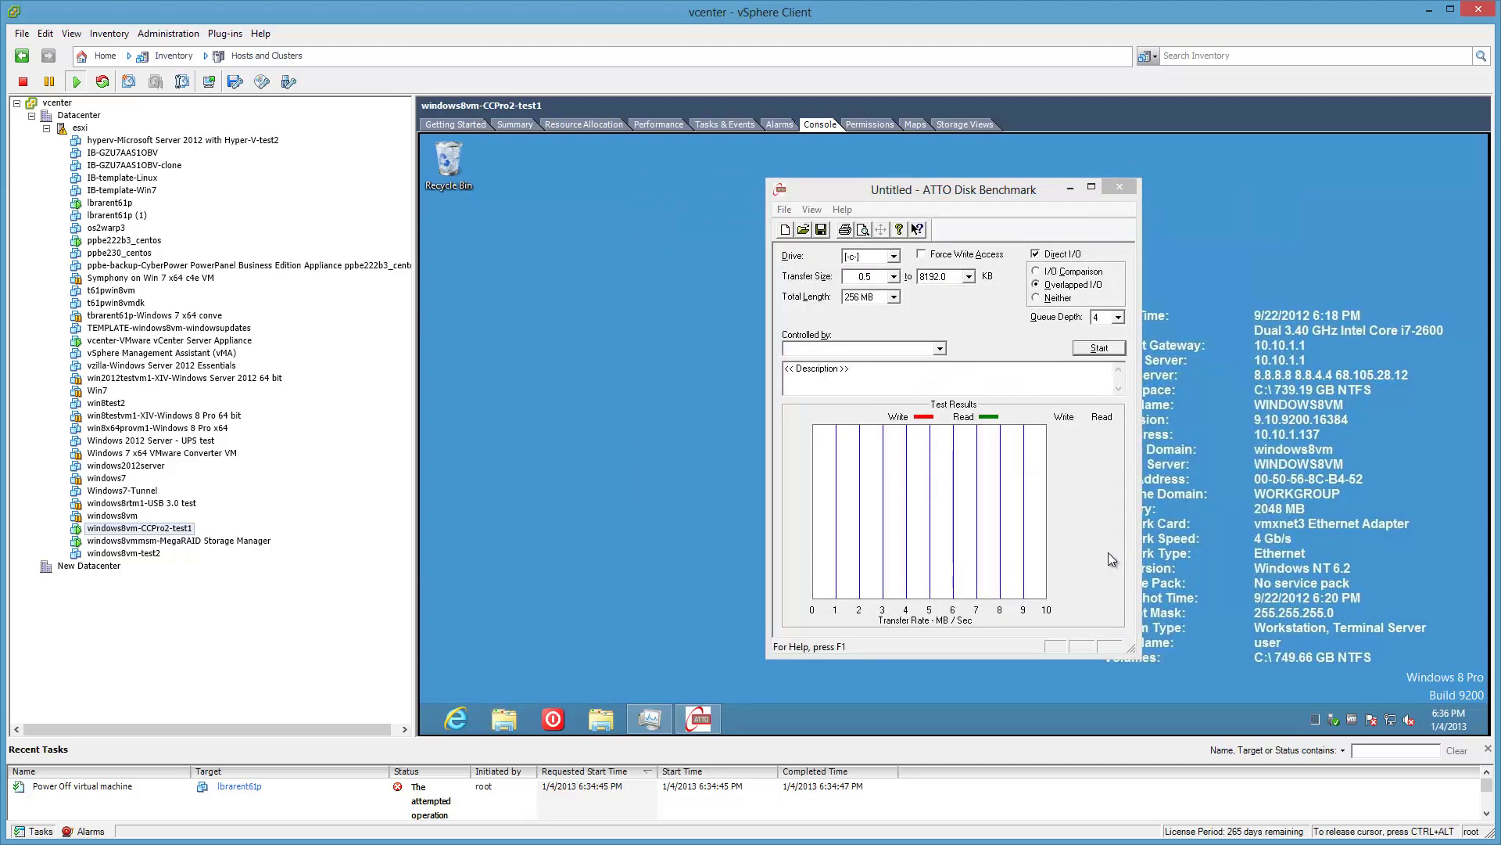
- Set ATTO Disk Benchmark's total length to 2 GB and move its window aside to make room for another
click(894, 298)
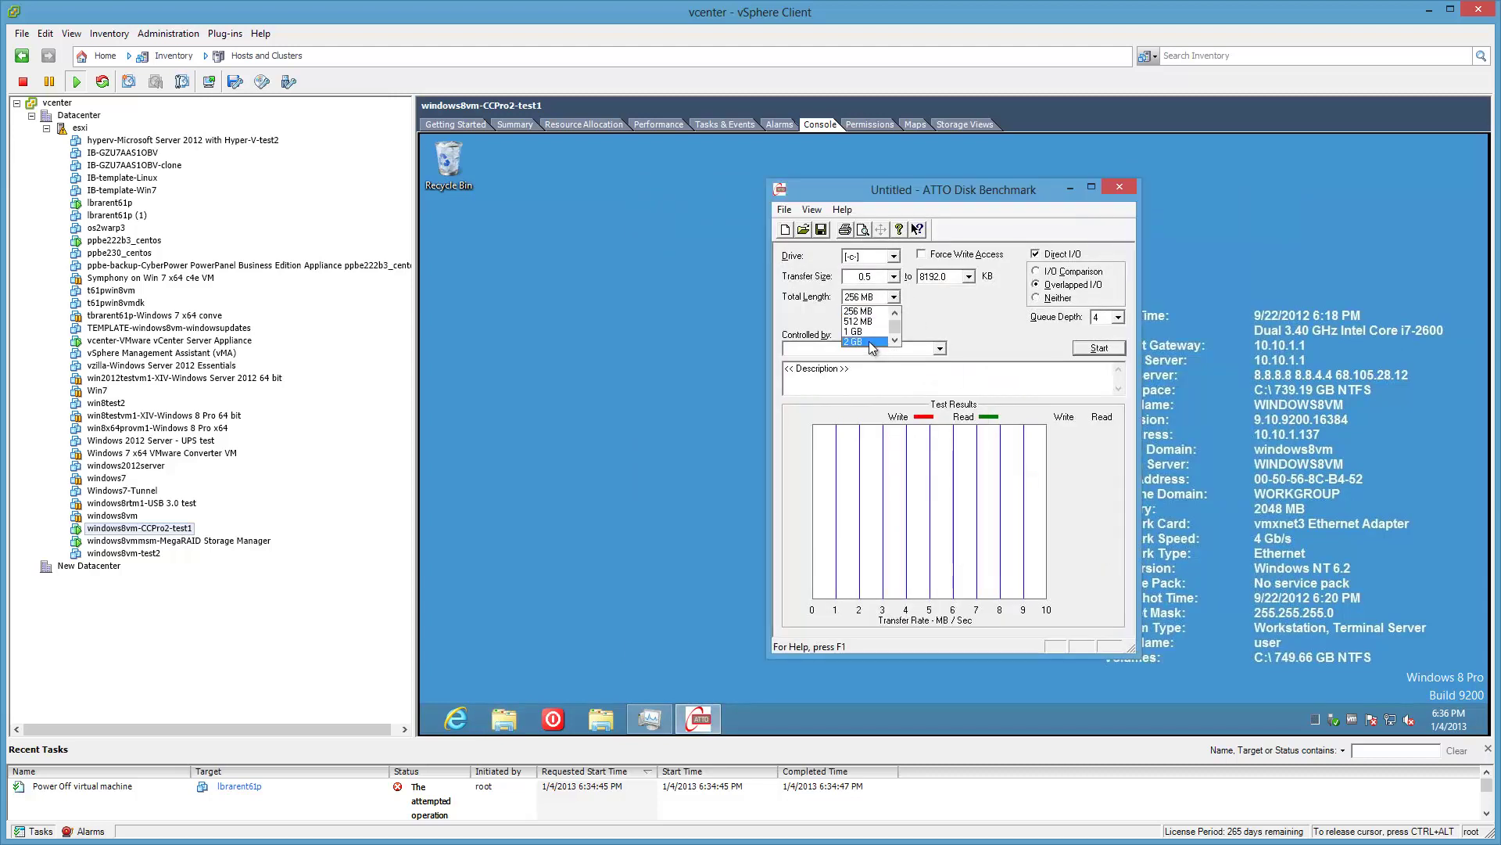
click(870, 341)
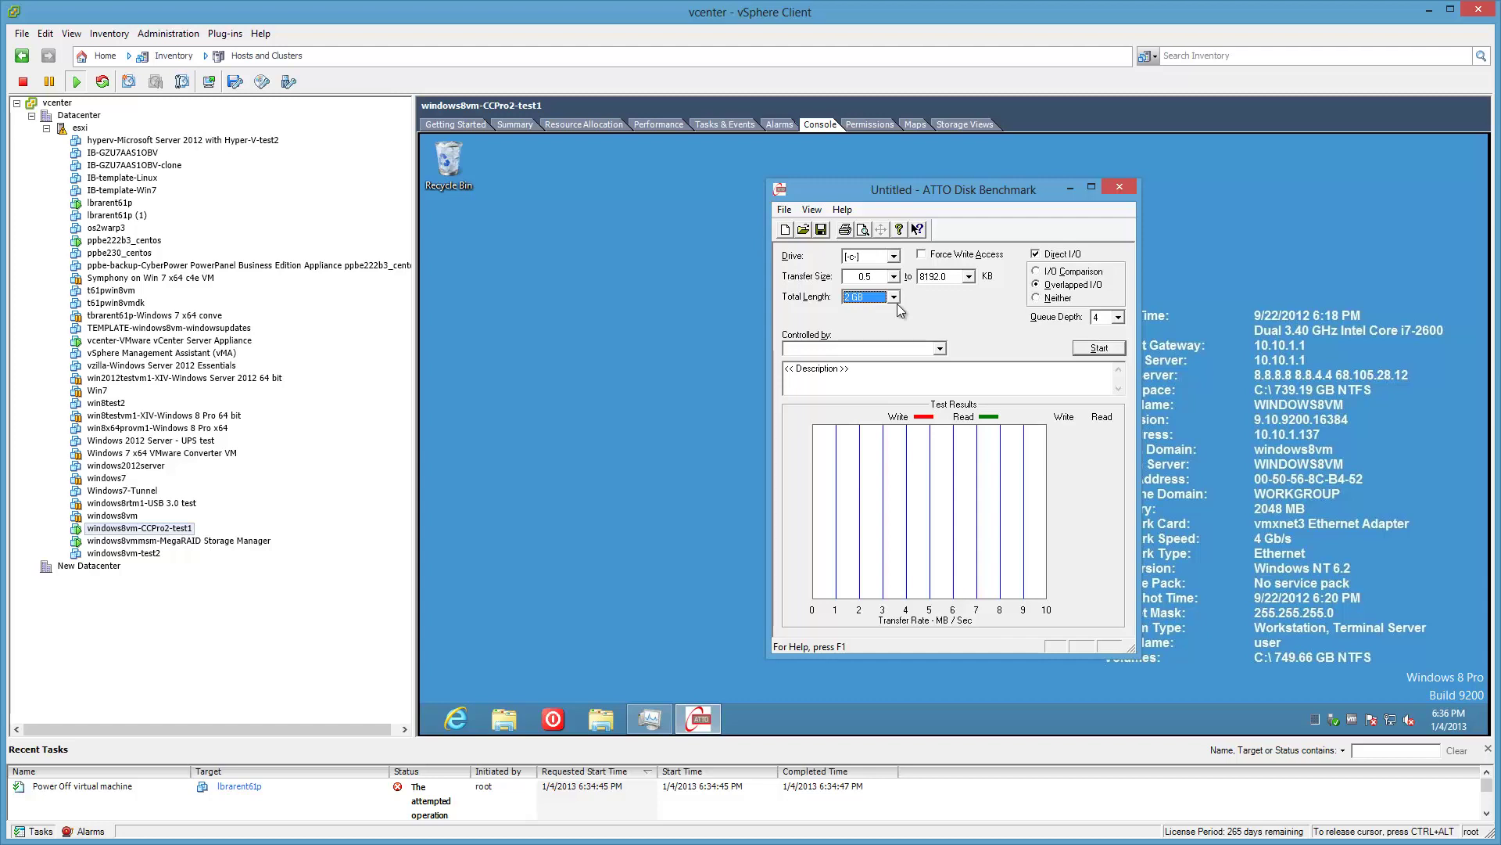
drag(1046, 194, 721, 215)
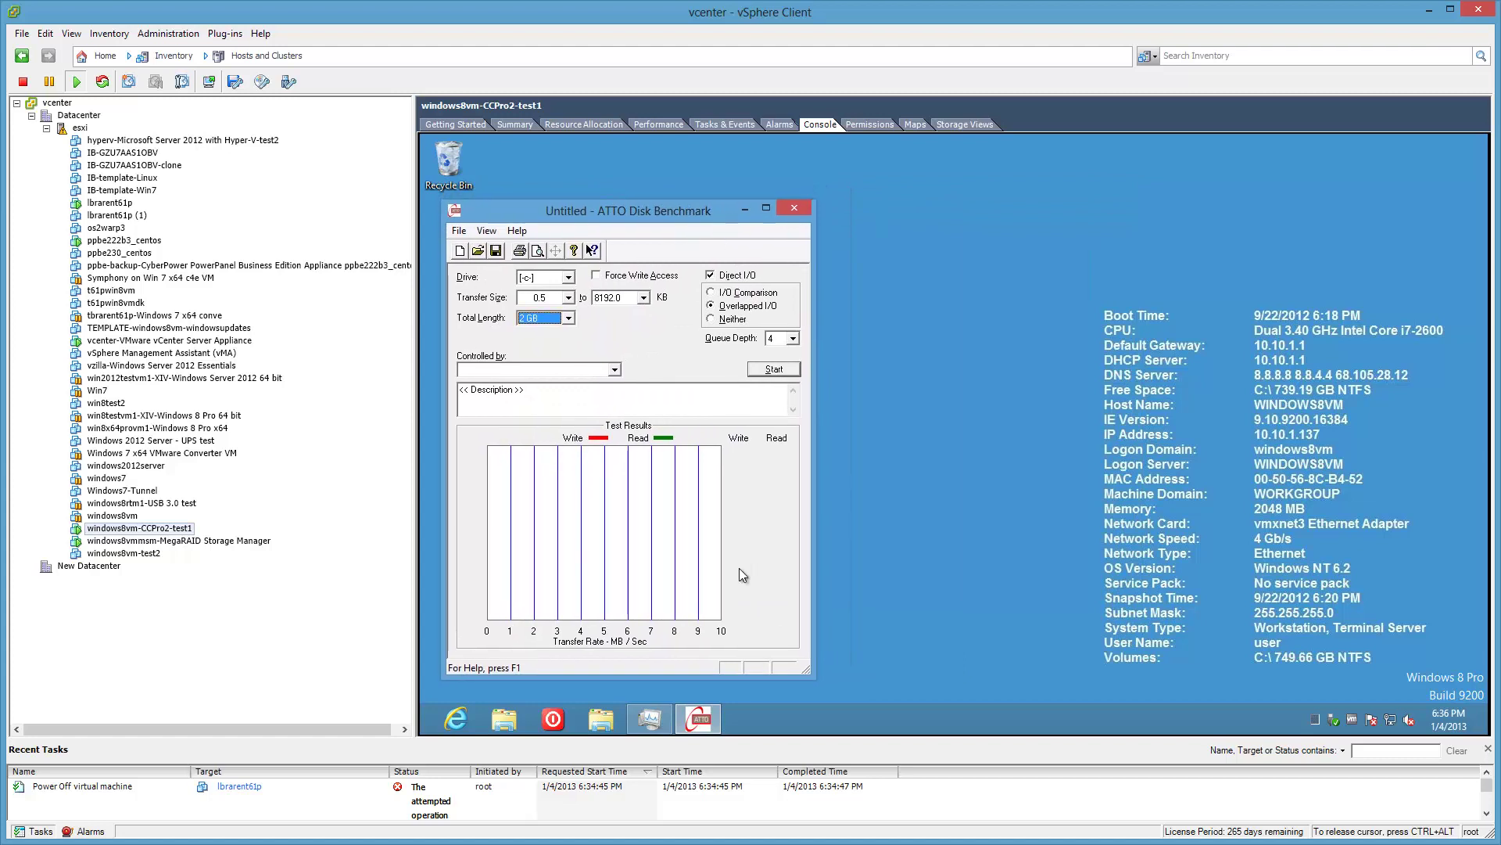
- Launch a second ATTO Disk Benchmark instance, allow it to make changes, and place its window beside the first
click(704, 716)
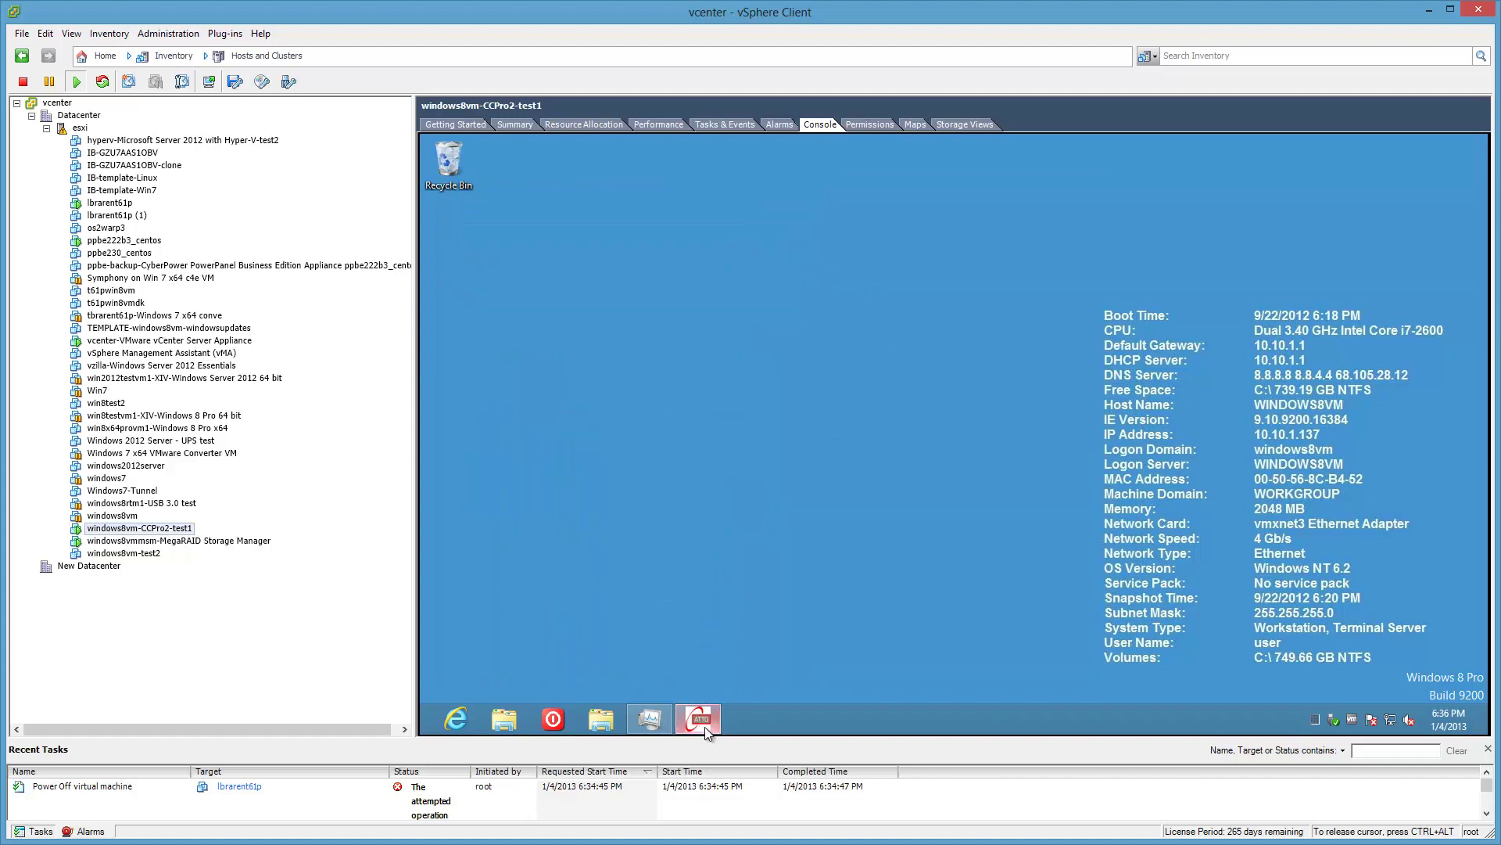
click(706, 727)
right_click(709, 715)
click(702, 630)
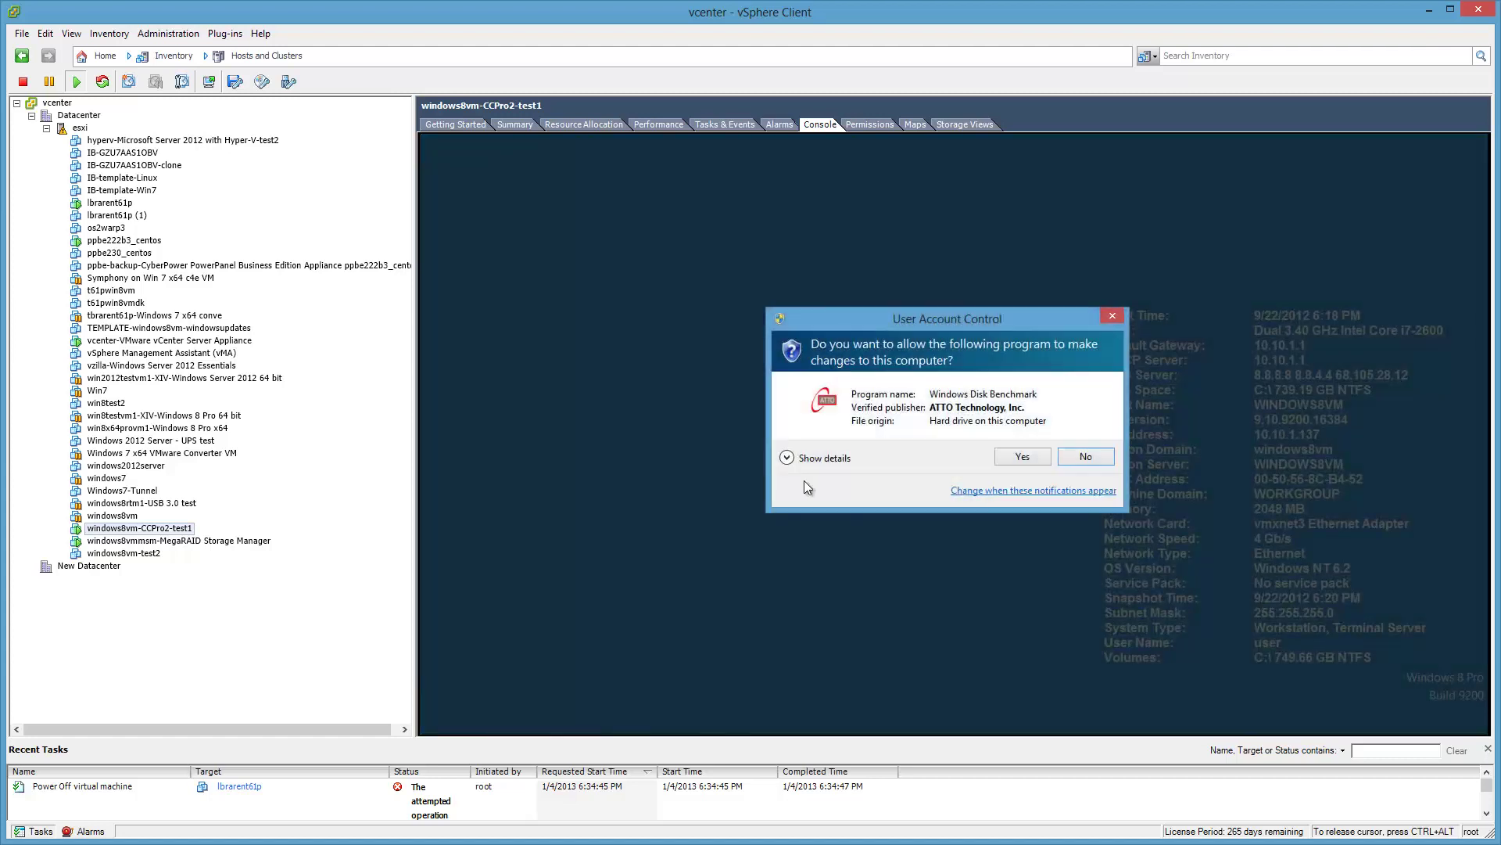
click(1015, 455)
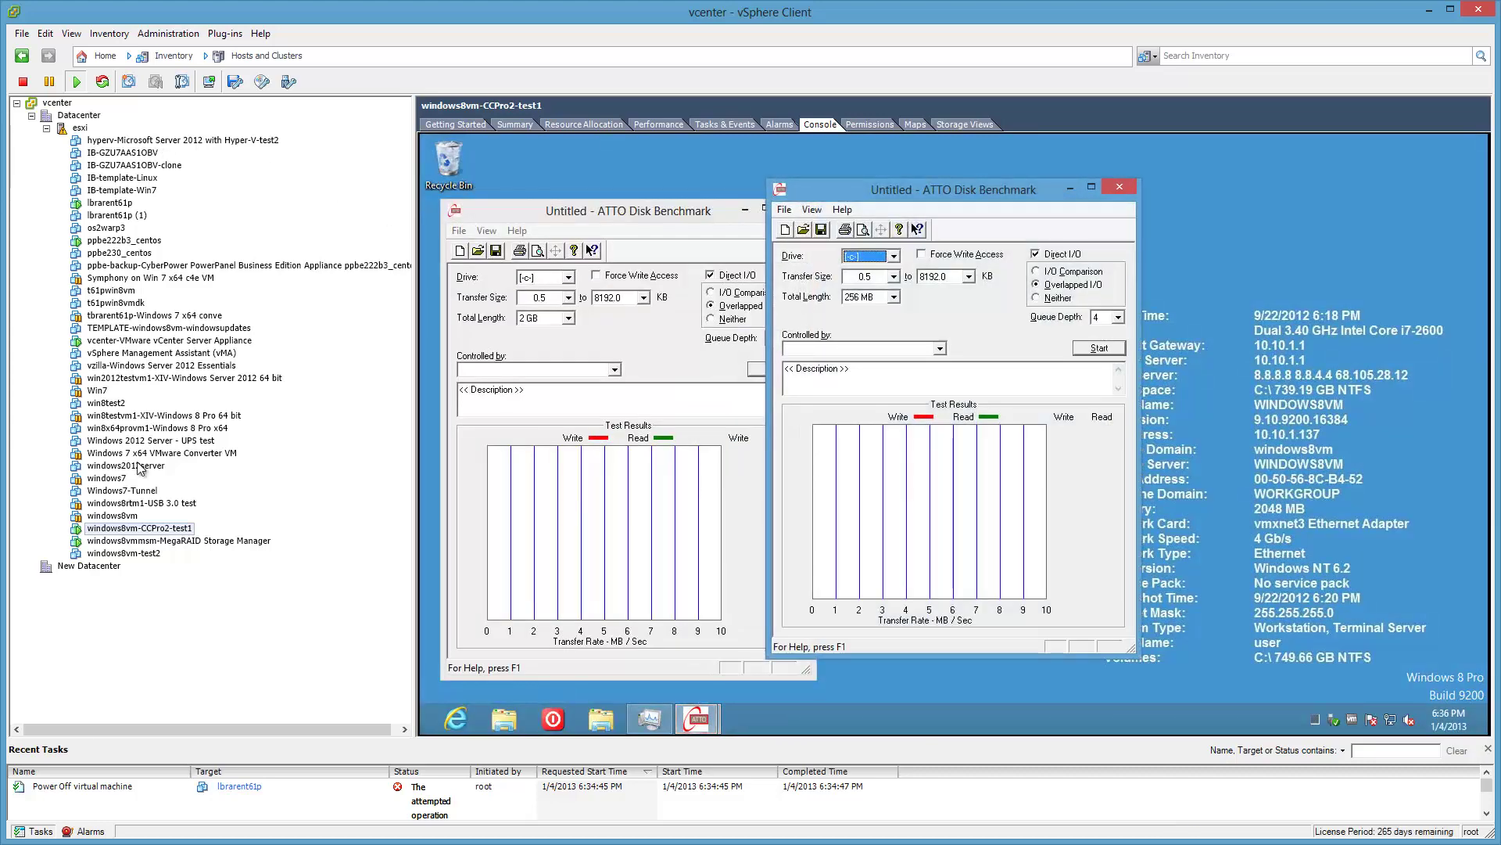
drag(987, 197, 1040, 214)
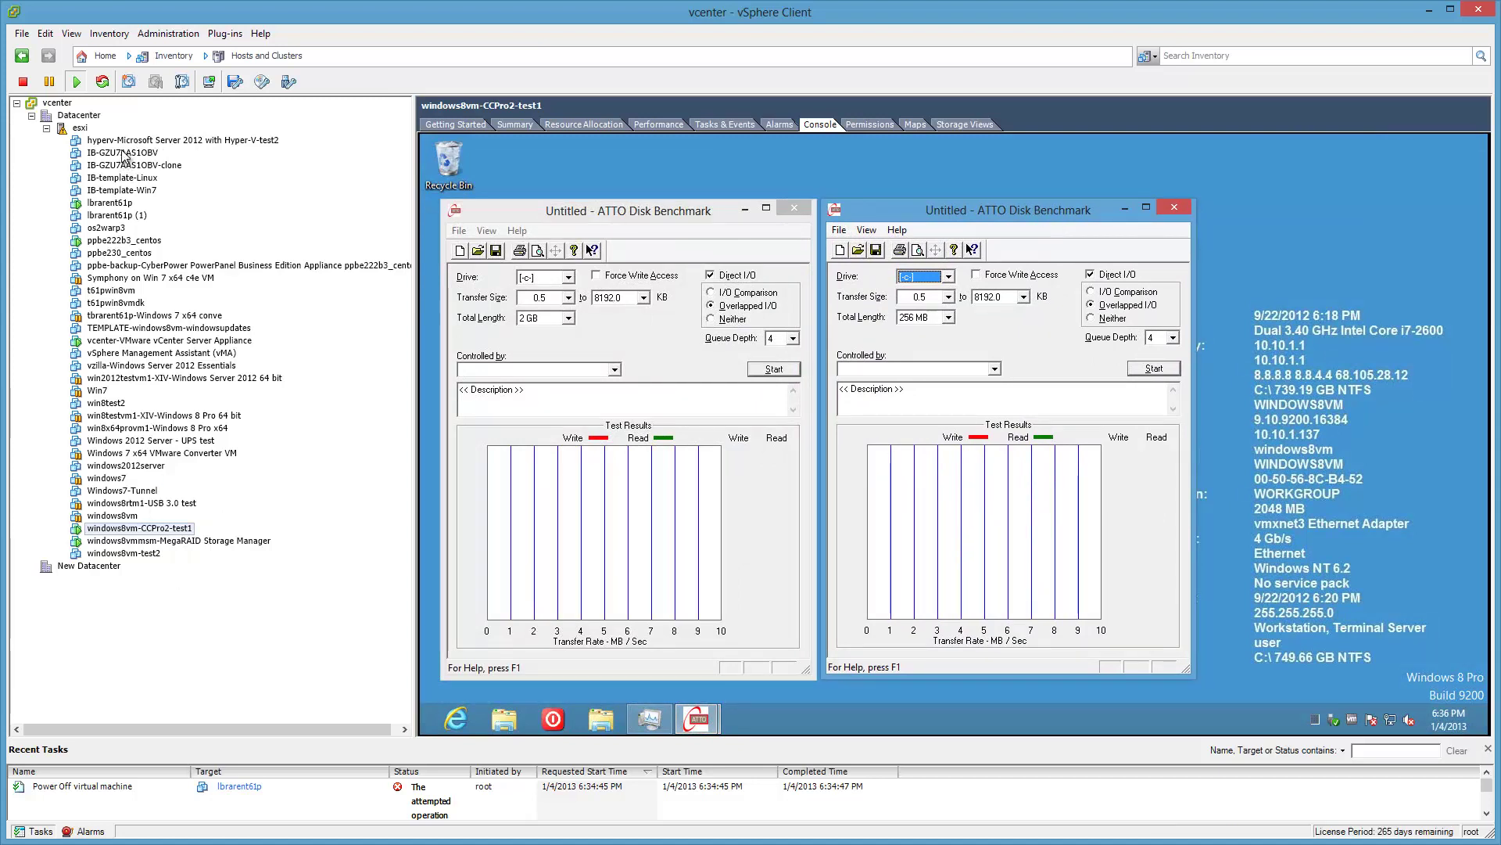
- Display the esxi host's performance overview charts with the time range set to Realtime
click(79, 127)
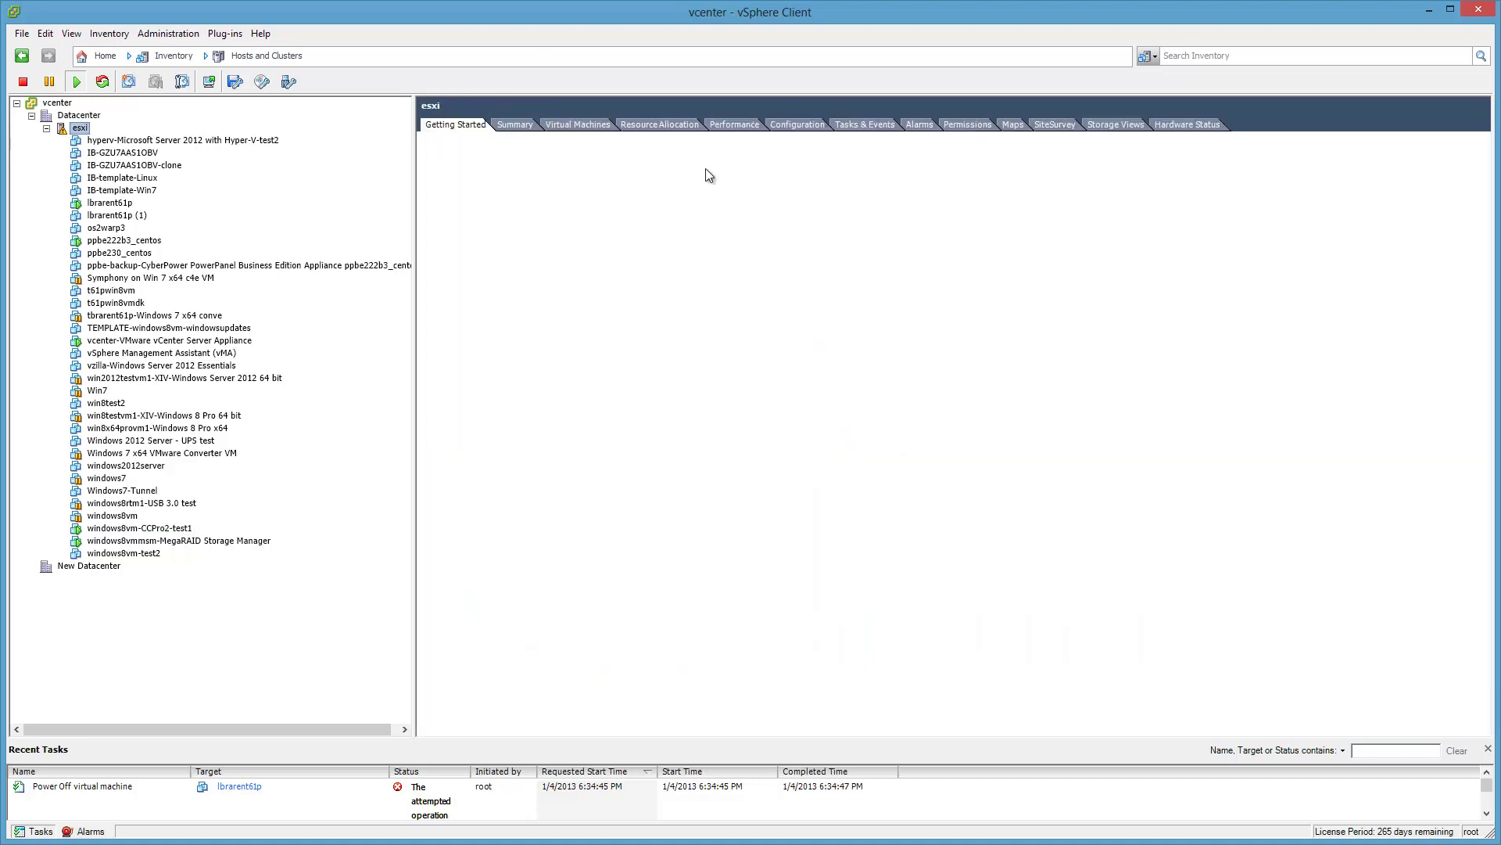
click(743, 125)
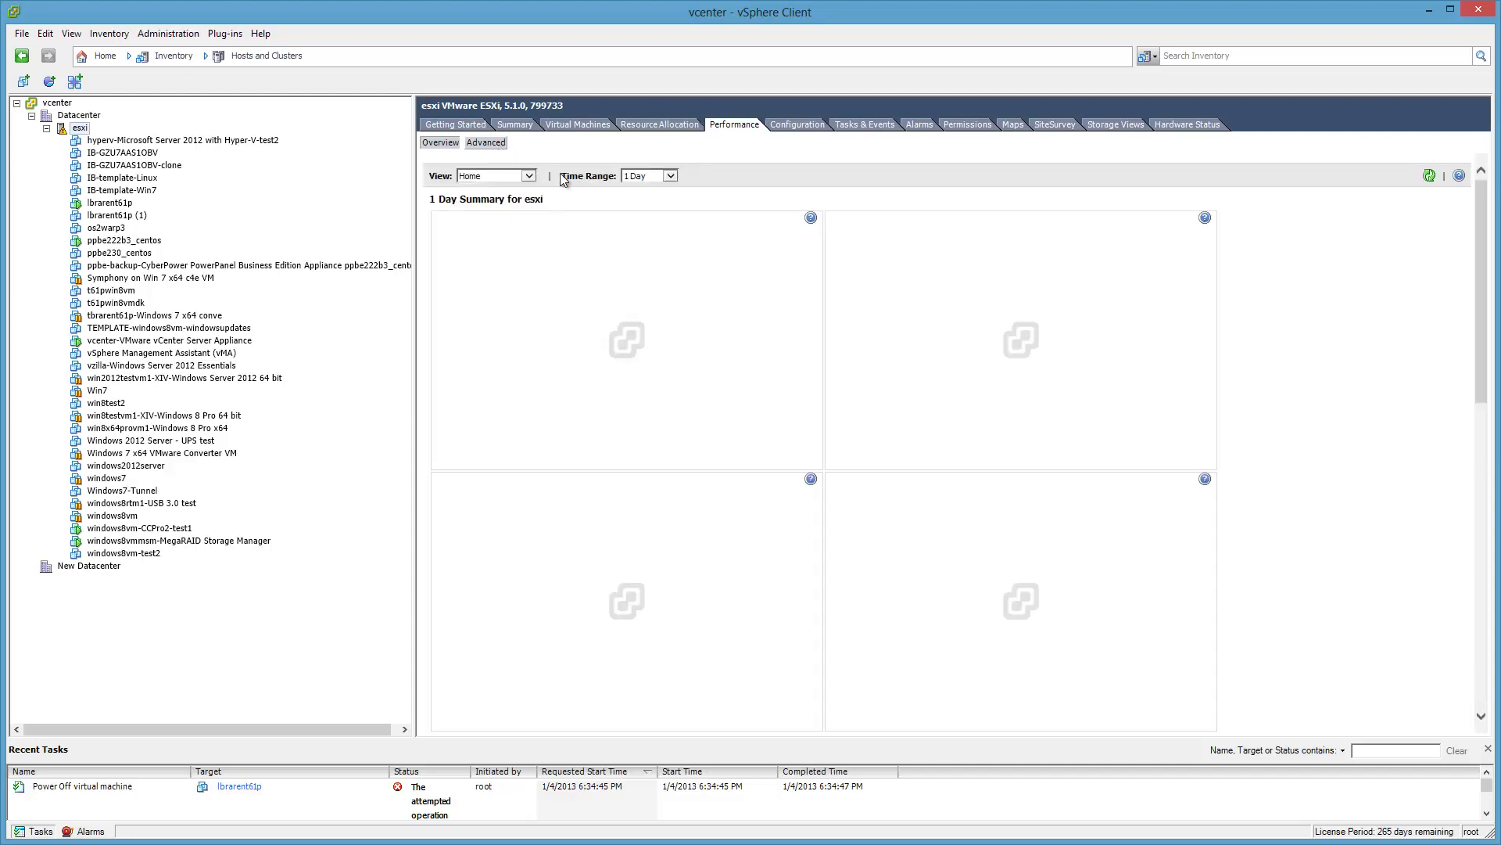
click(665, 177)
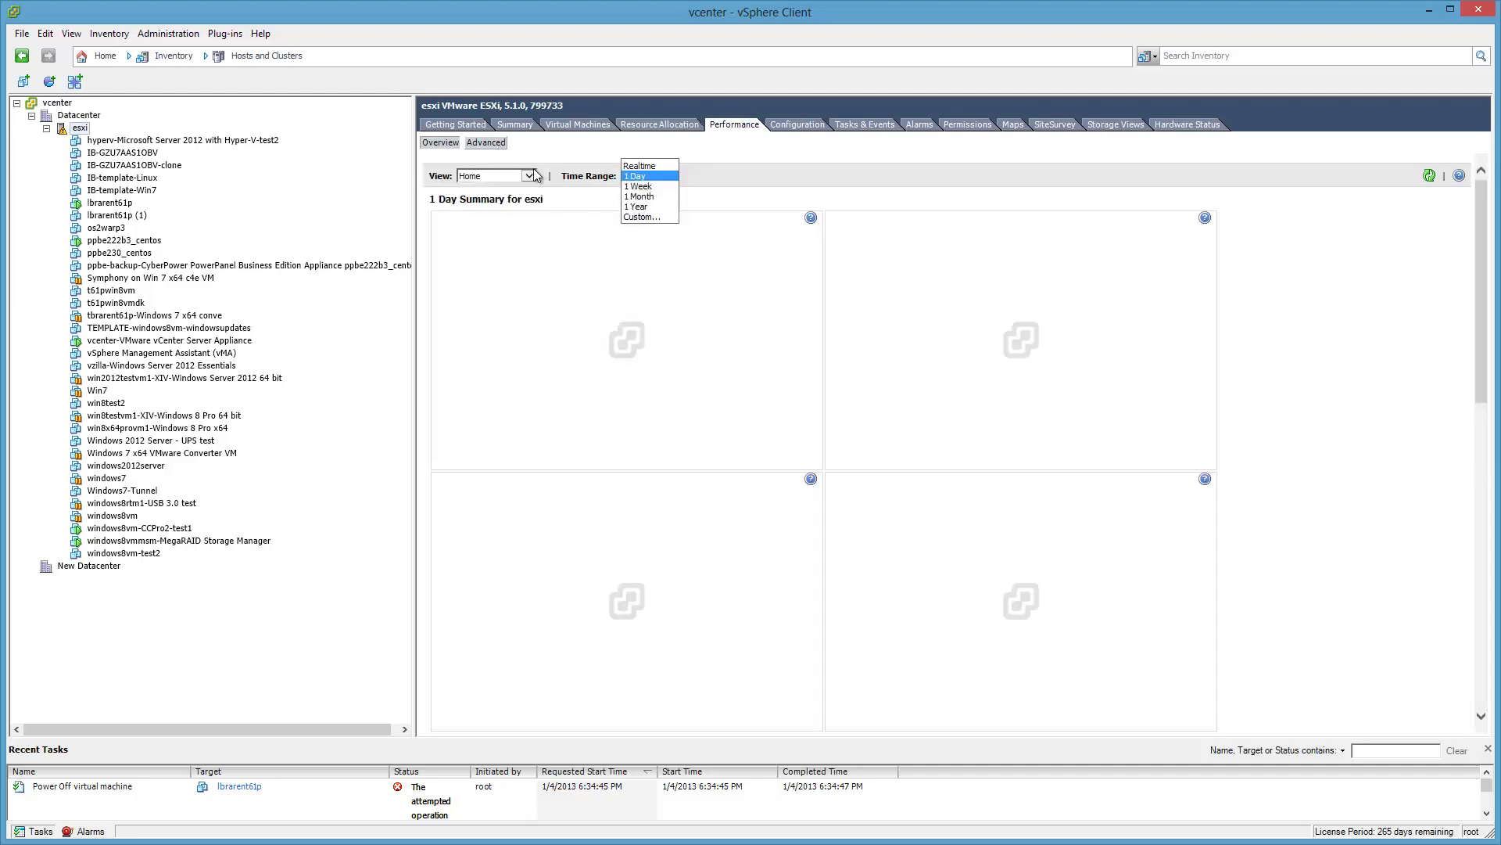
click(640, 166)
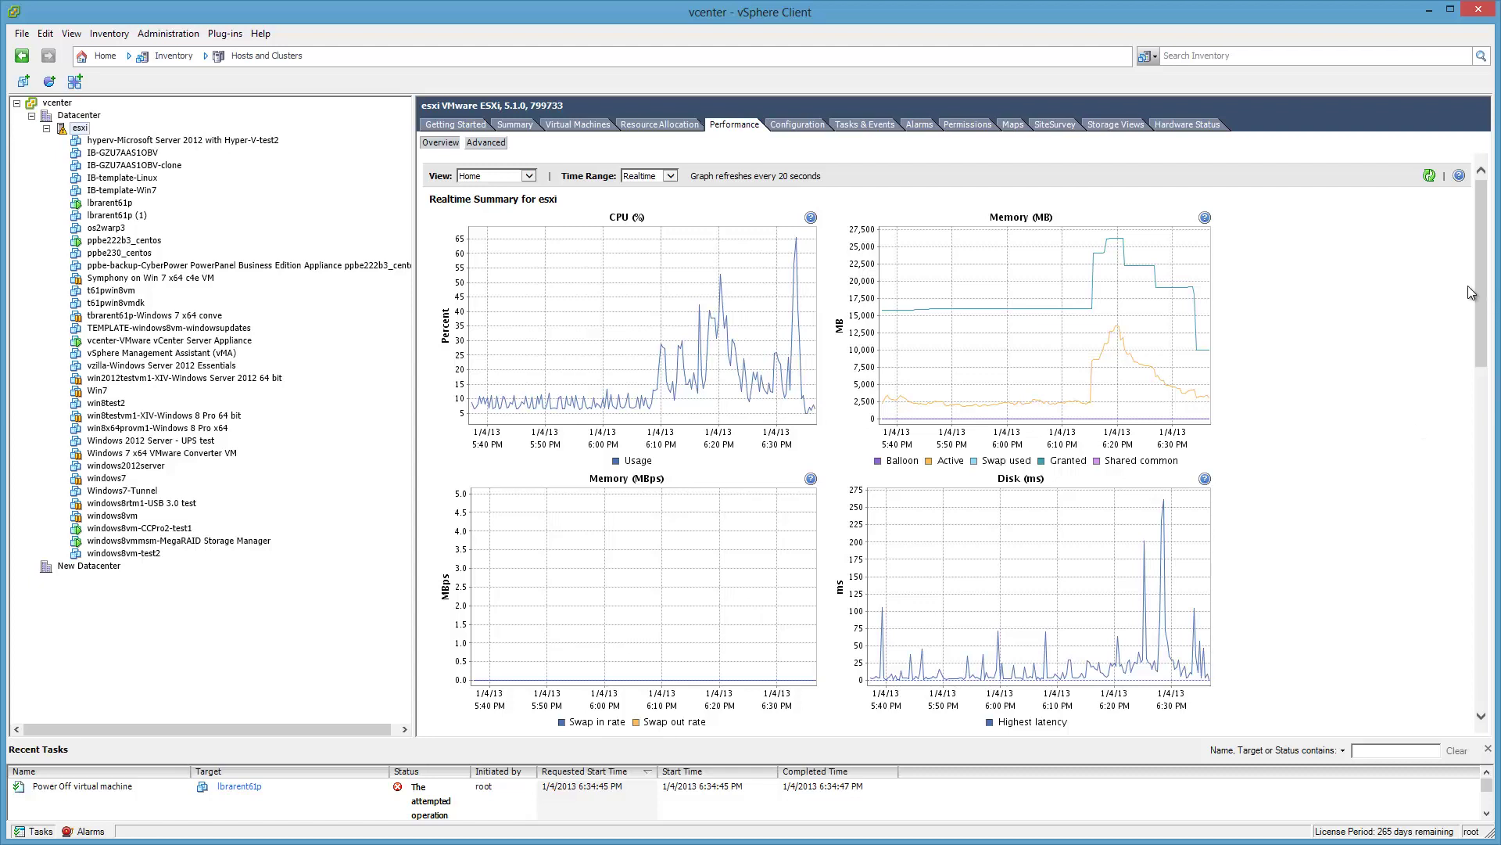
drag(1479, 291, 1407, 187)
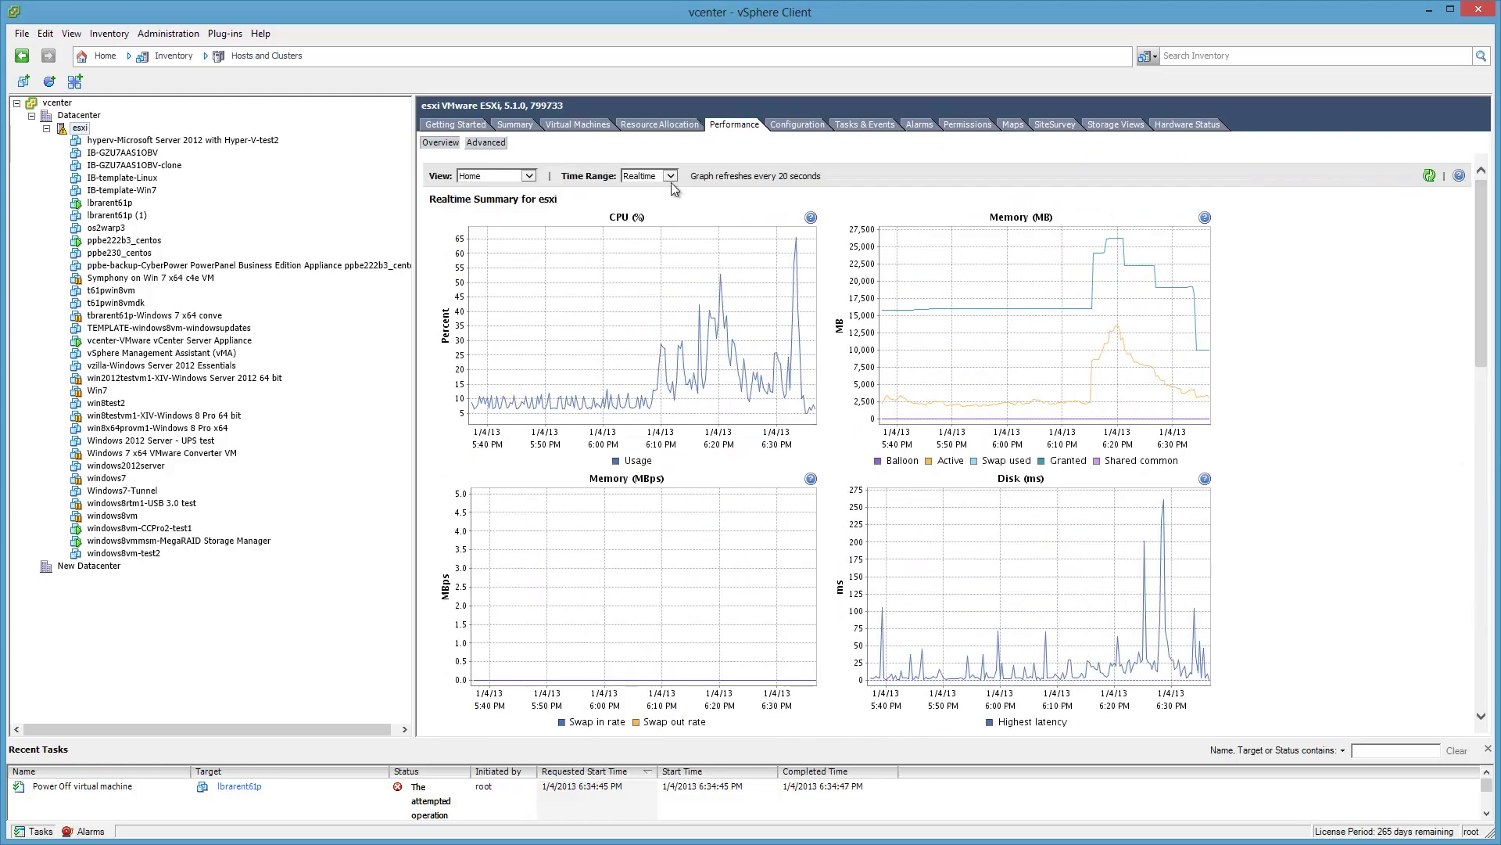
- In windows8vm-CCPro2-test1's console, set the second ATTO window's total length to 2 GB and start the first window's benchmark
click(164, 540)
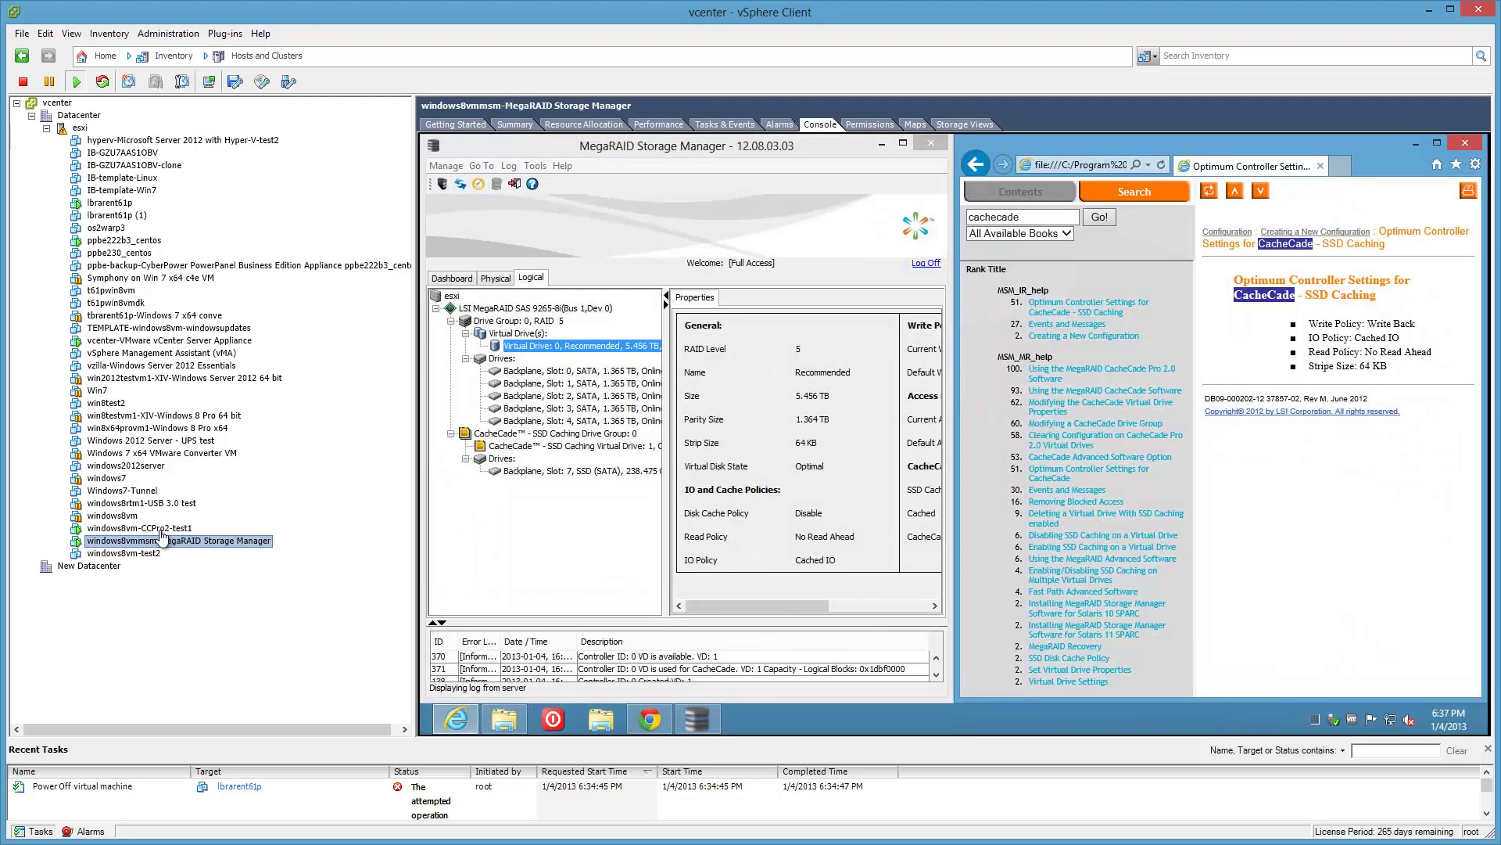
click(161, 529)
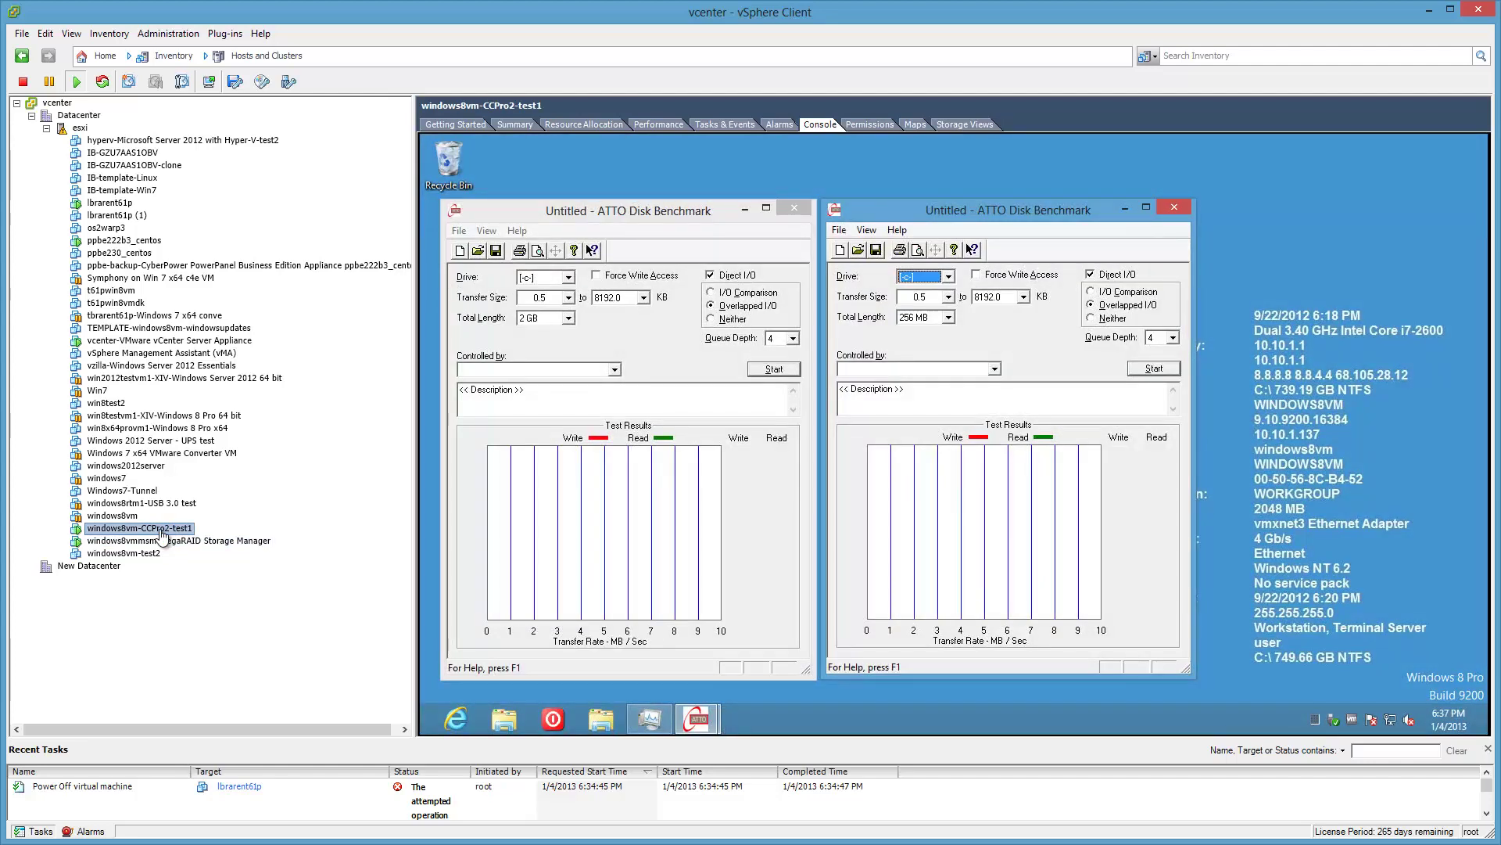
click(649, 223)
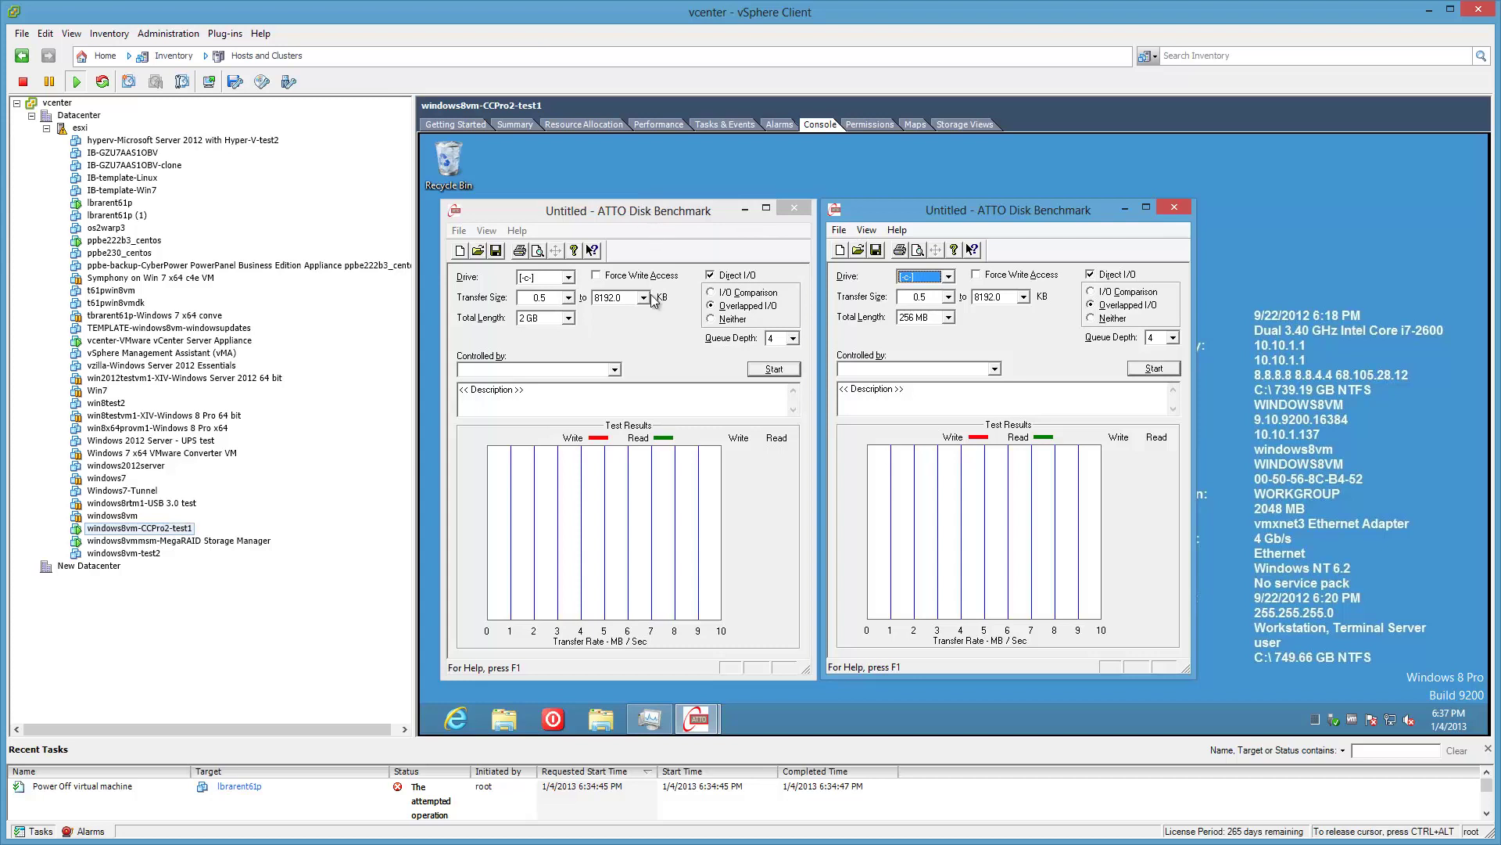
click(949, 317)
click(931, 364)
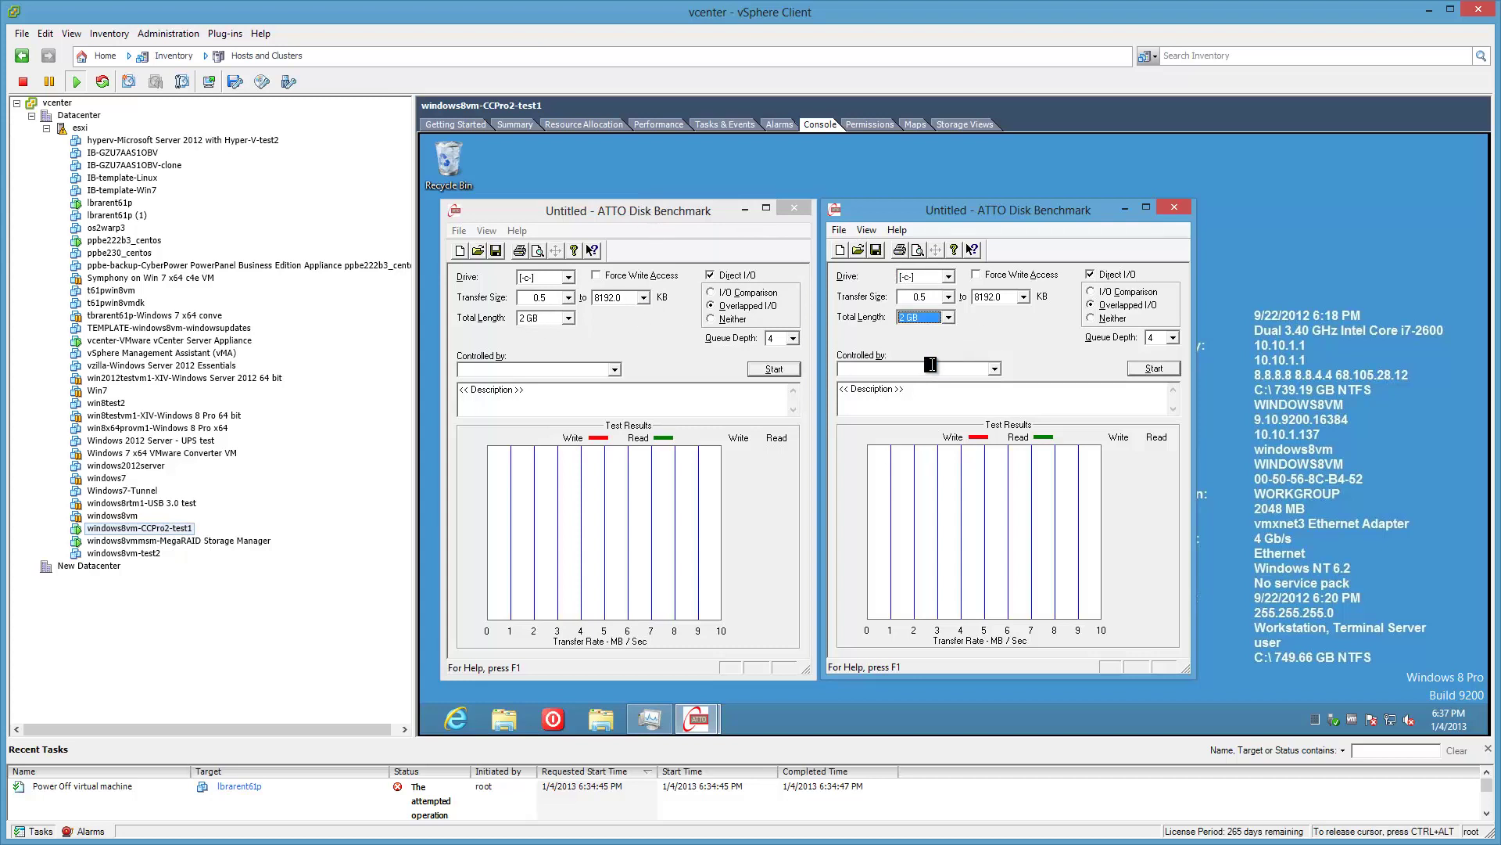
click(788, 372)
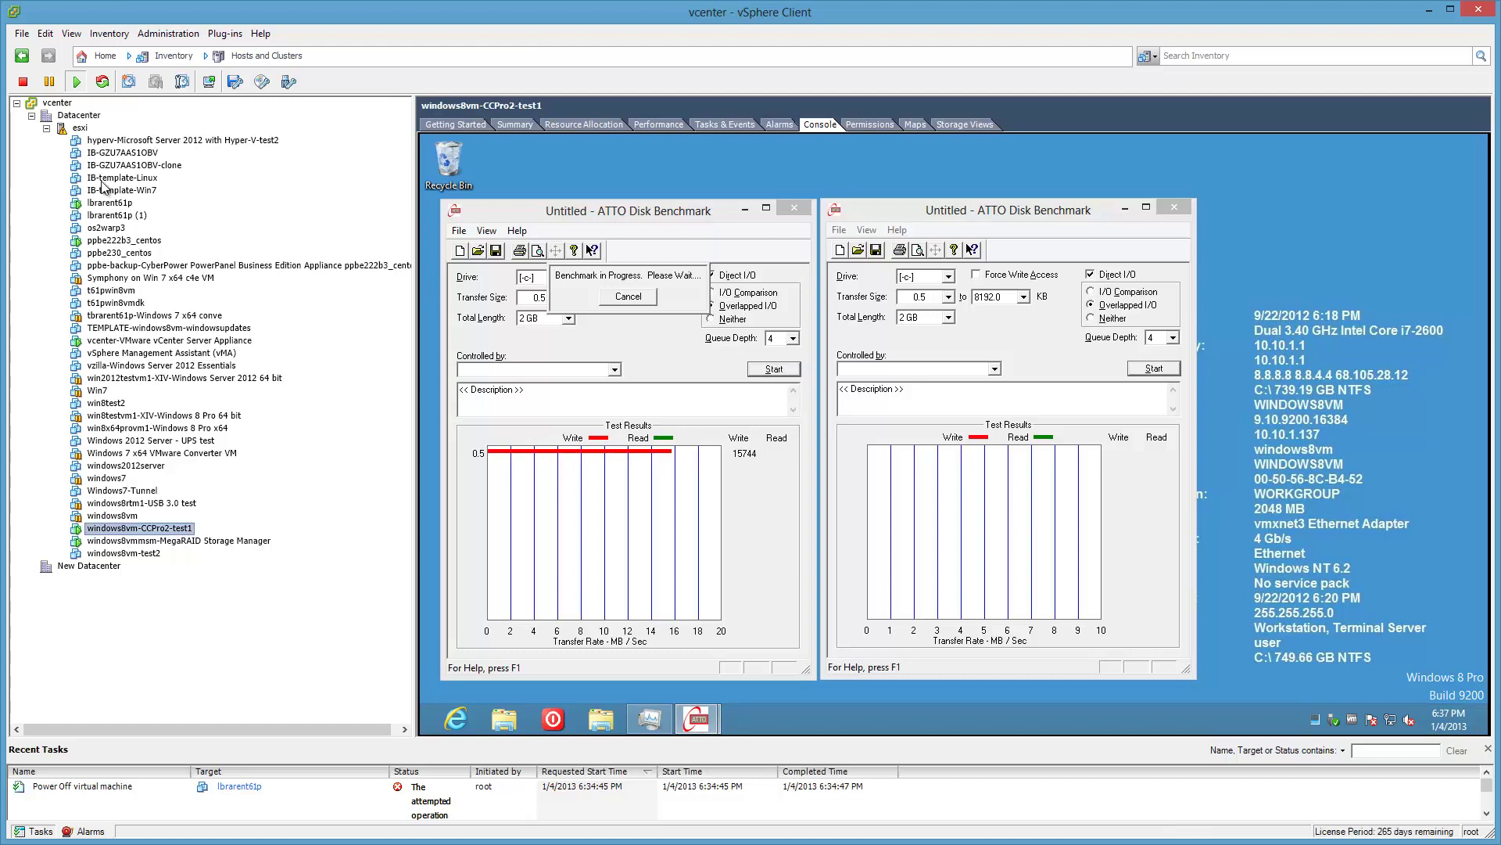
- Reload the esxi host's performance overview in Realtime and examine the Disk Rate and Disk Requests charts during the benchmark
click(79, 127)
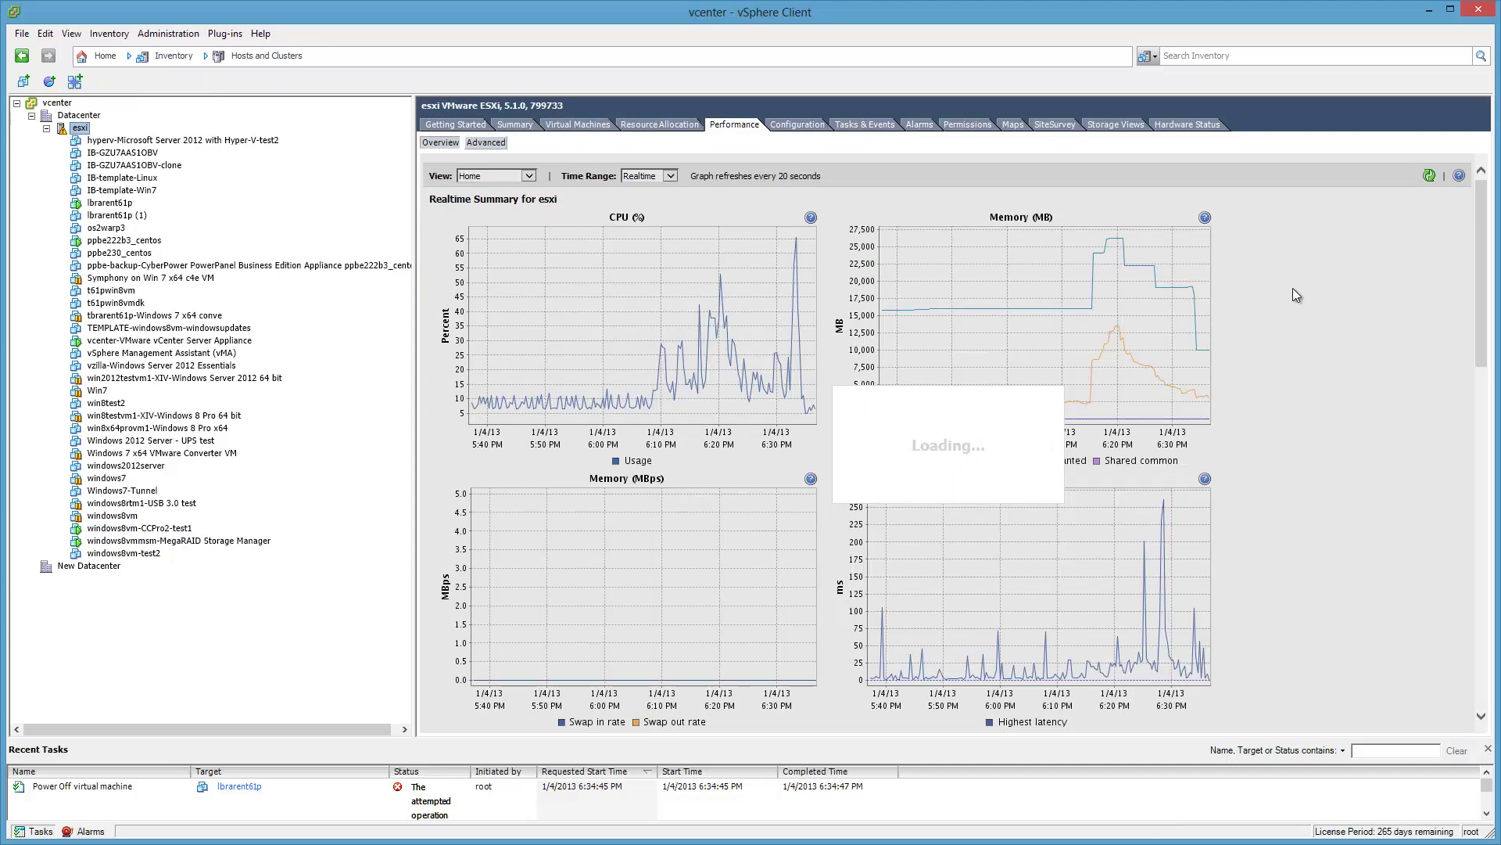
click(1478, 443)
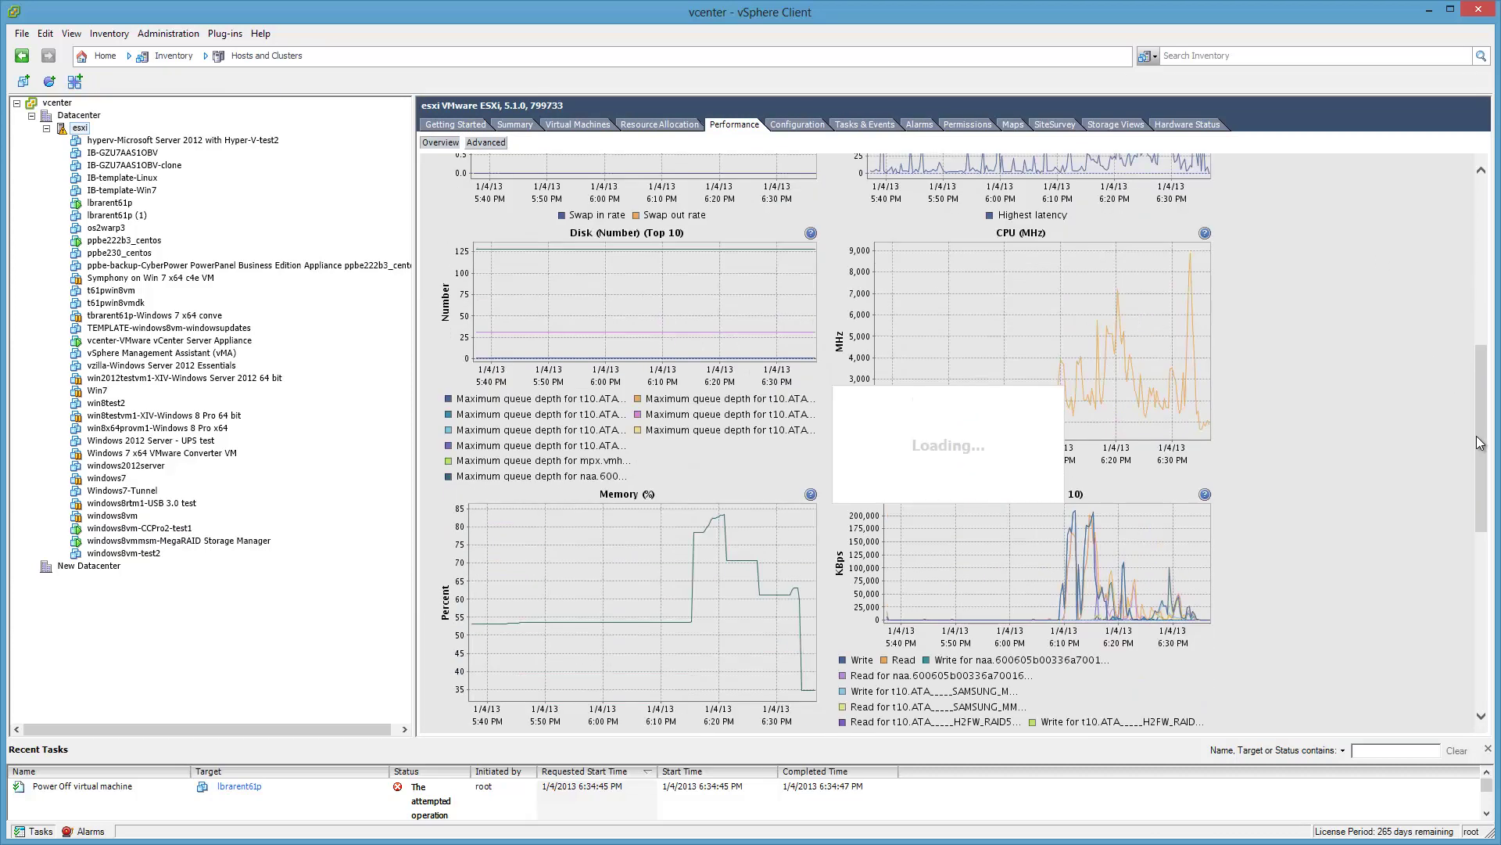
drag(1478, 442, 1478, 258)
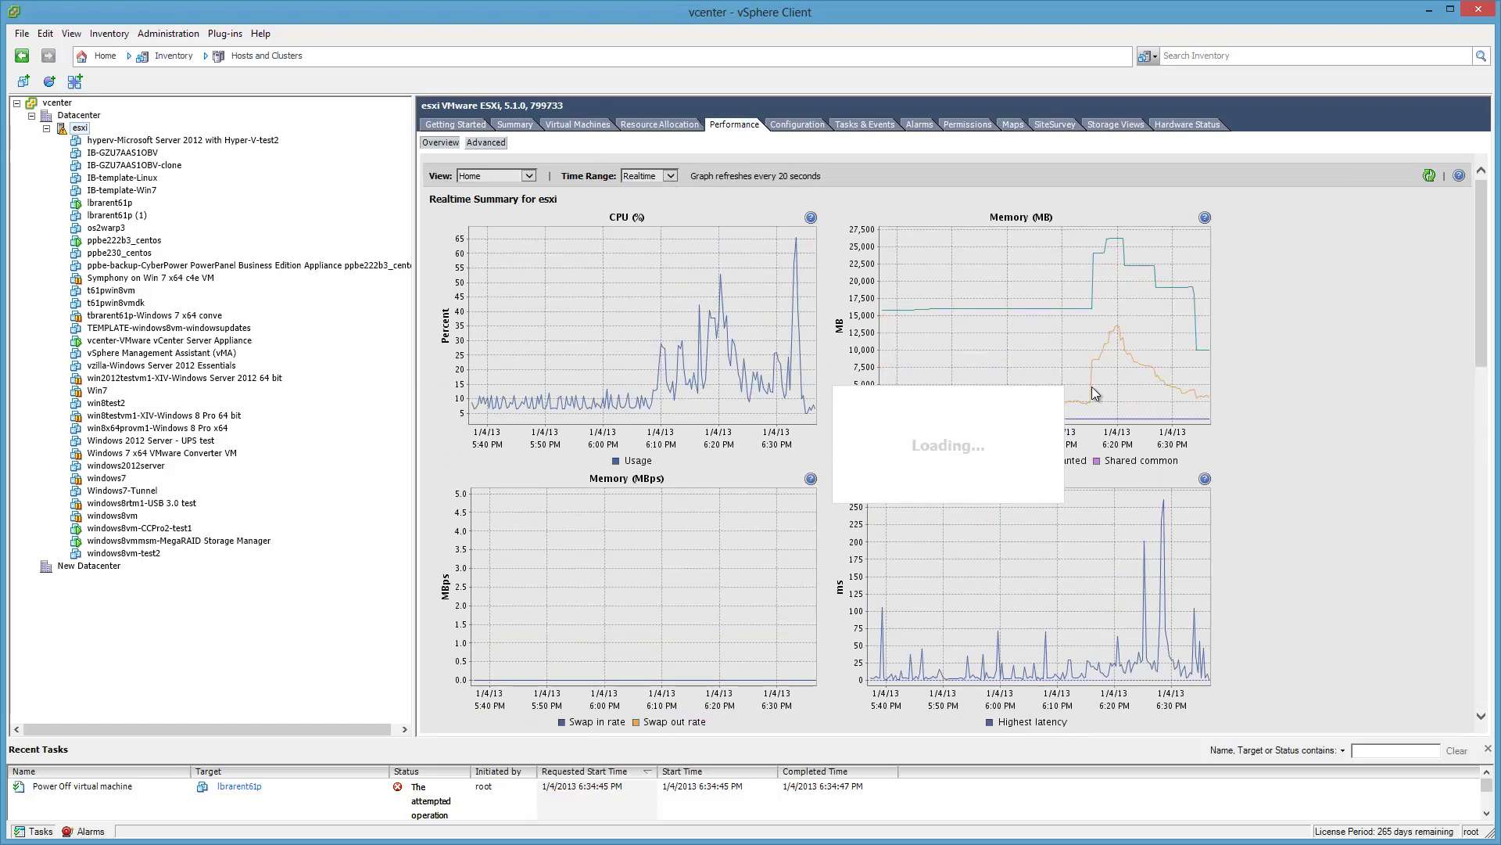
click(659, 125)
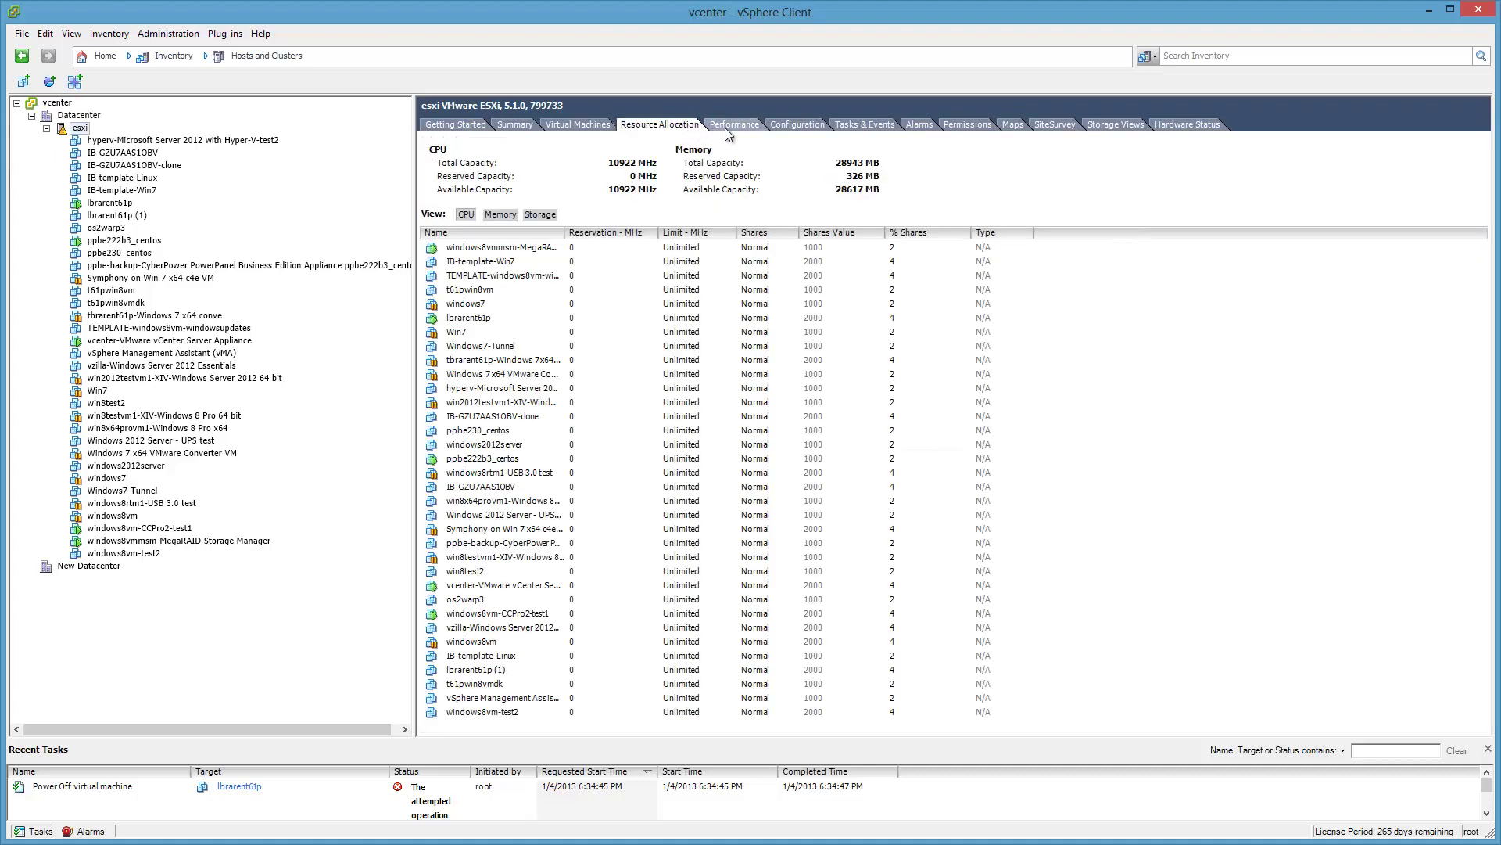
click(726, 127)
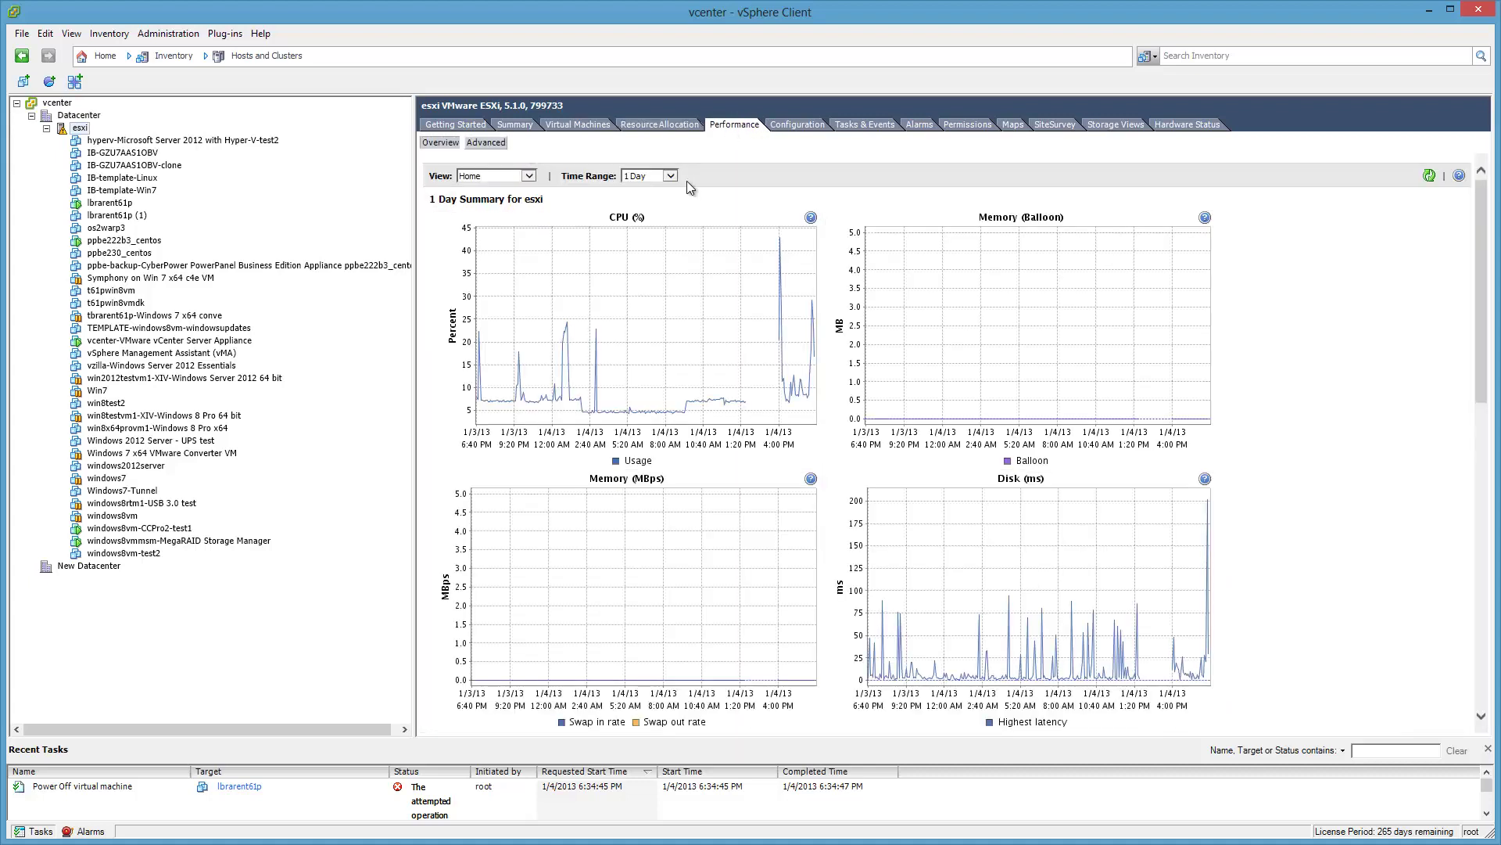
click(675, 177)
click(640, 166)
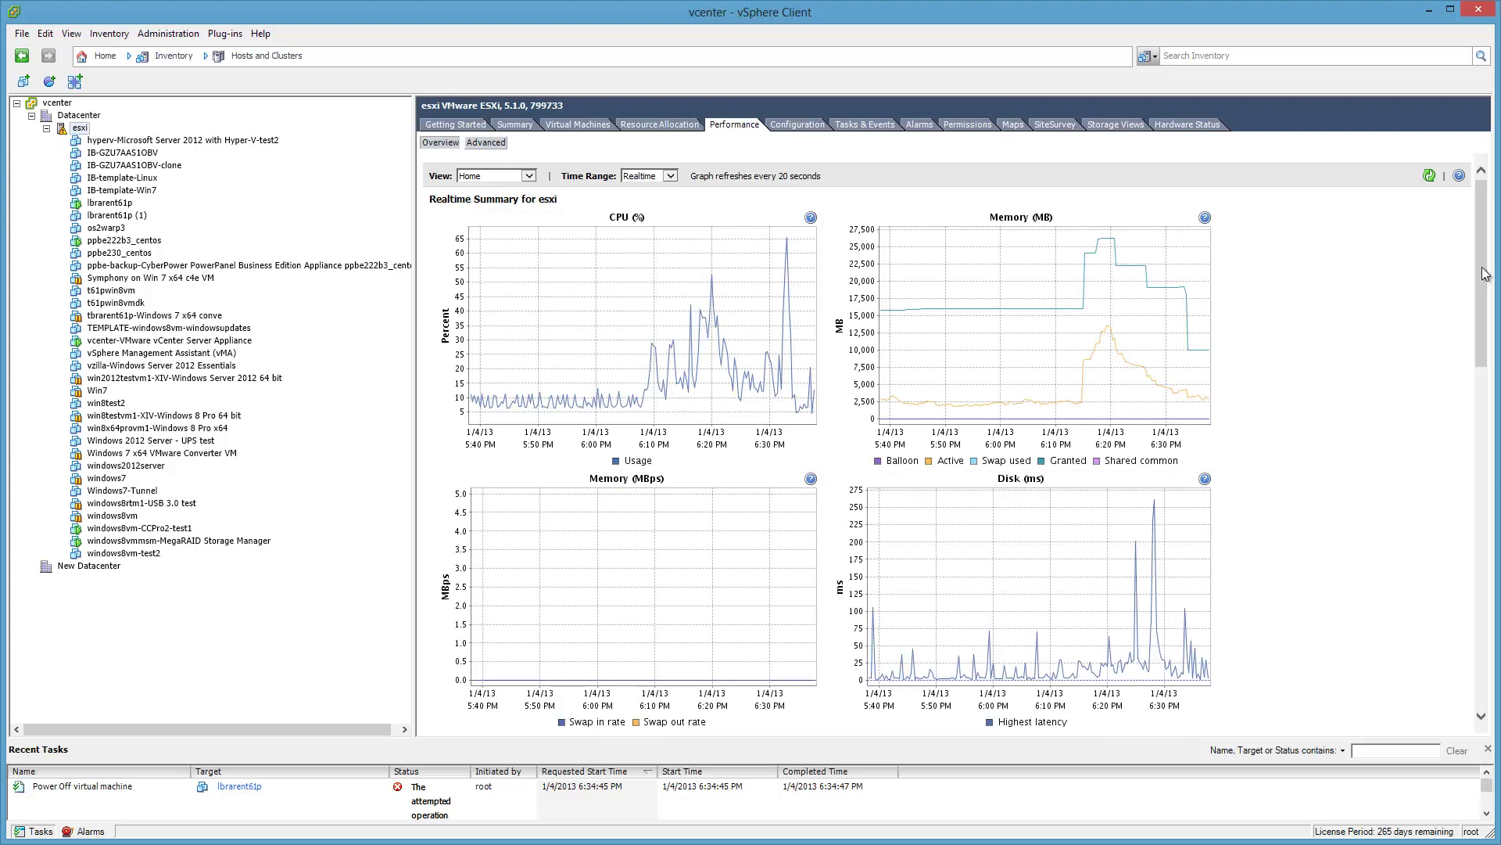
drag(1480, 285, 1499, 493)
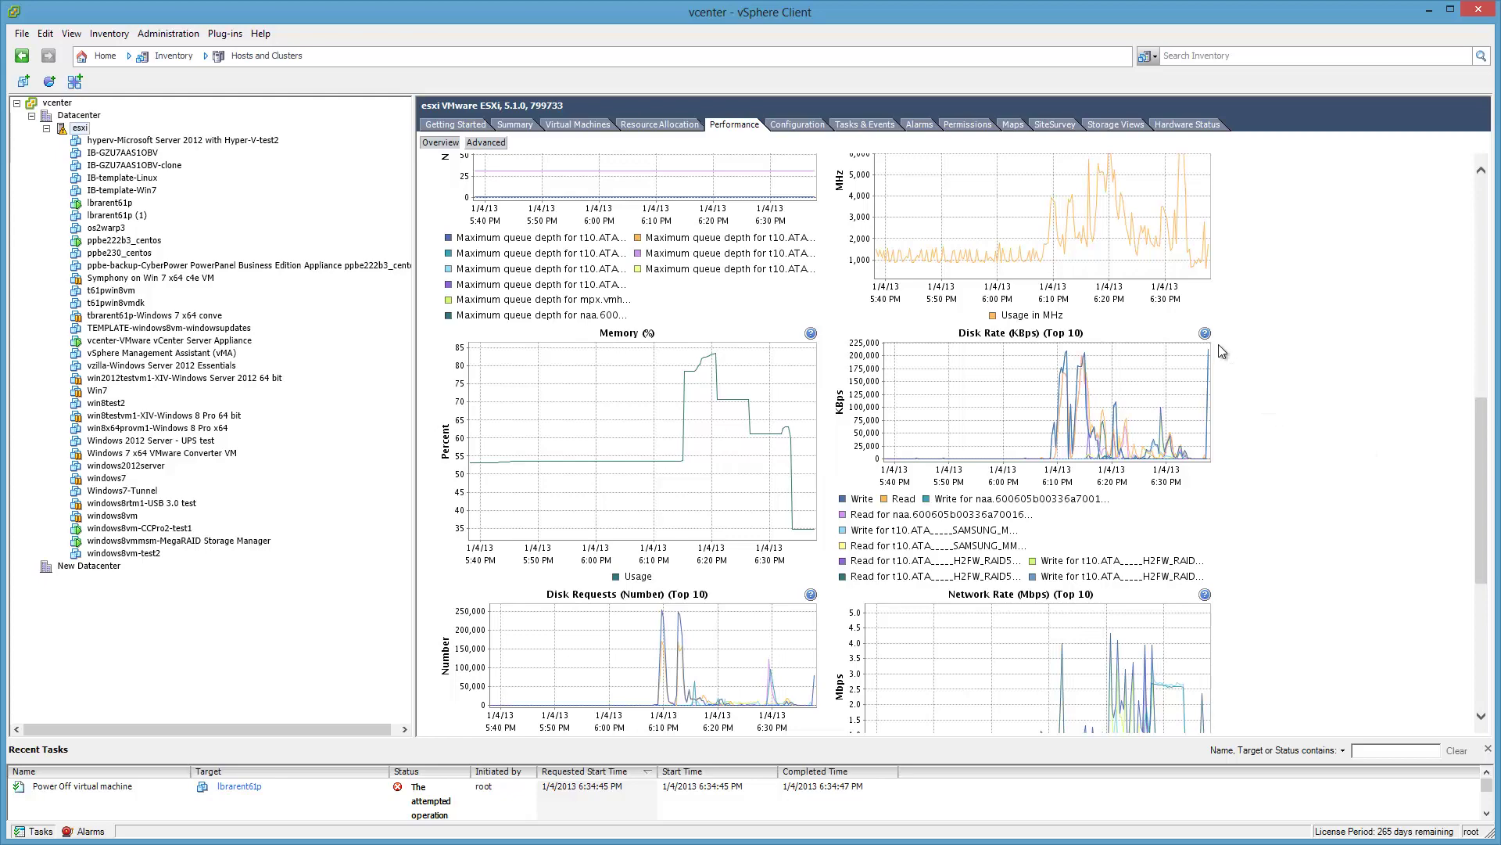
mouse_move(1484, 445)
mouse_down()
mouse_move(1492, 550)
mouse_move(1491, 460)
mouse_up()
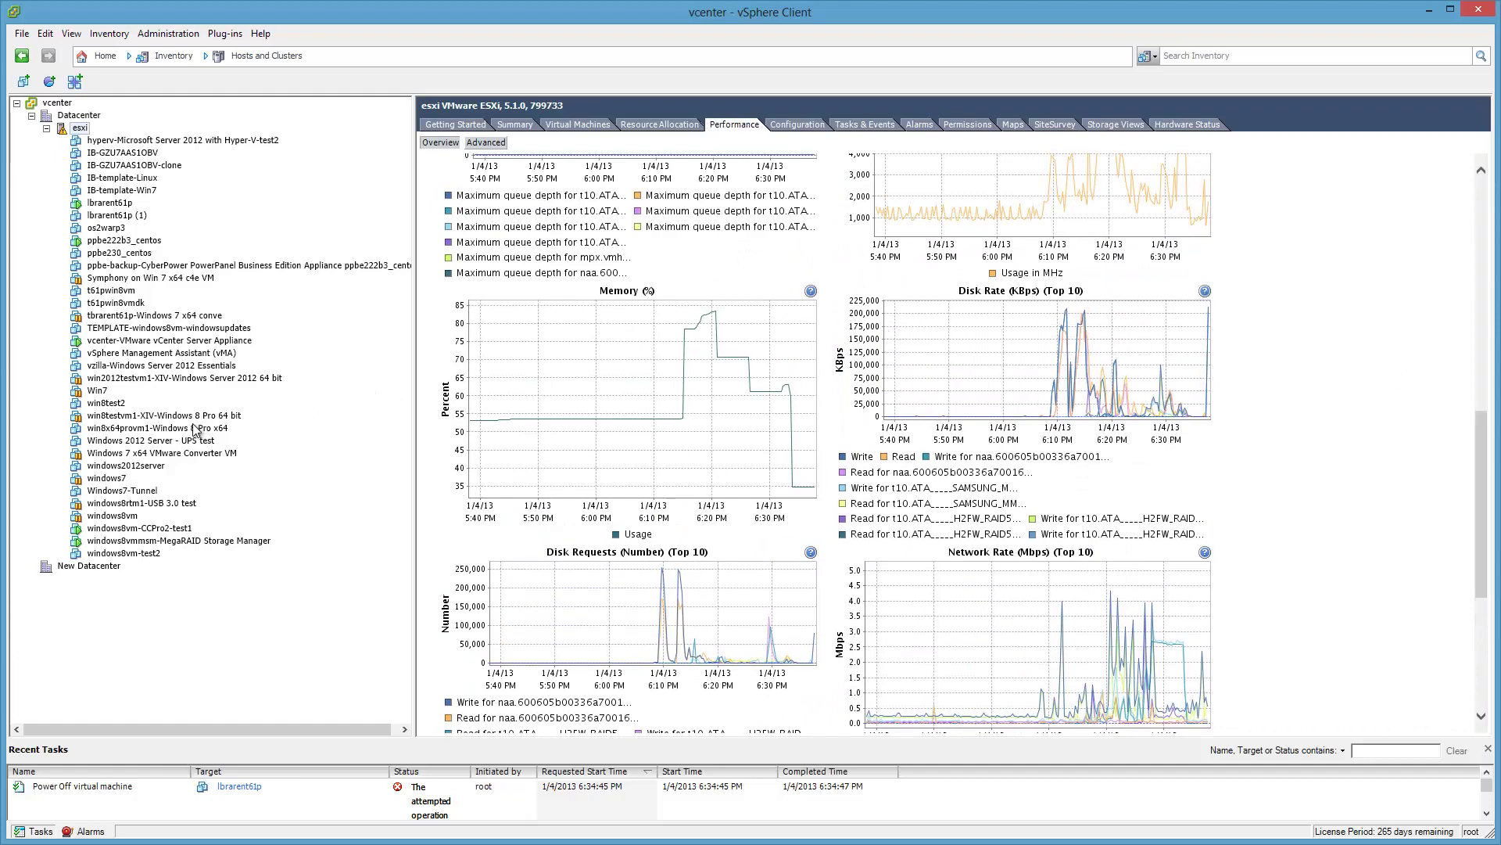
- Return to windows8vm-CCPro2-test1's console, check the running ATTO benchmark's write and read results, and release the cursor
click(149, 528)
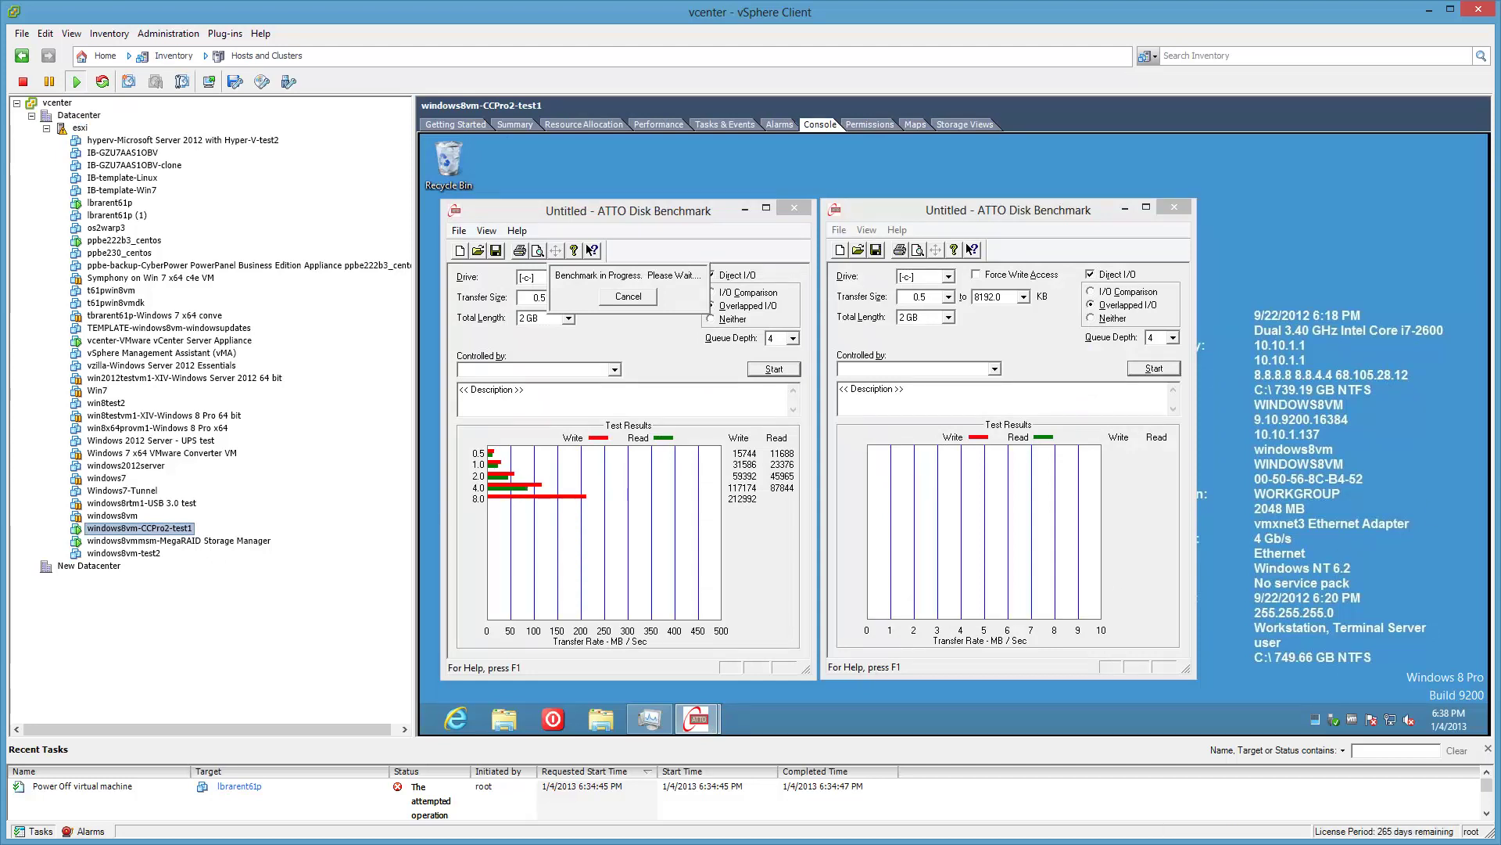
click(762, 380)
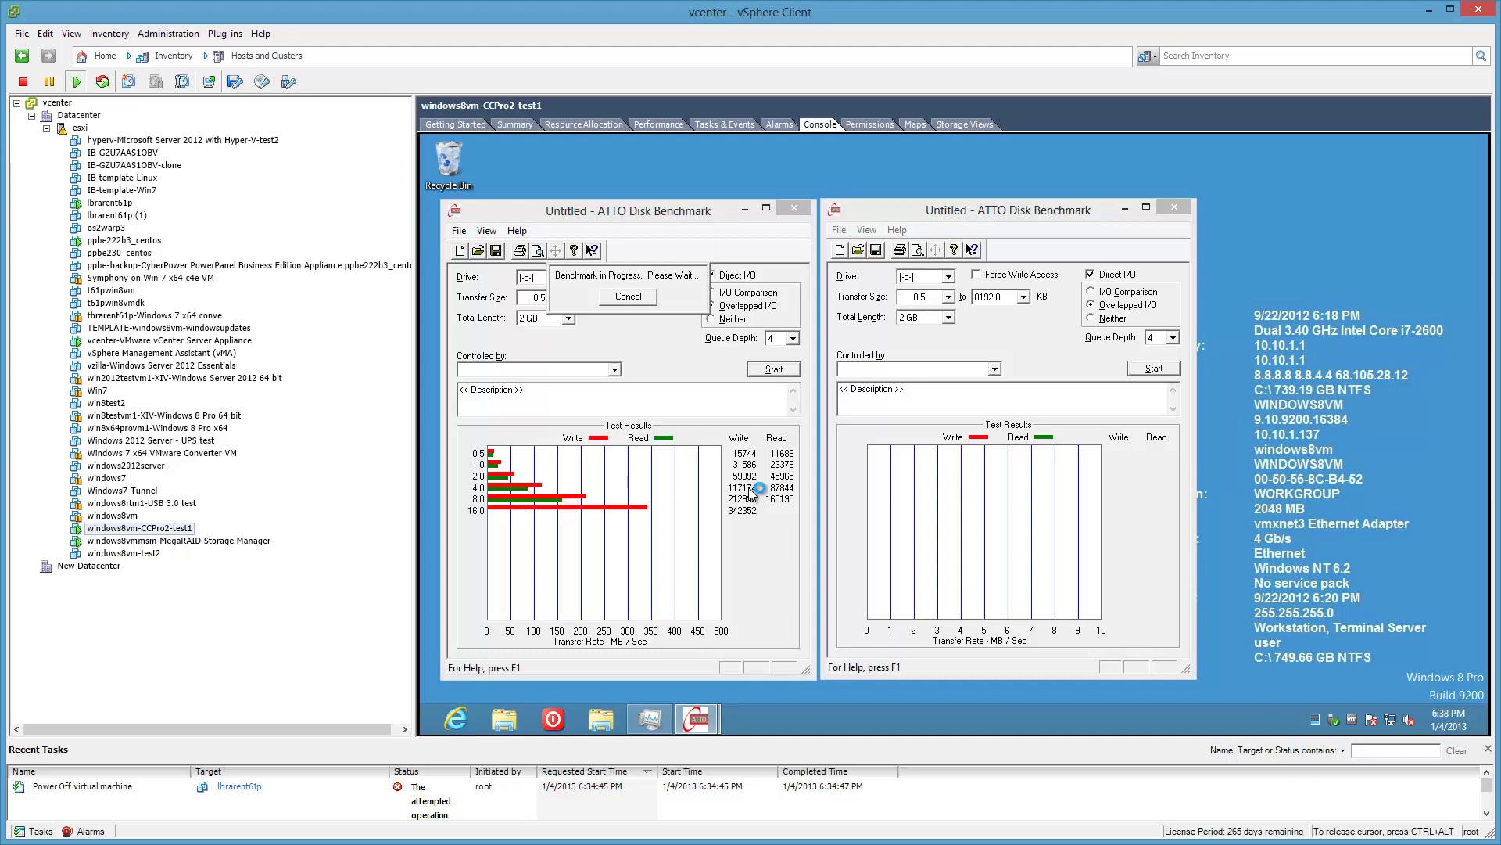
key(ctrl+alt)
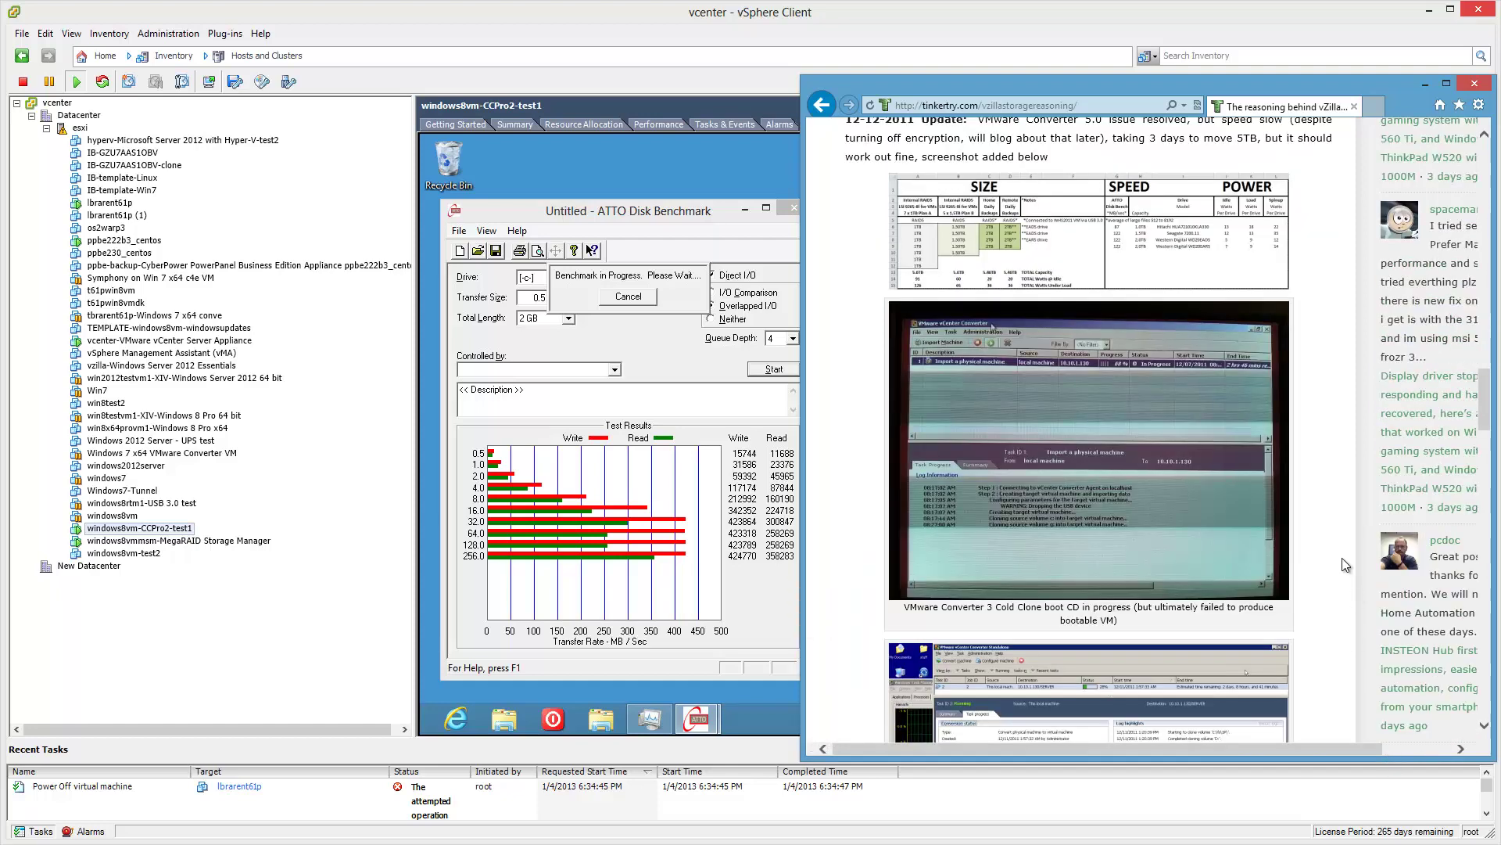
- Enlarge the storage configuration table on the TinkerTry page and examine its drive size, speed and power figures
scroll(1343, 565, up, 3)
mouse_move(1194, 550)
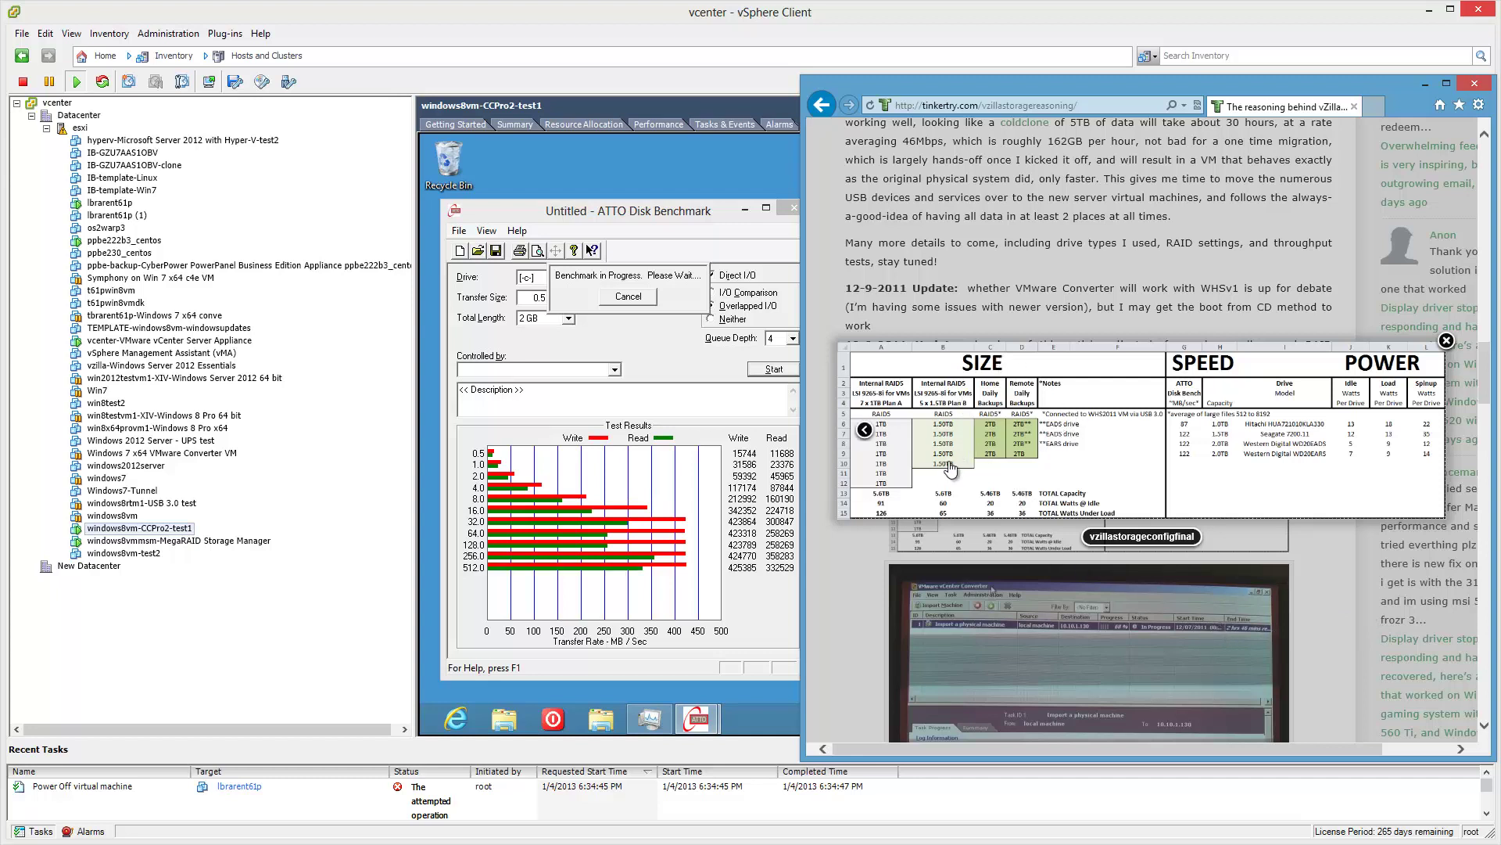
scroll(968, 456, down, 1)
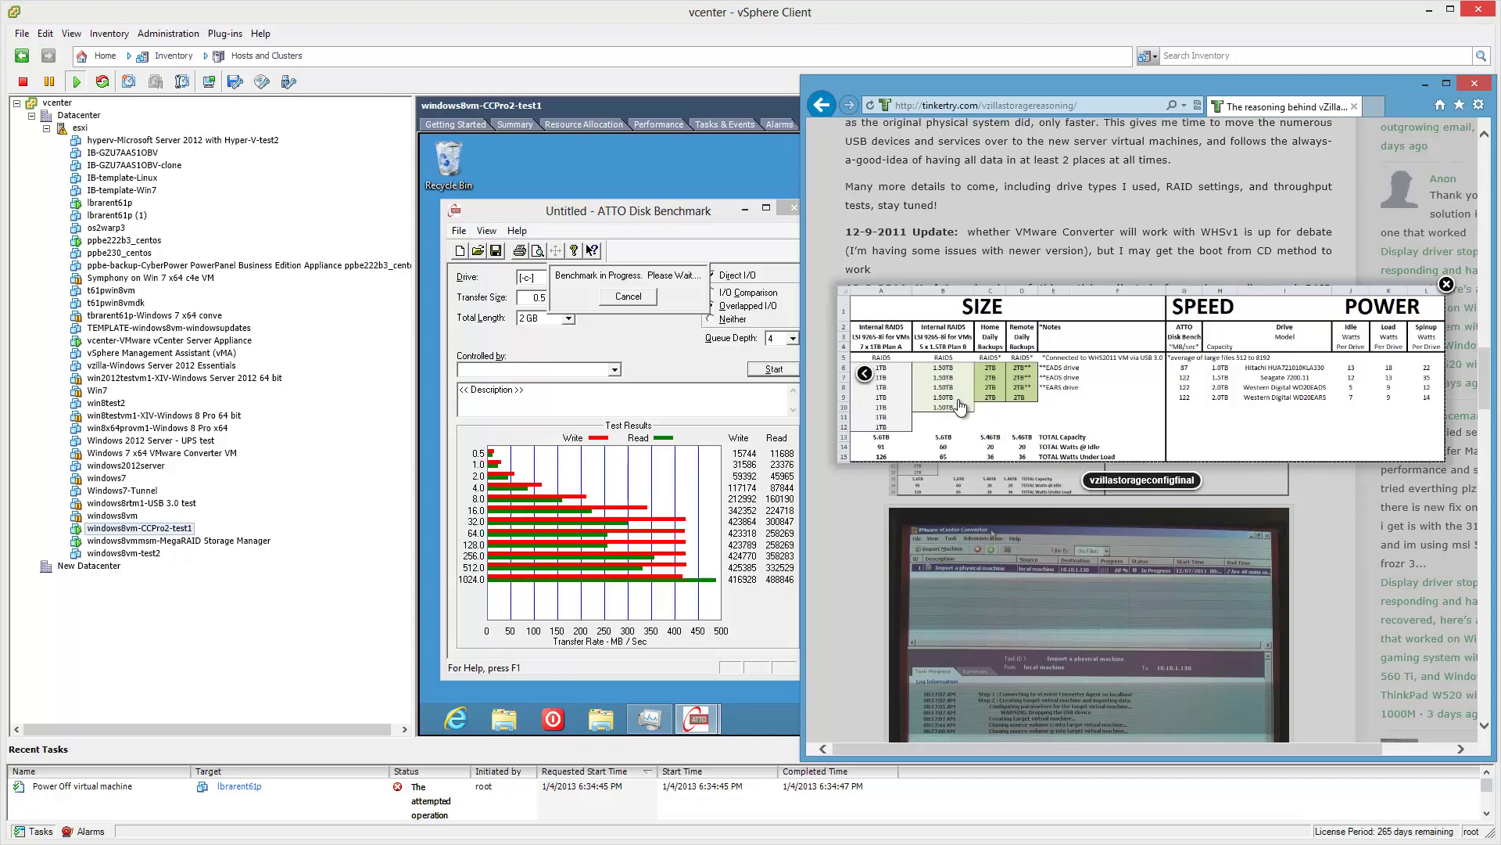
scroll(961, 406, down, 1)
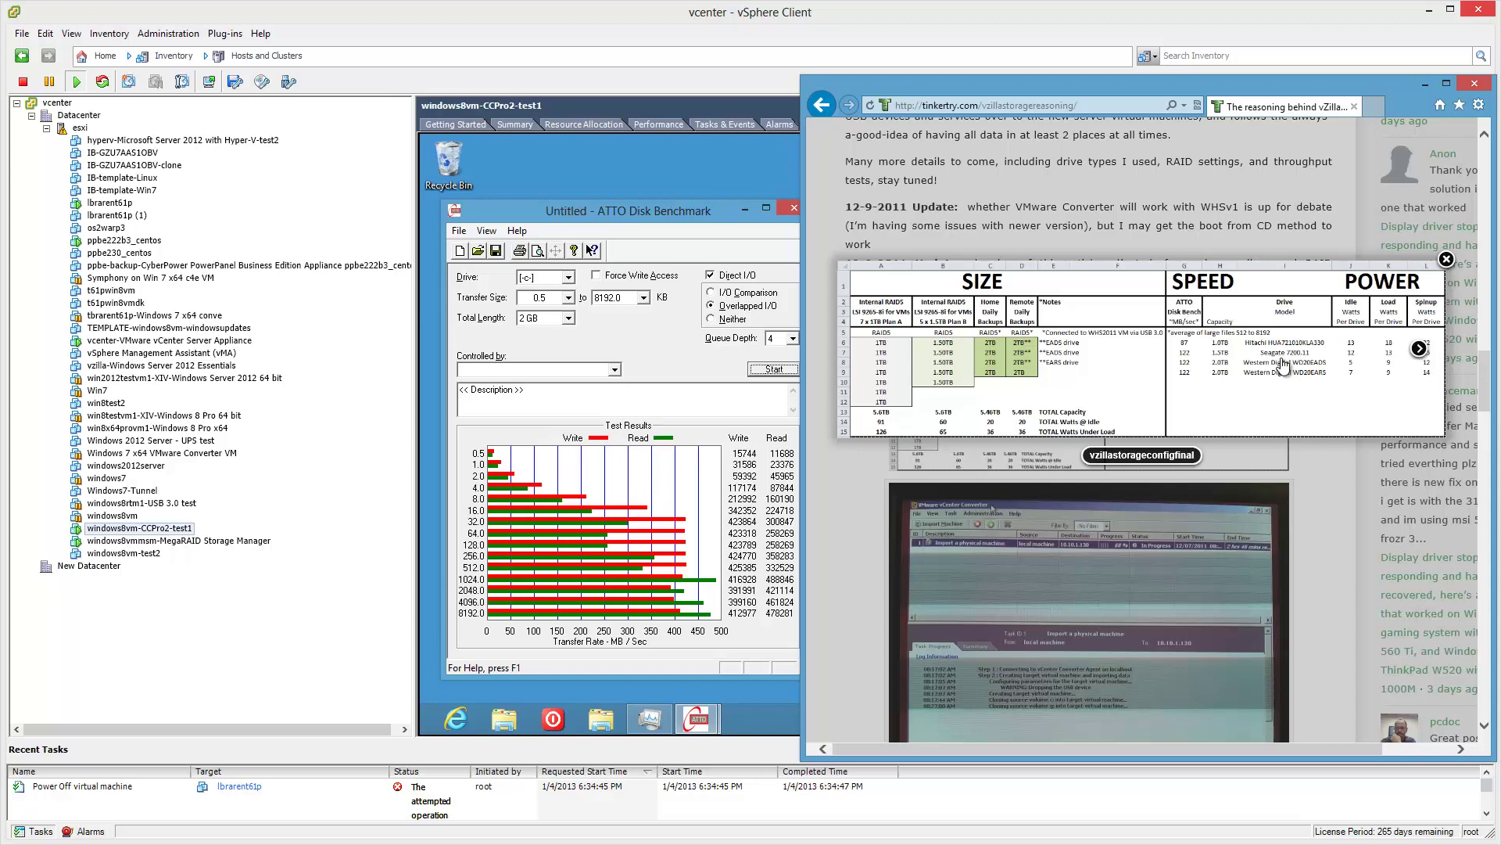
- Put the web page away, start the second ATTO window's benchmark, and view windows8vmmsm-MegaRAID Storage Manager's console while it runs
click(1425, 84)
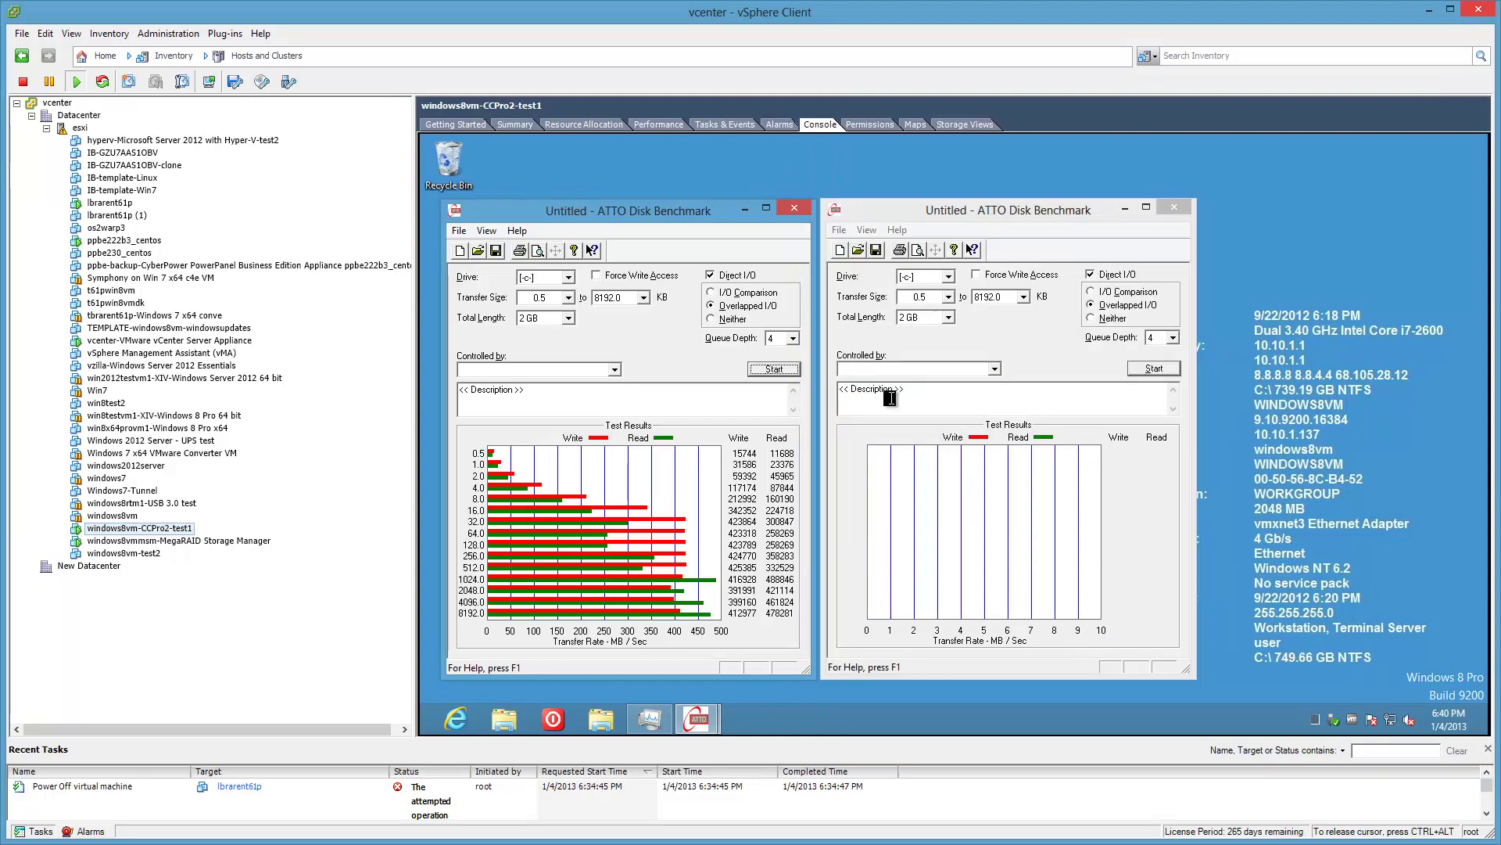
click(1165, 371)
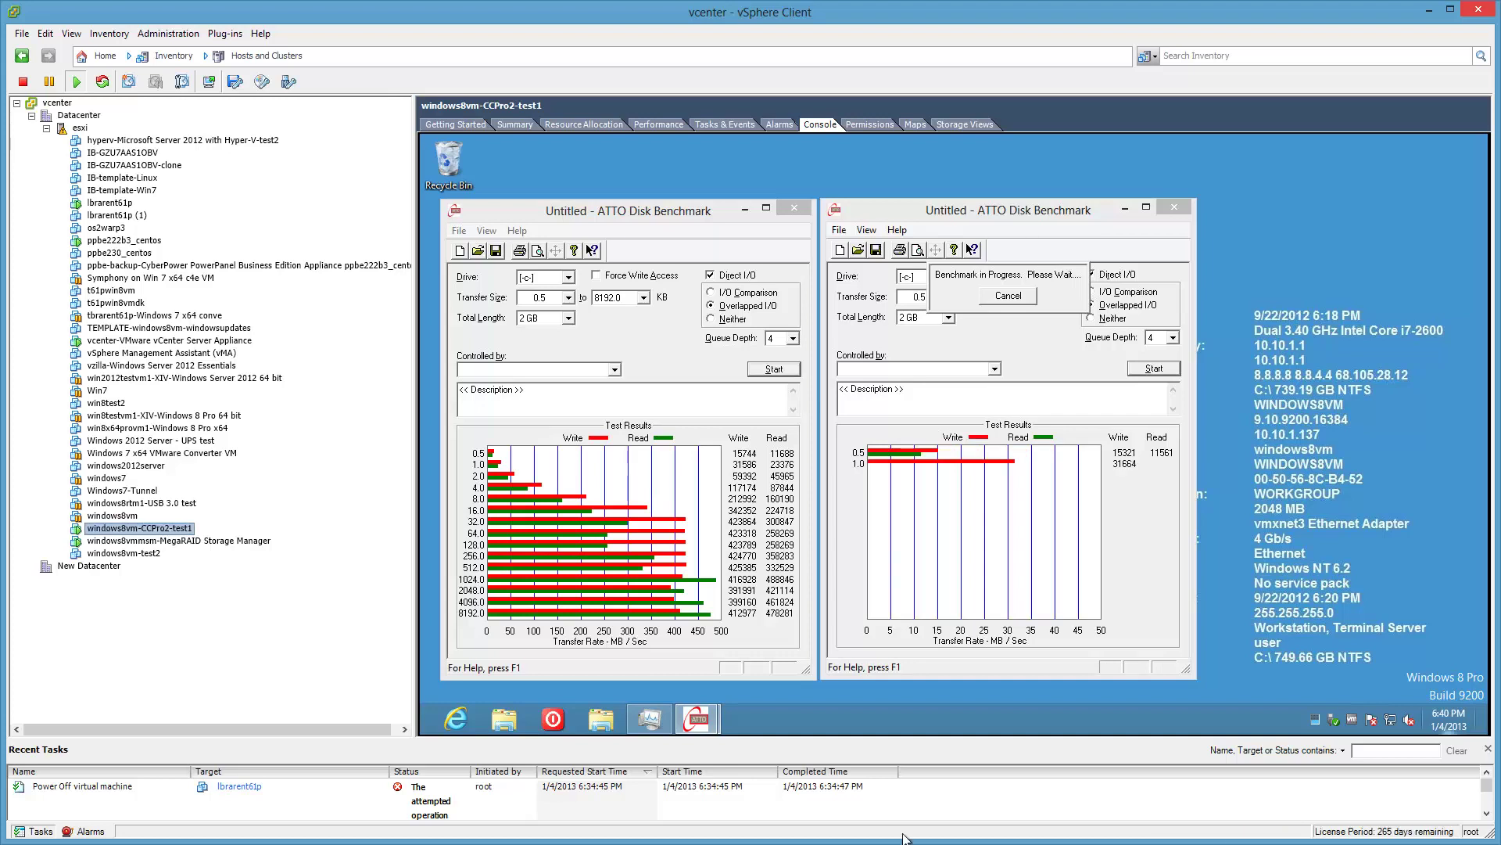
click(174, 540)
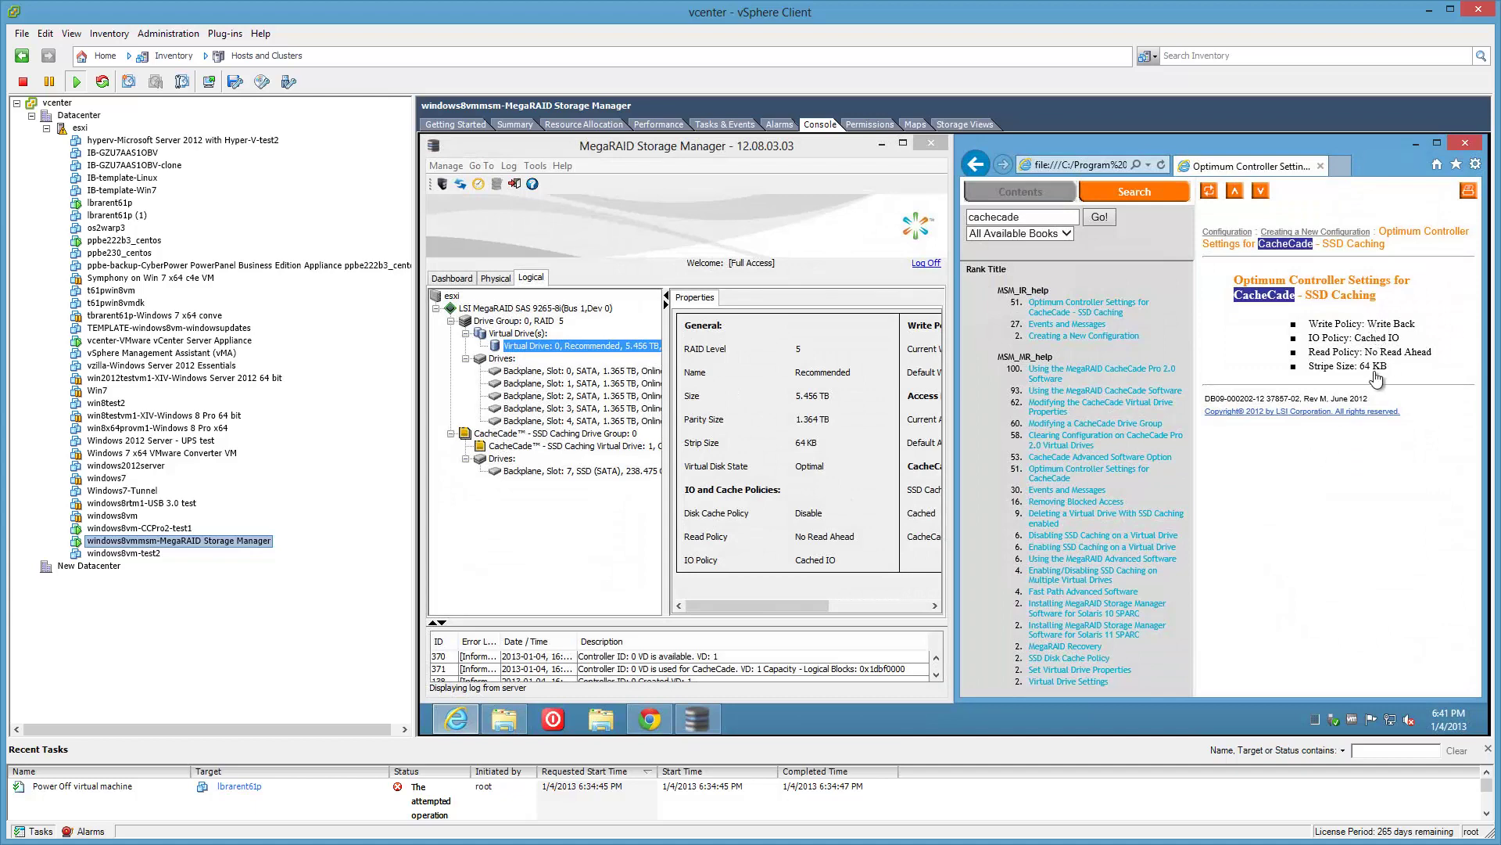
- Return to windows8vm-CCPro2-test1 and examine its performance overview charts with the time range set to Realtime
click(174, 528)
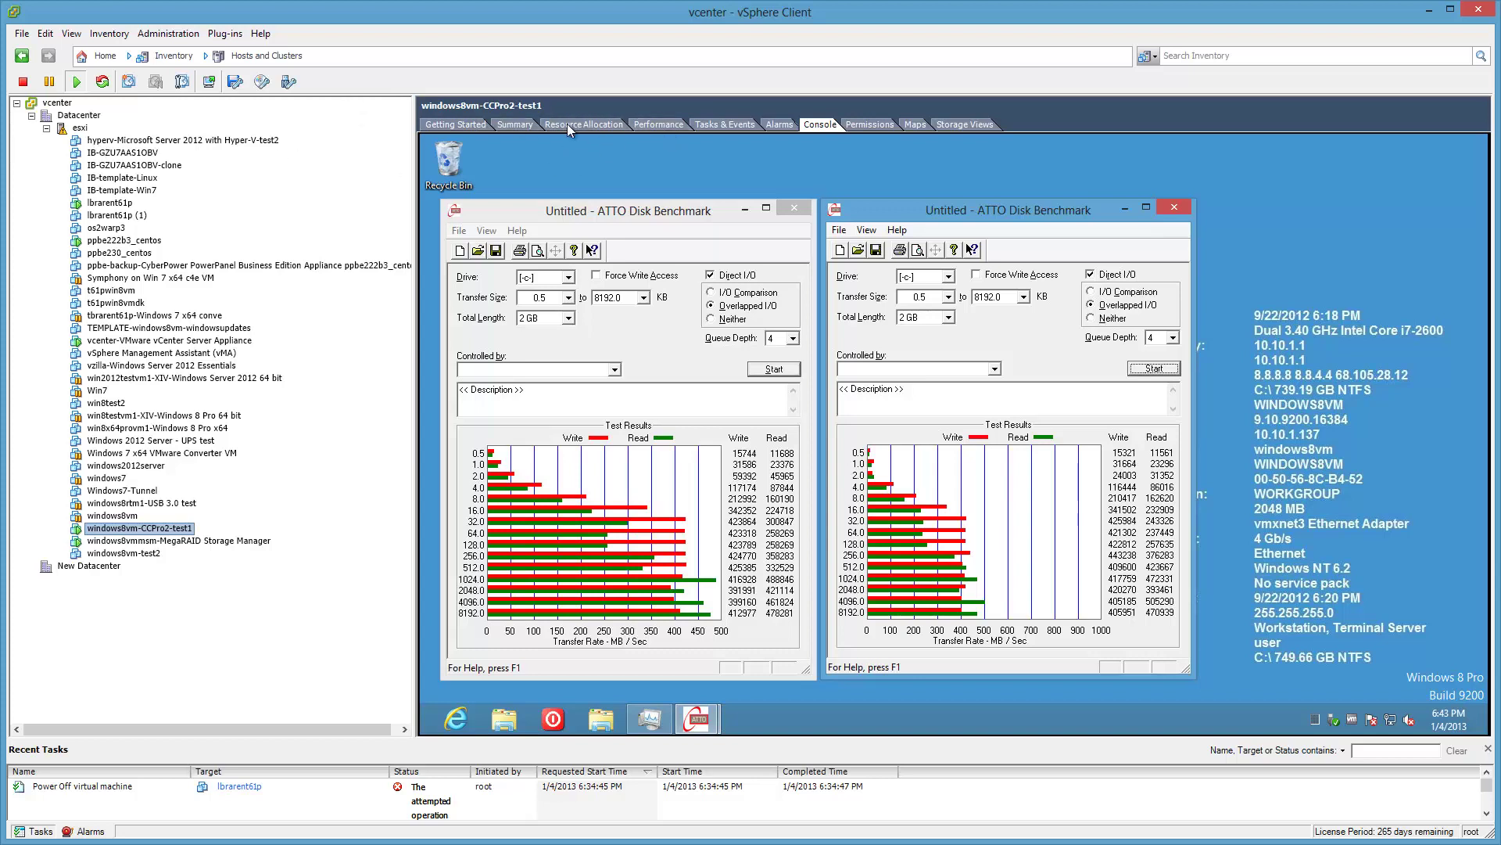
click(652, 124)
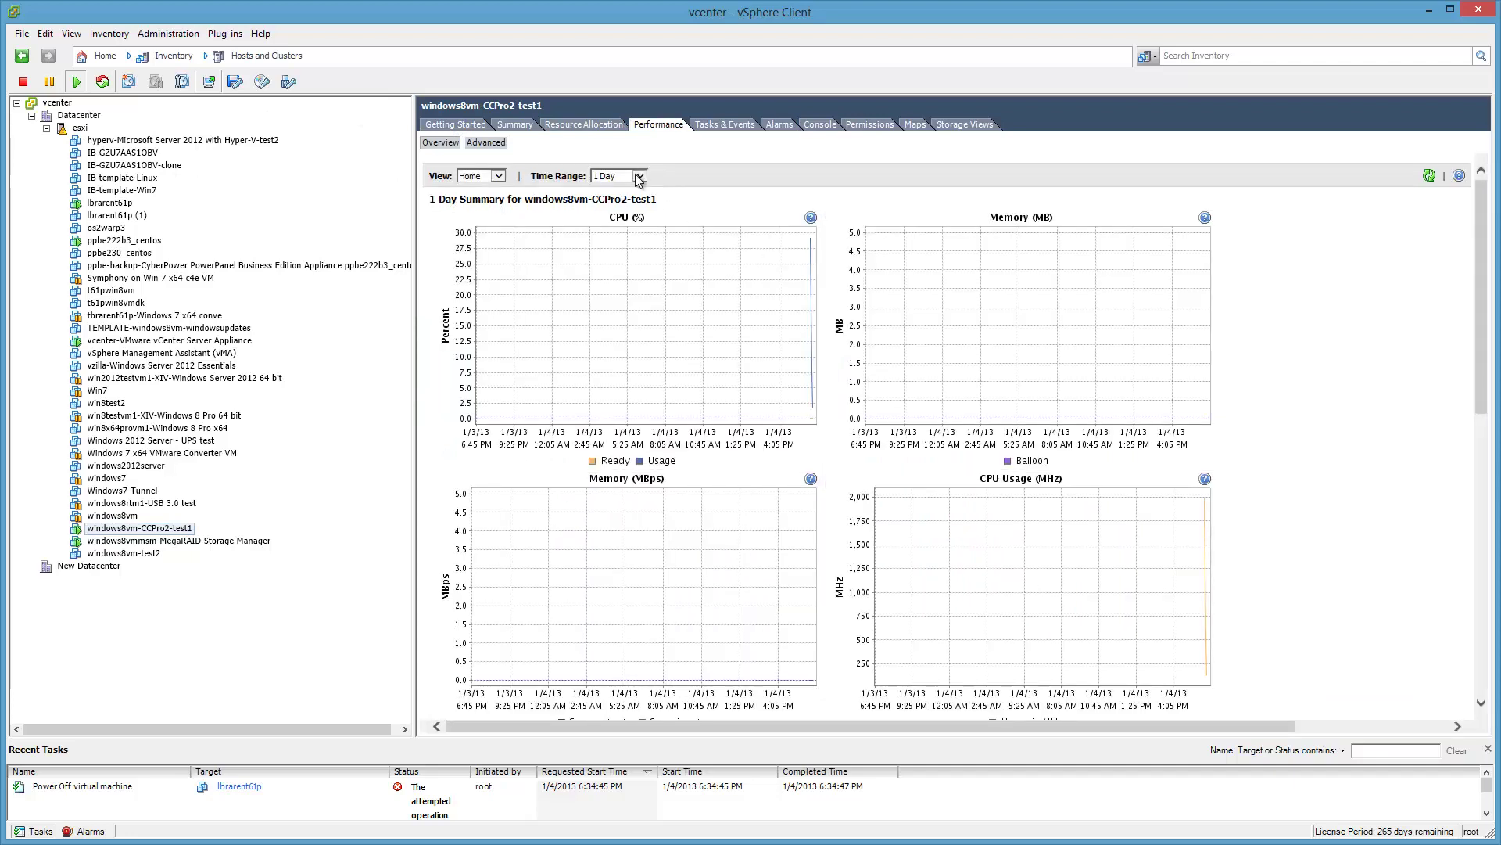
click(638, 177)
click(614, 165)
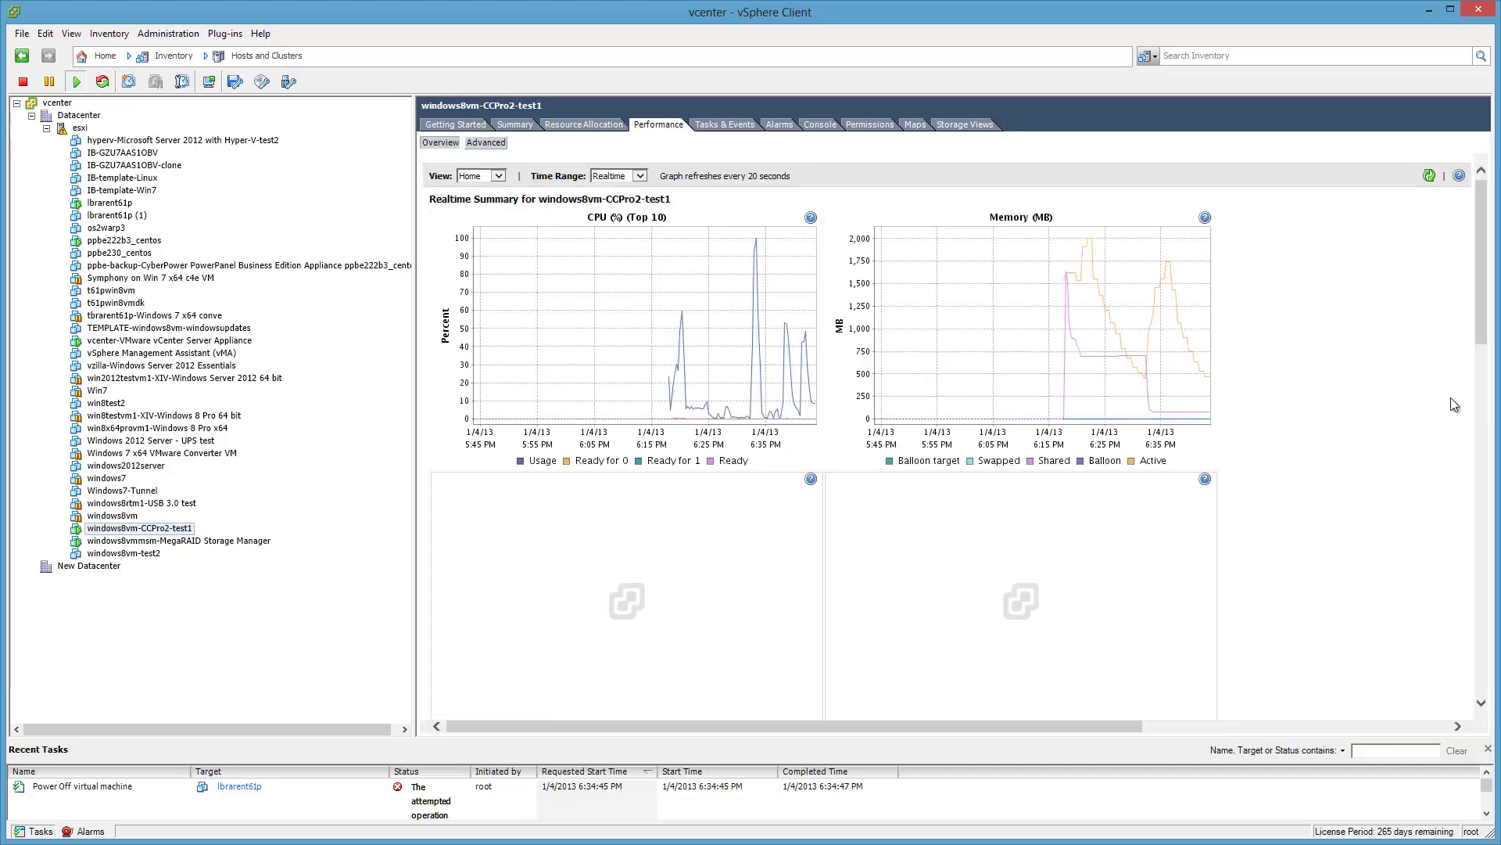
drag(1486, 274, 1455, 609)
drag(1084, 721, 1423, 711)
drag(1472, 628, 1464, 159)
- Display the esxi host's performance overview in Realtime and examine its disk charts covering both benchmark runs
click(83, 128)
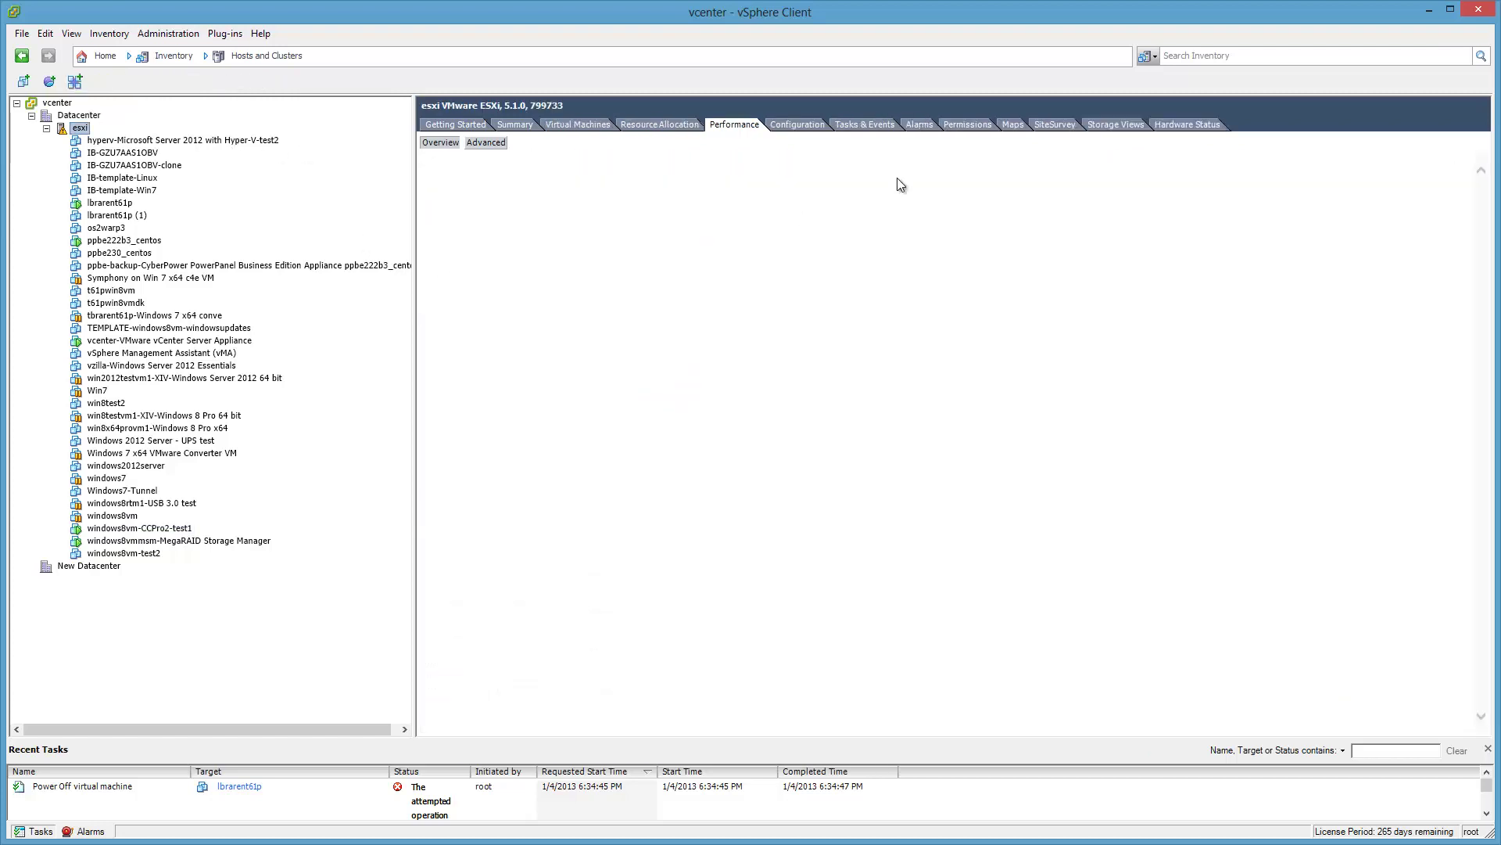
click(671, 175)
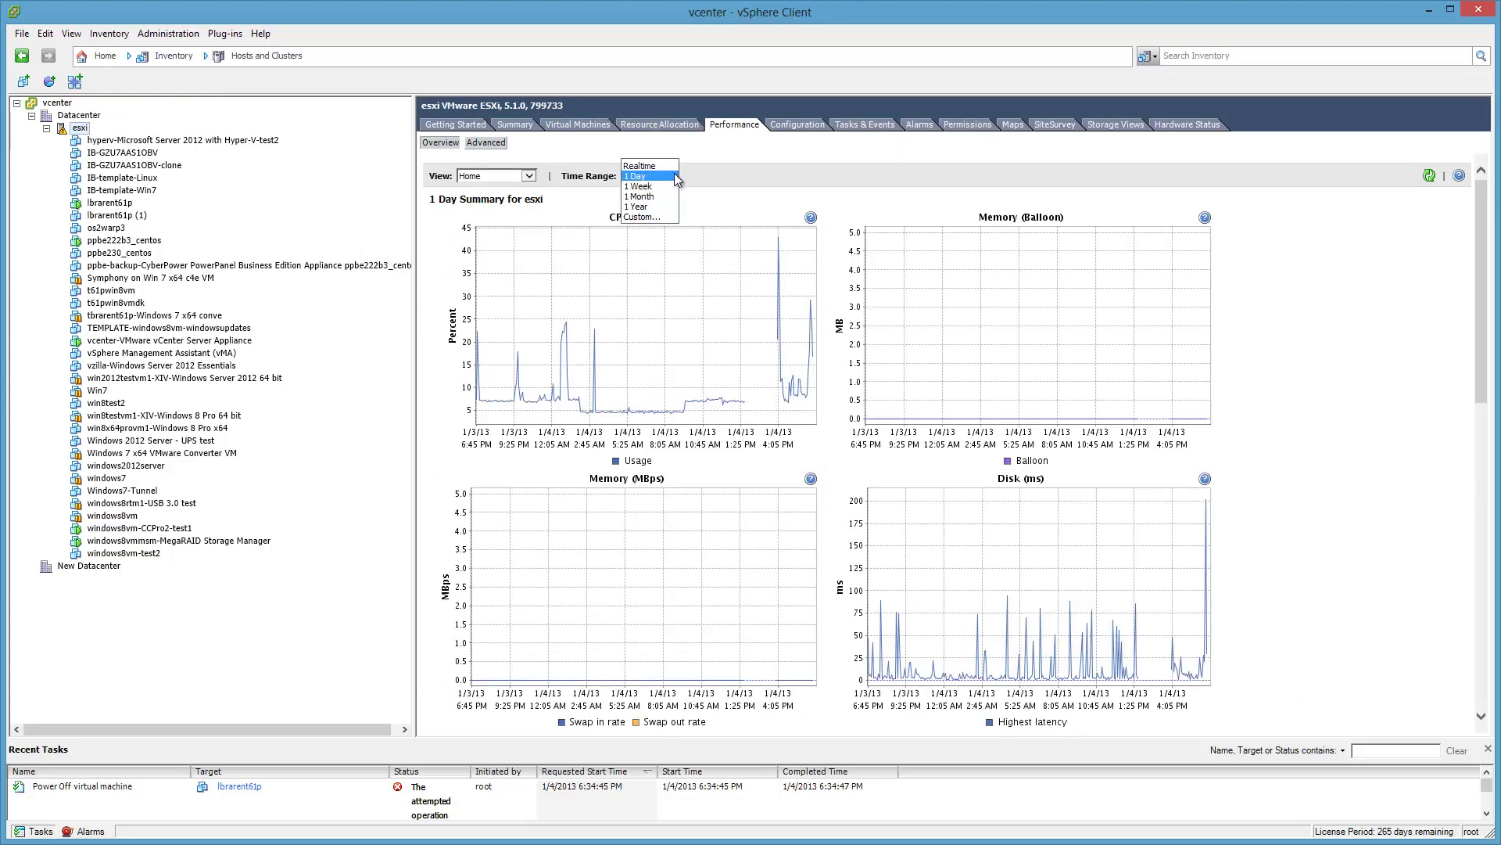
click(641, 164)
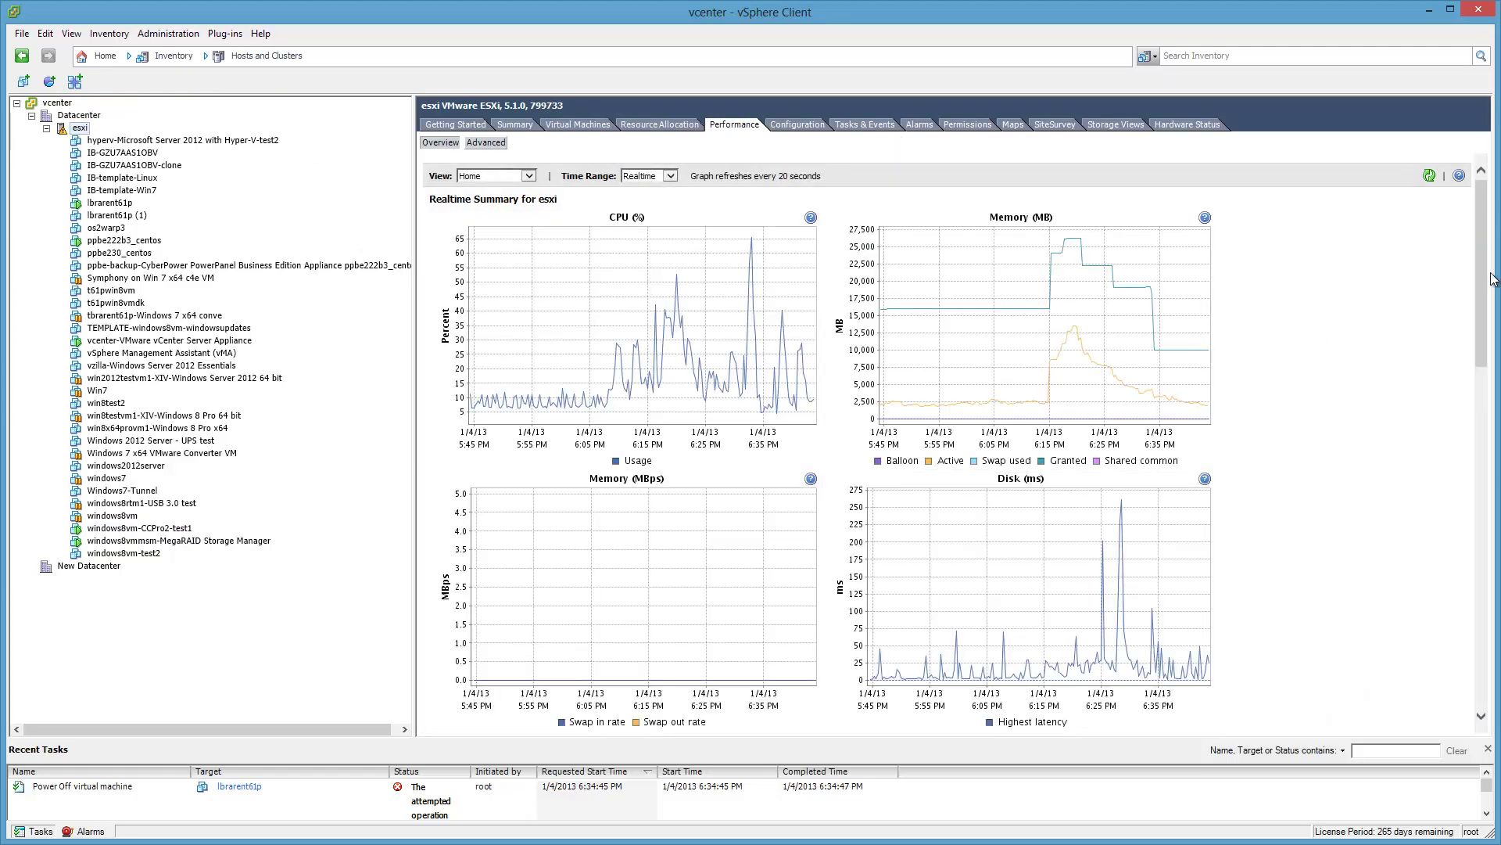
drag(1486, 266, 1463, 501)
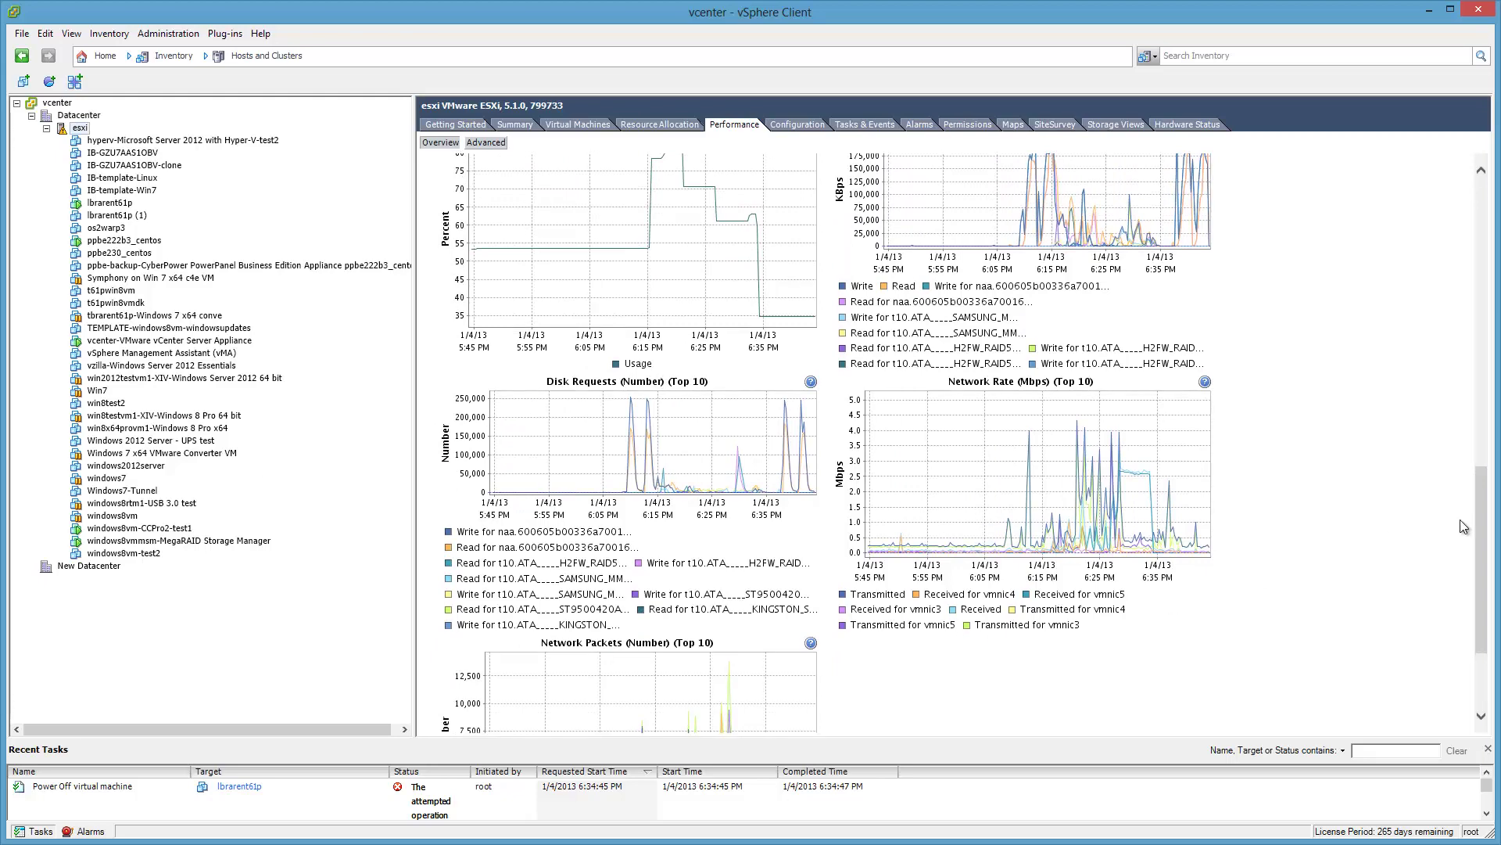
drag(1485, 511, 1485, 224)
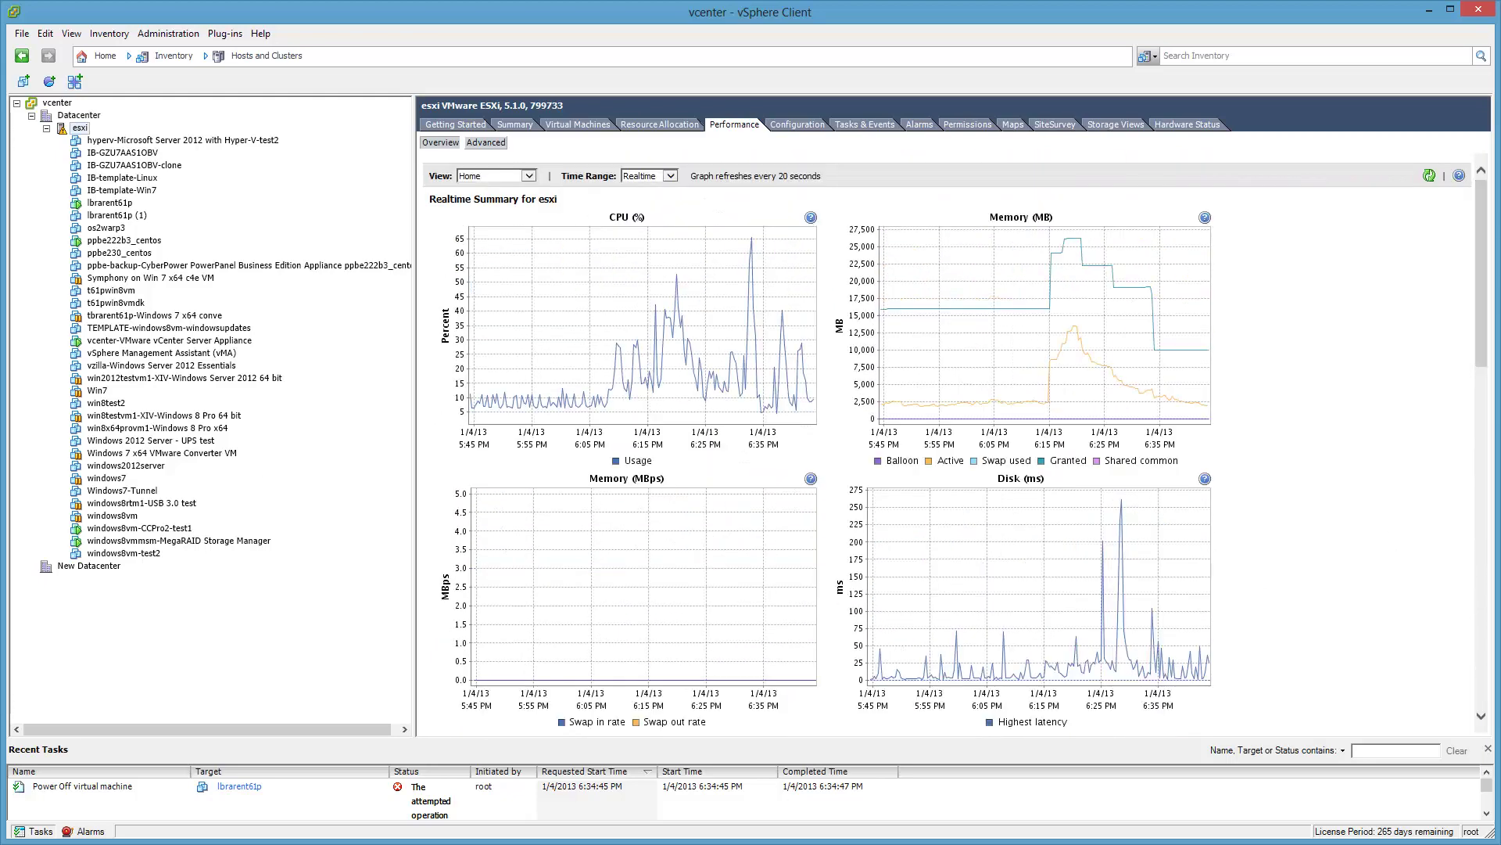